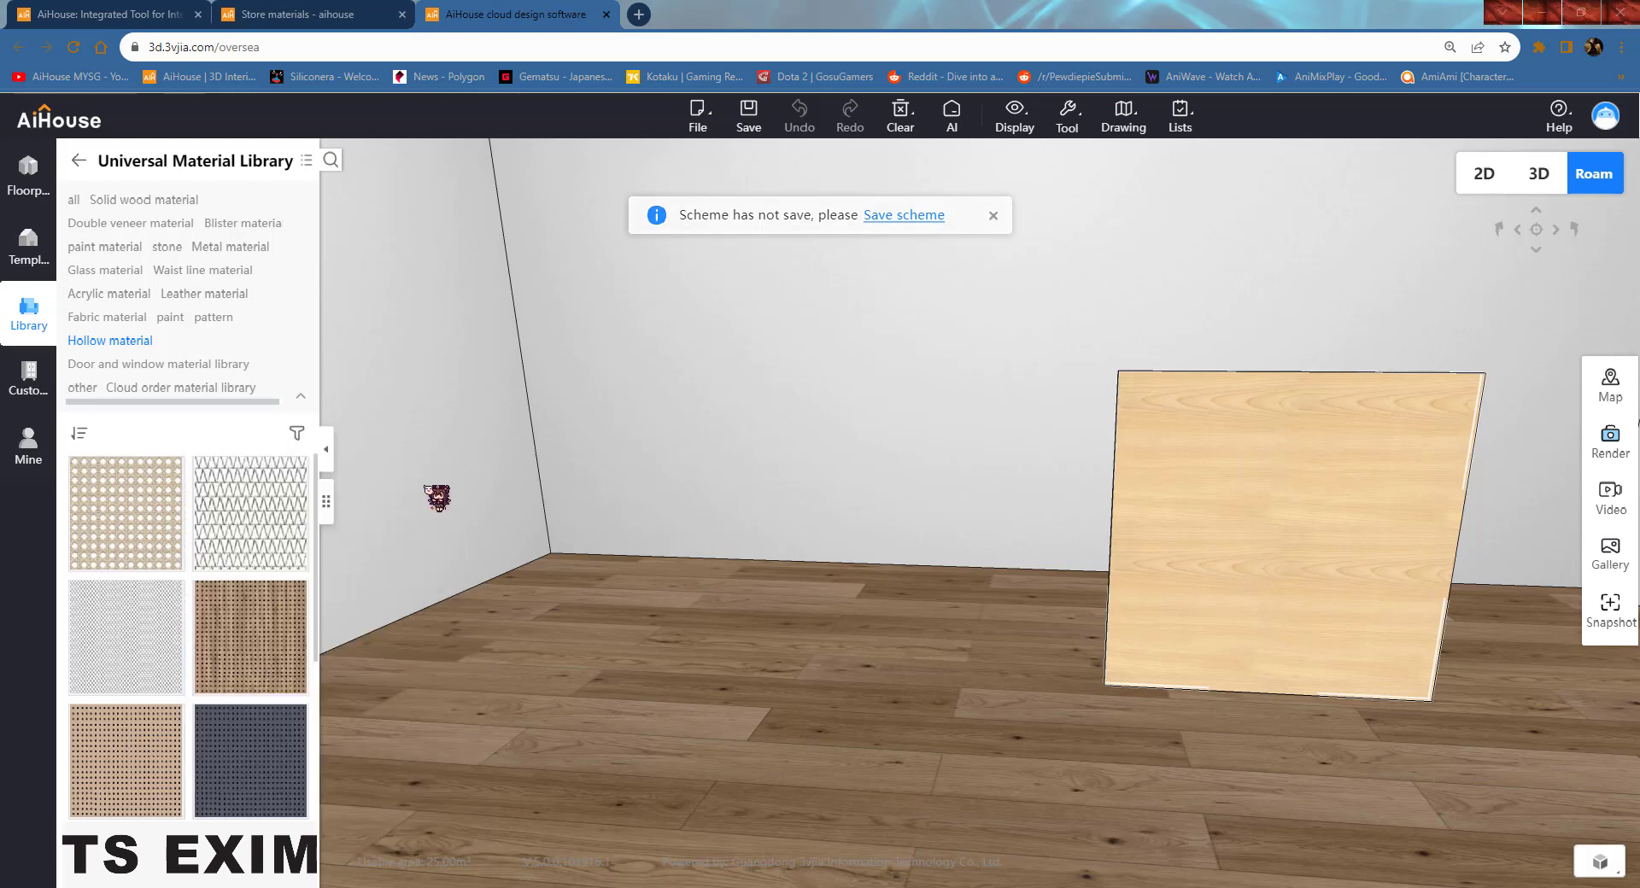
Step: Close the old store materials page and open the V5 product management from the account on the AiHouse homepage
click(340, 12)
middle_click(318, 7)
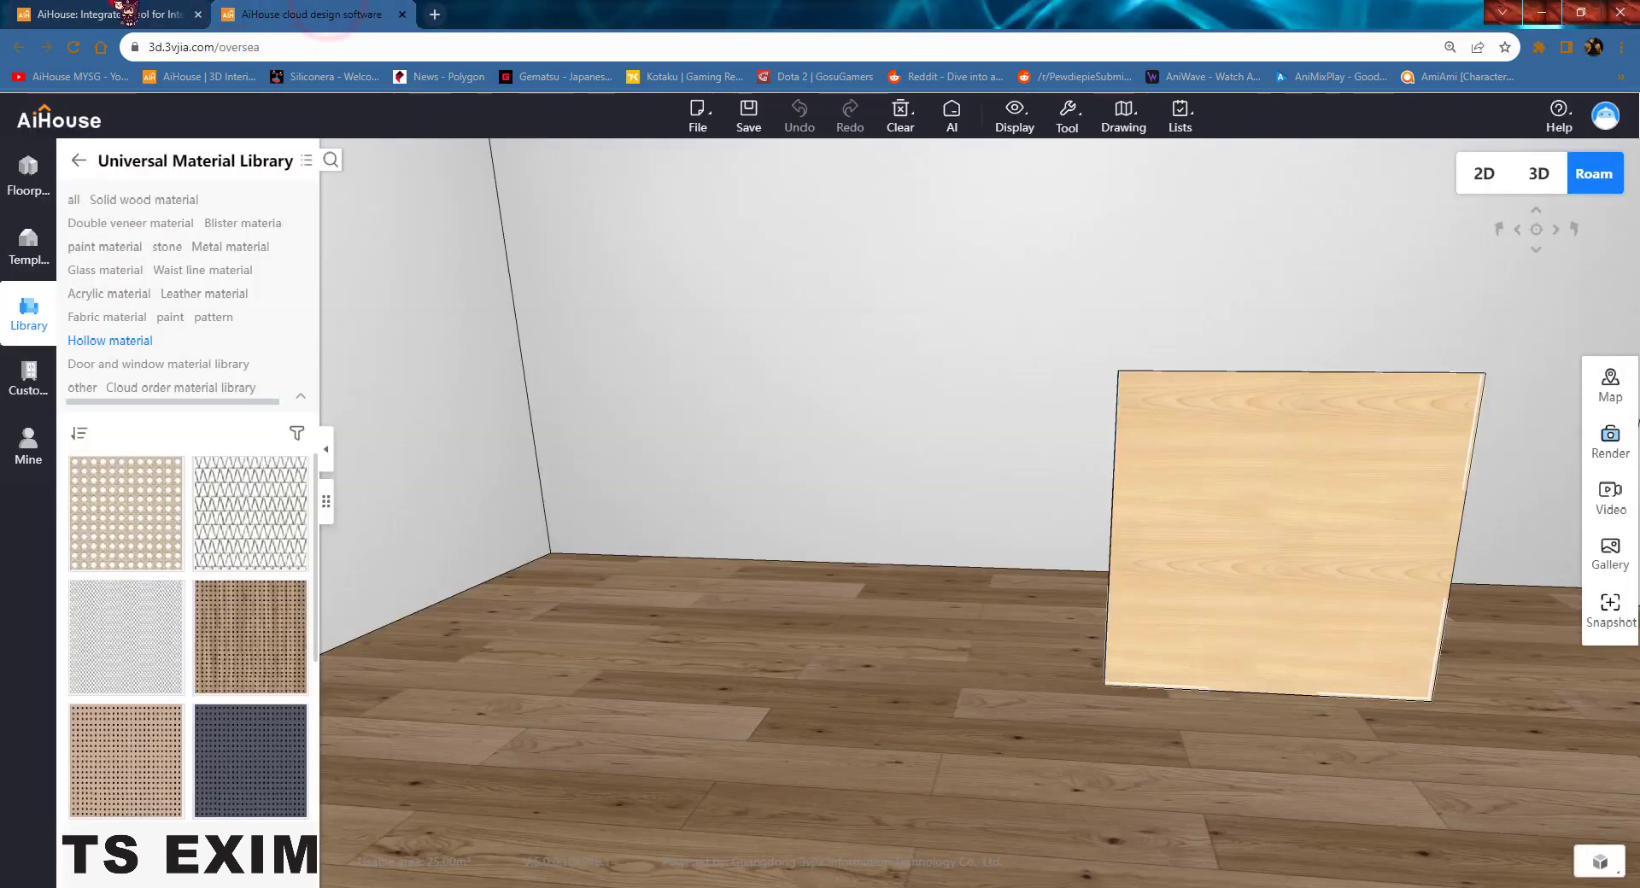
click(123, 10)
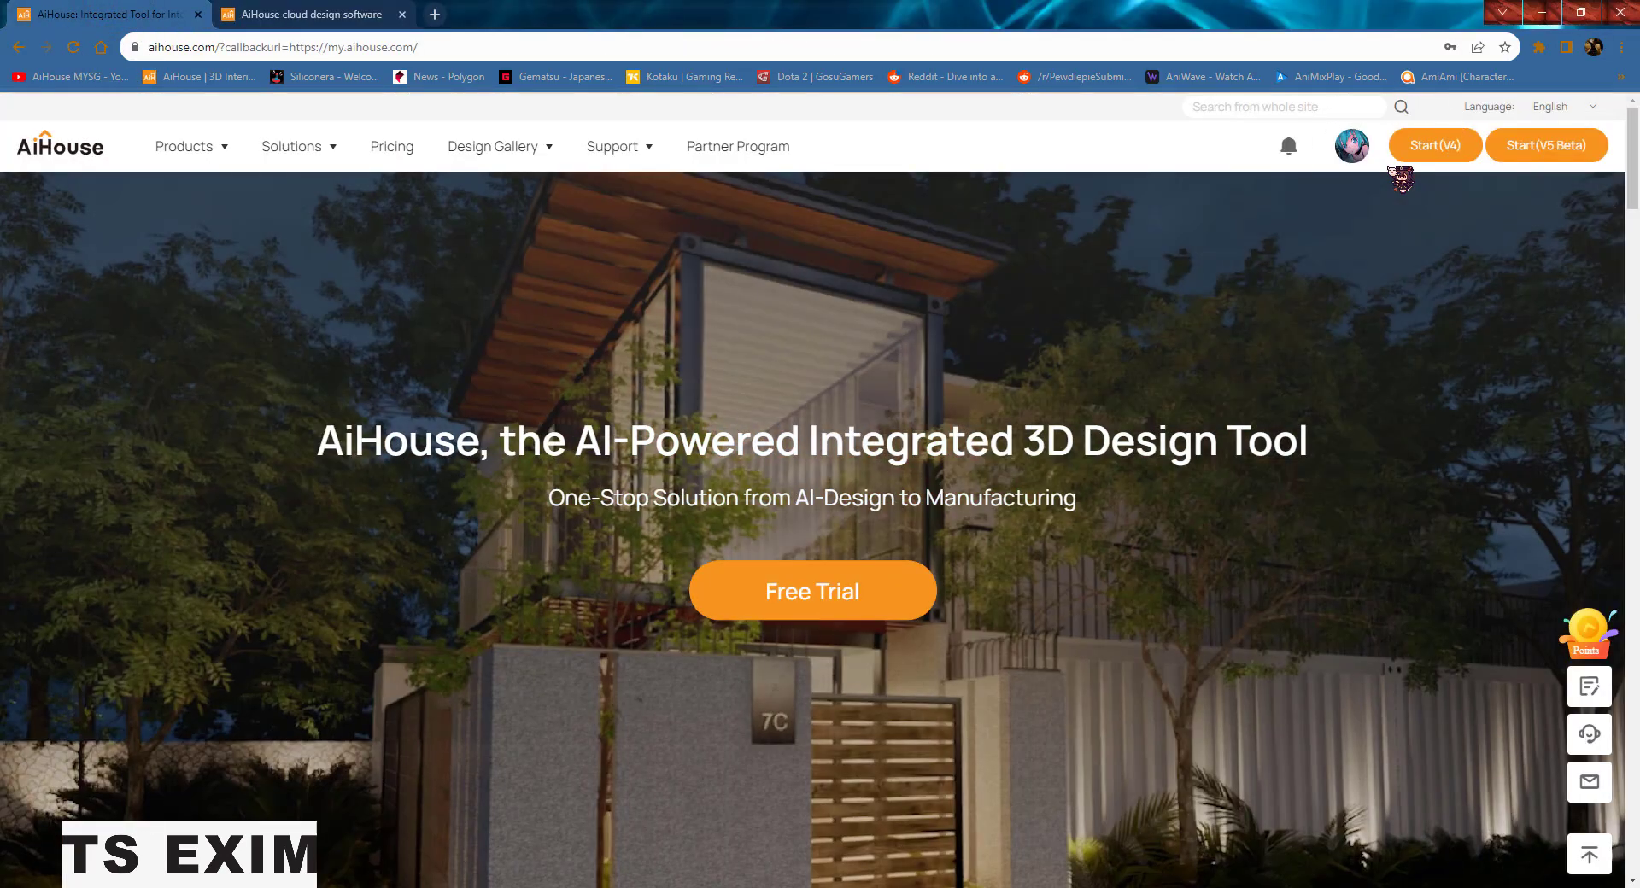
click(1352, 146)
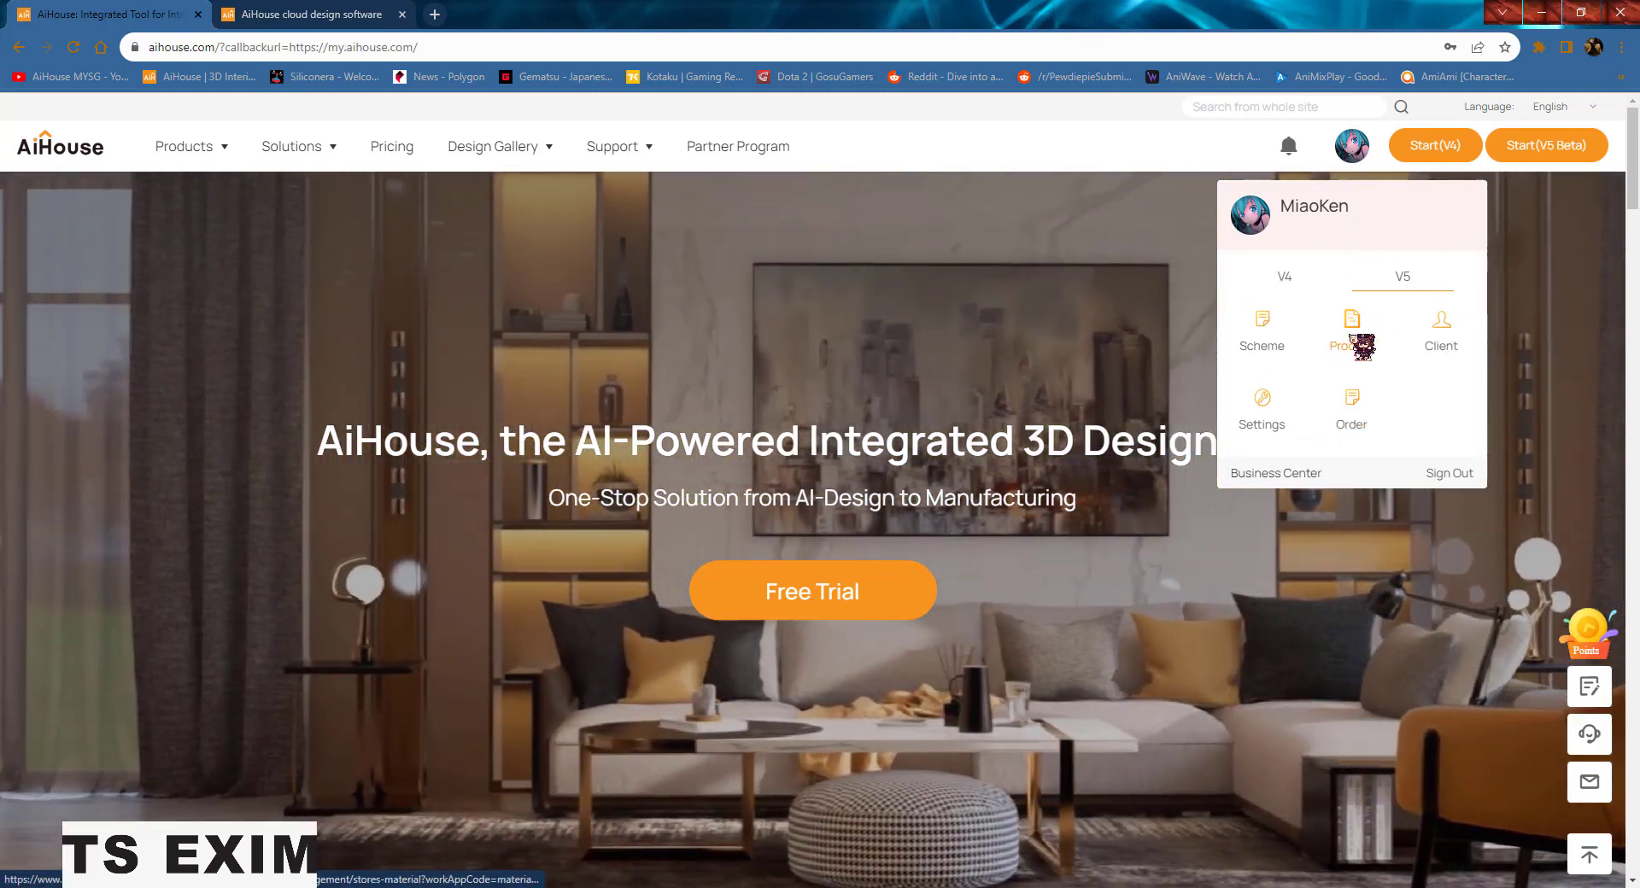
click(1350, 335)
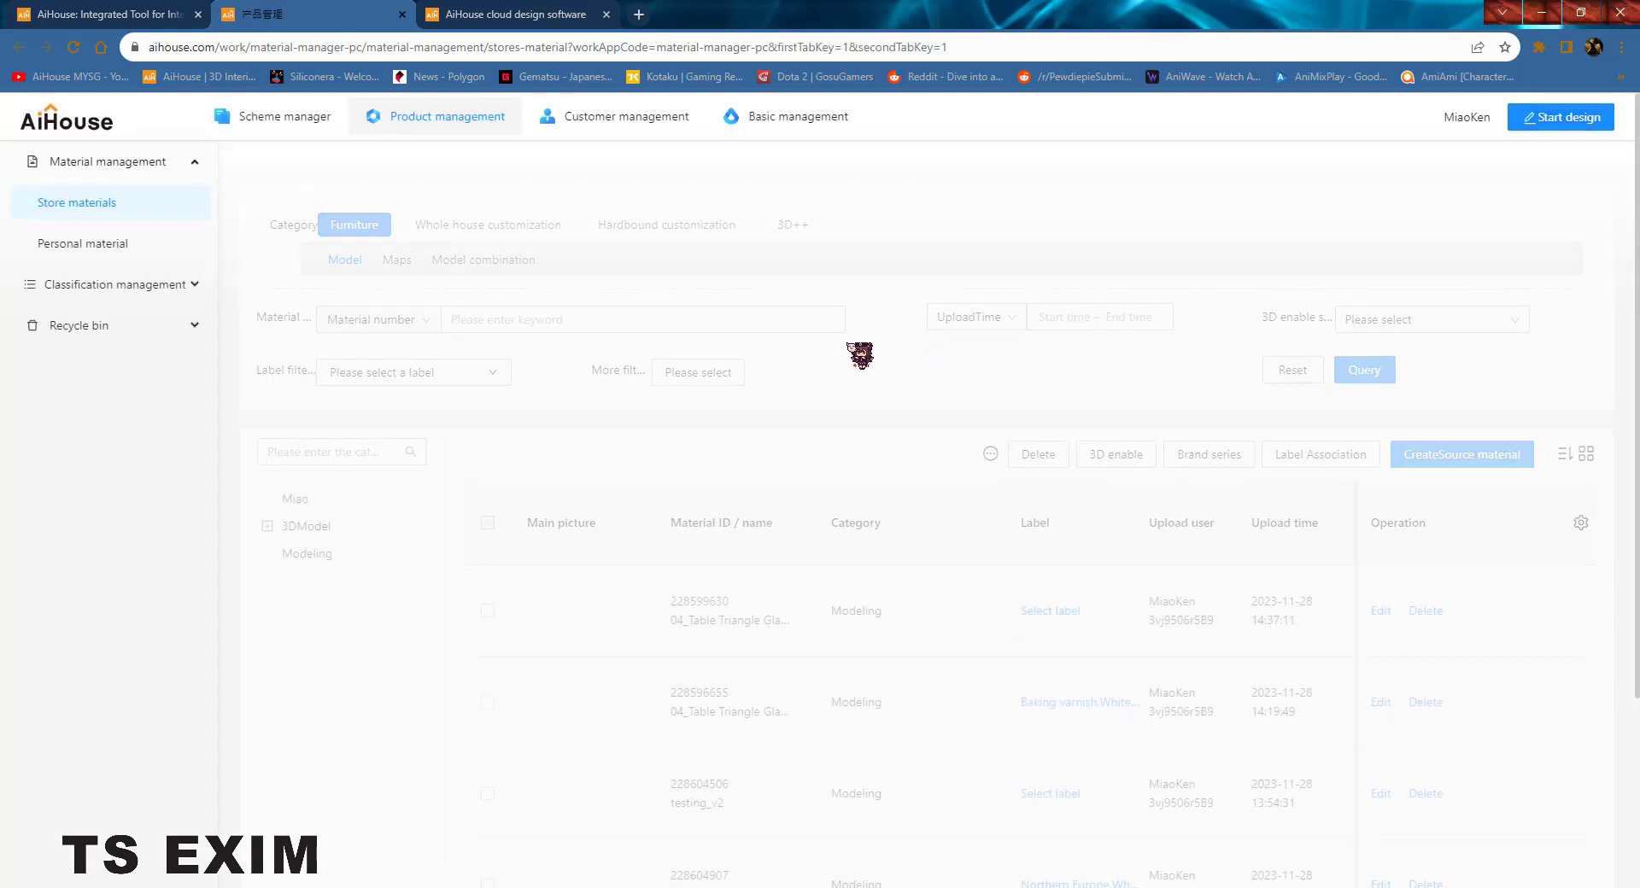
Step: Look at the store classification categories for furniture maps
click(100, 284)
click(104, 326)
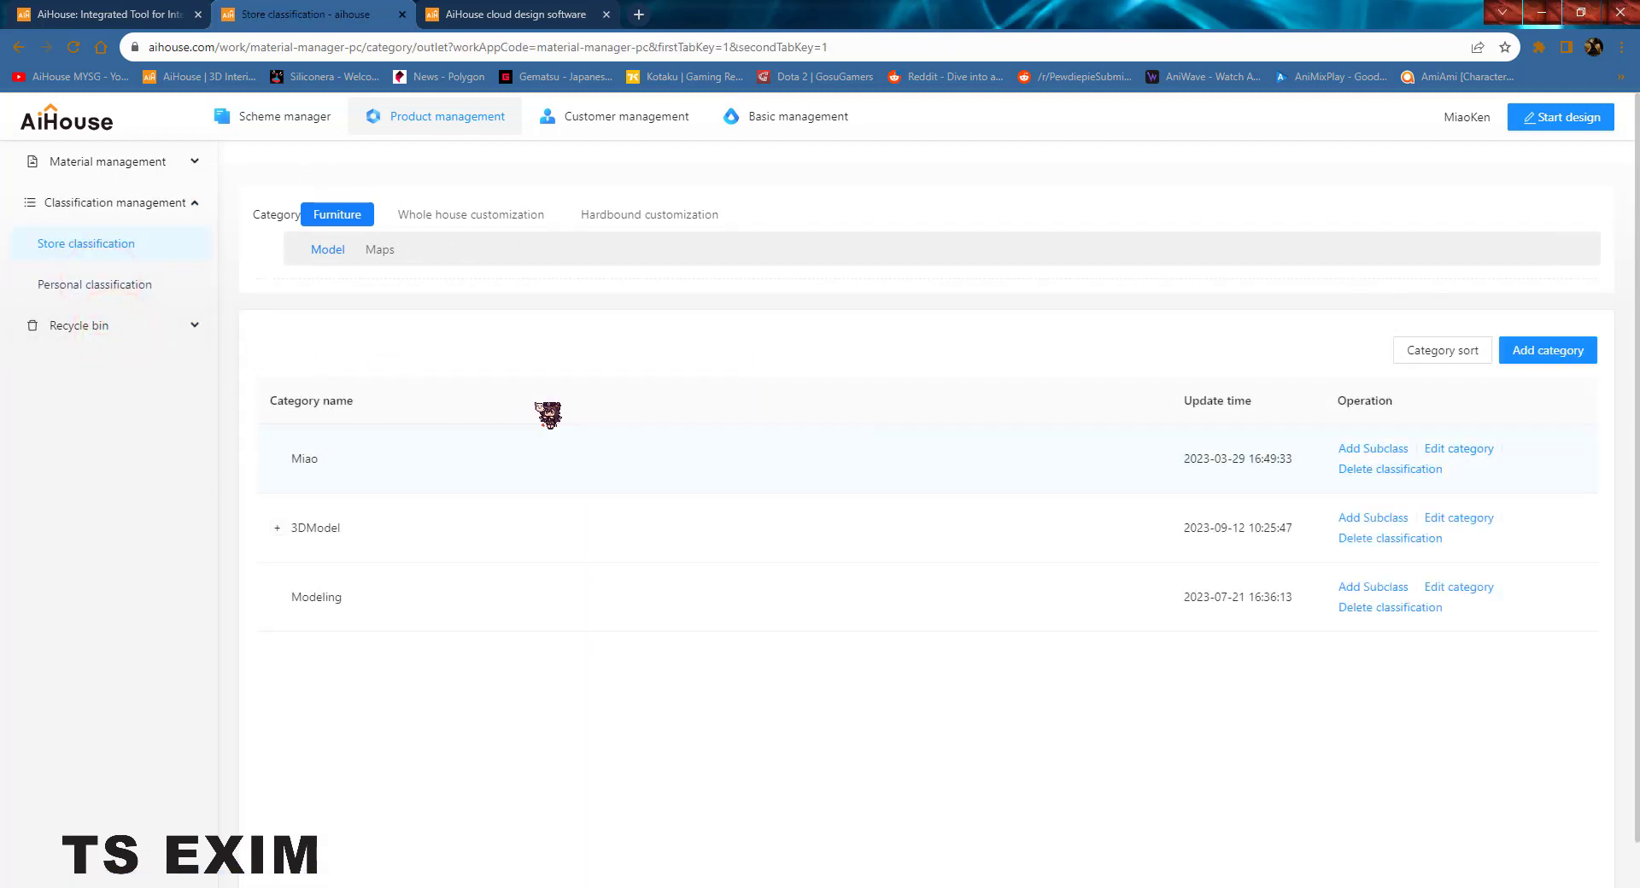
click(376, 249)
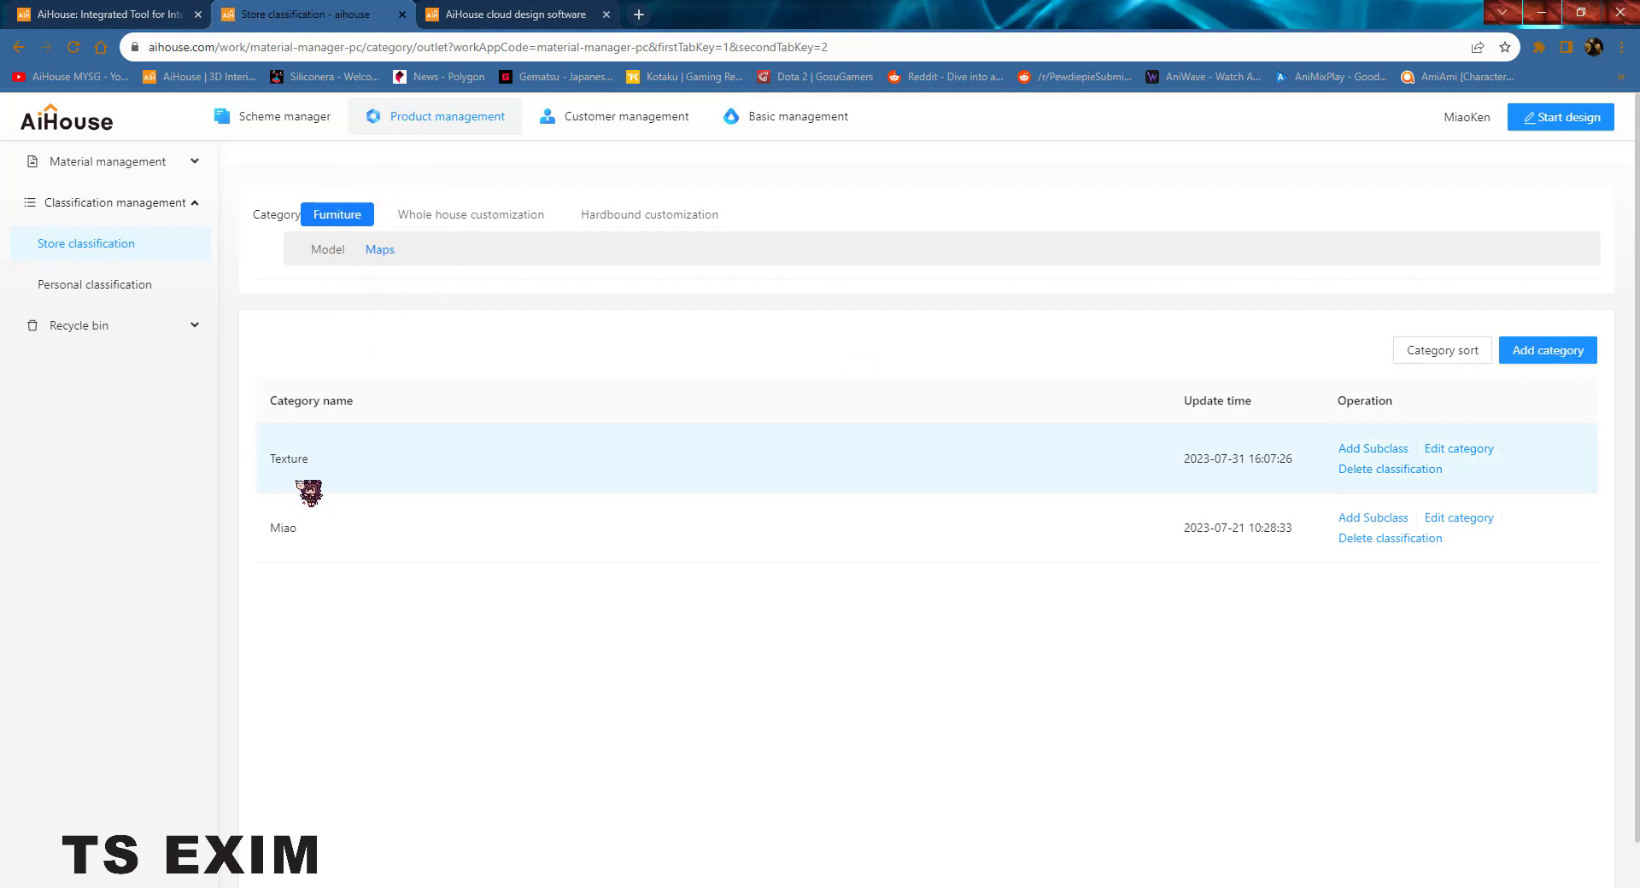
Step: Display the furniture maps in the store materials
click(112, 202)
click(111, 165)
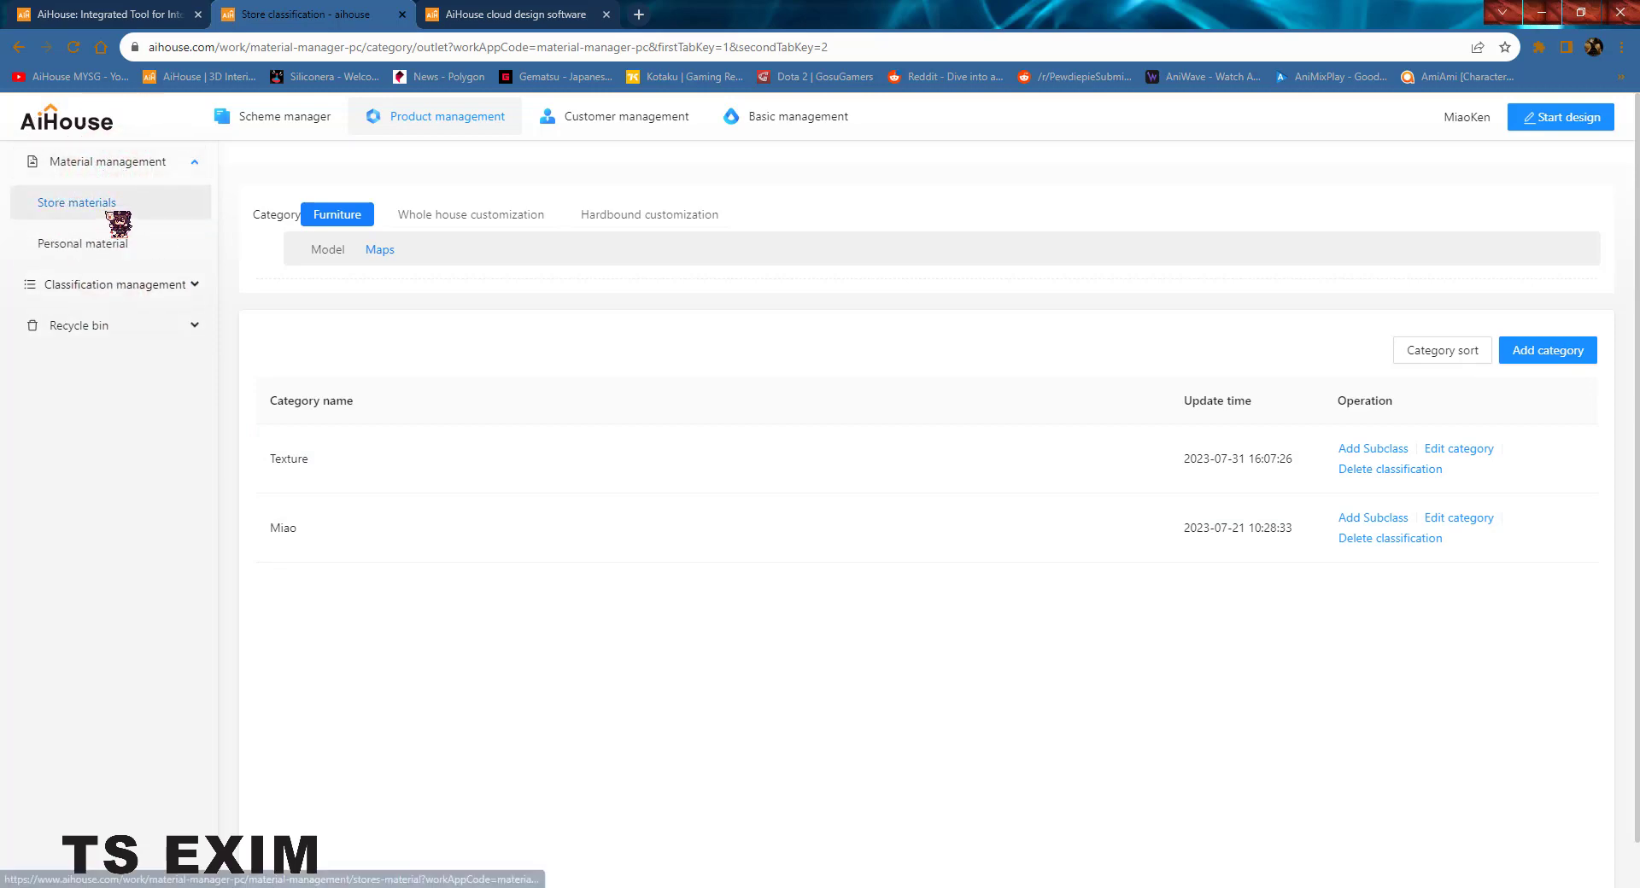
click(106, 210)
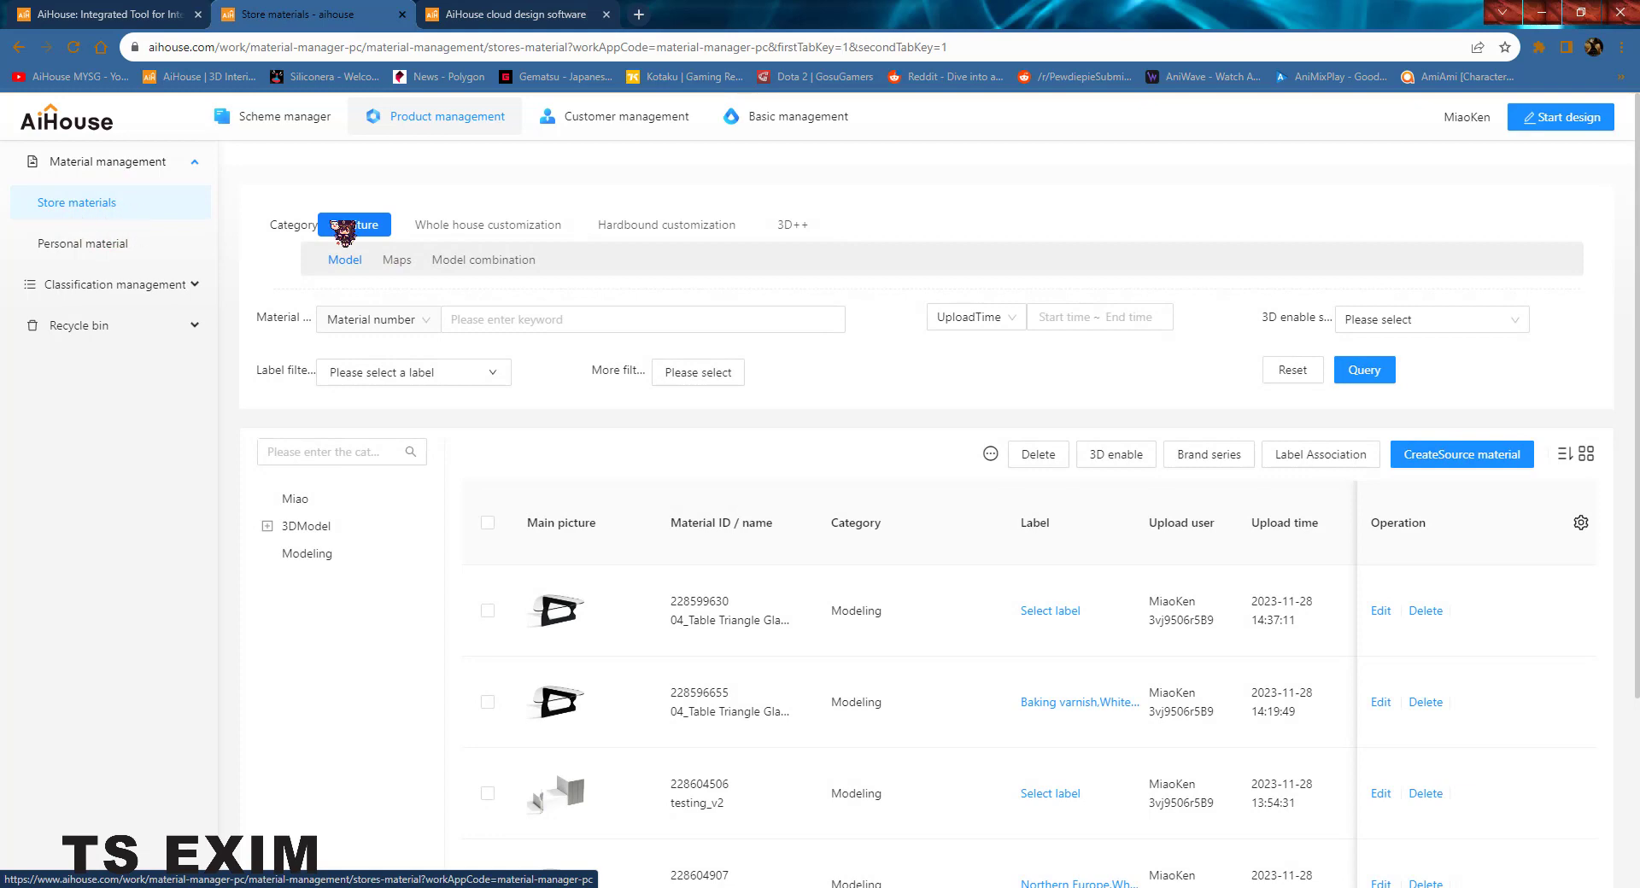
click(397, 261)
click(396, 266)
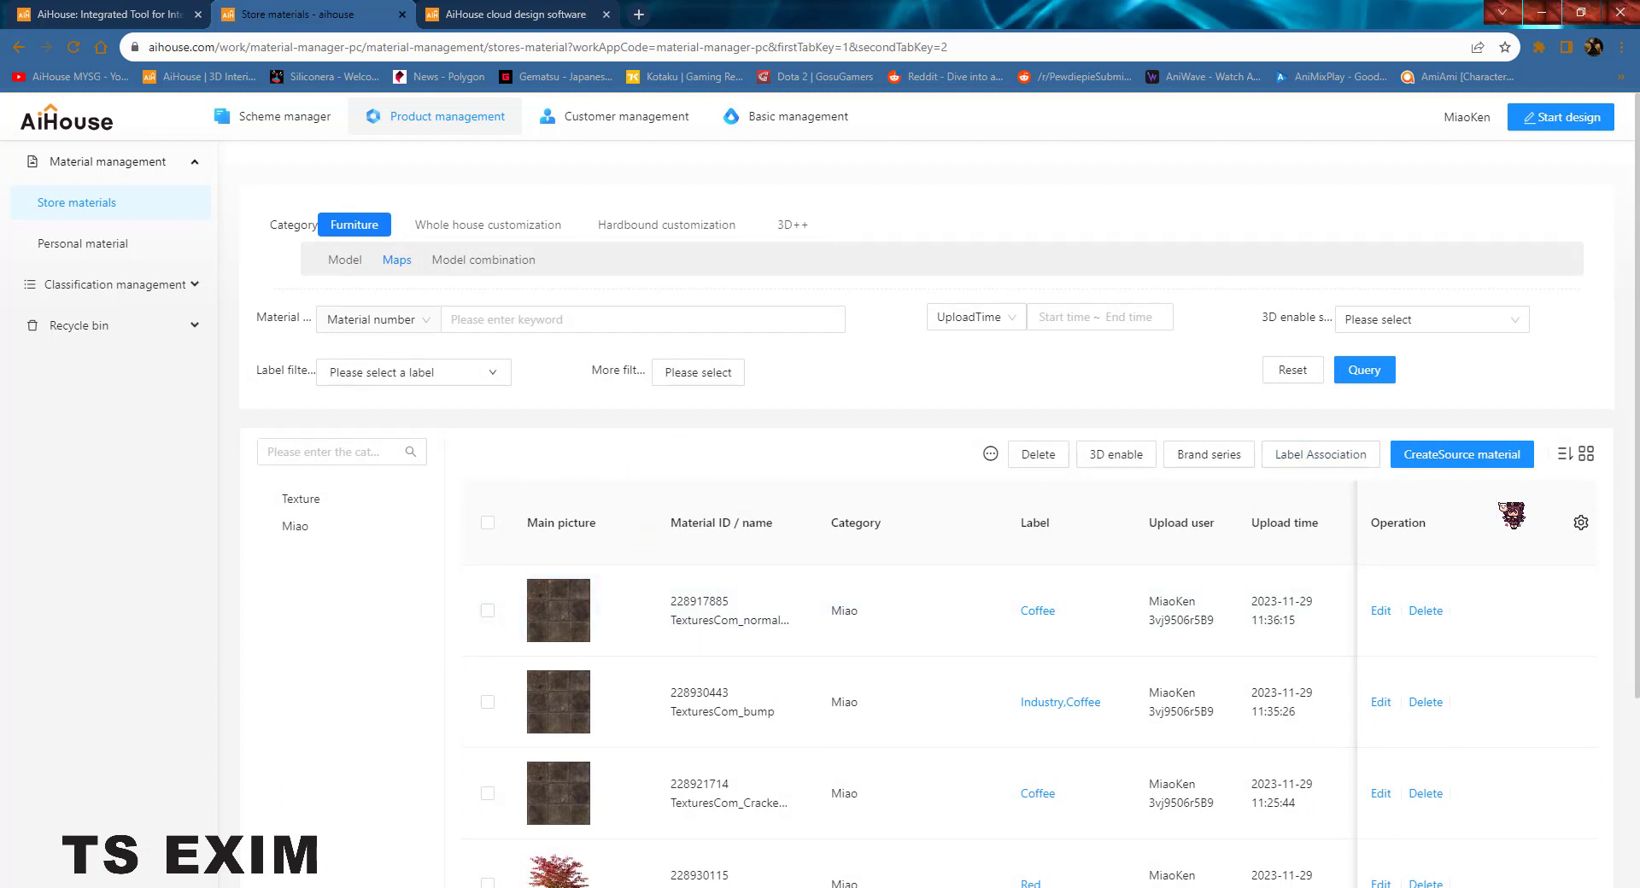
Step: Start creating a new furniture map material of the texture mapping type
click(1491, 461)
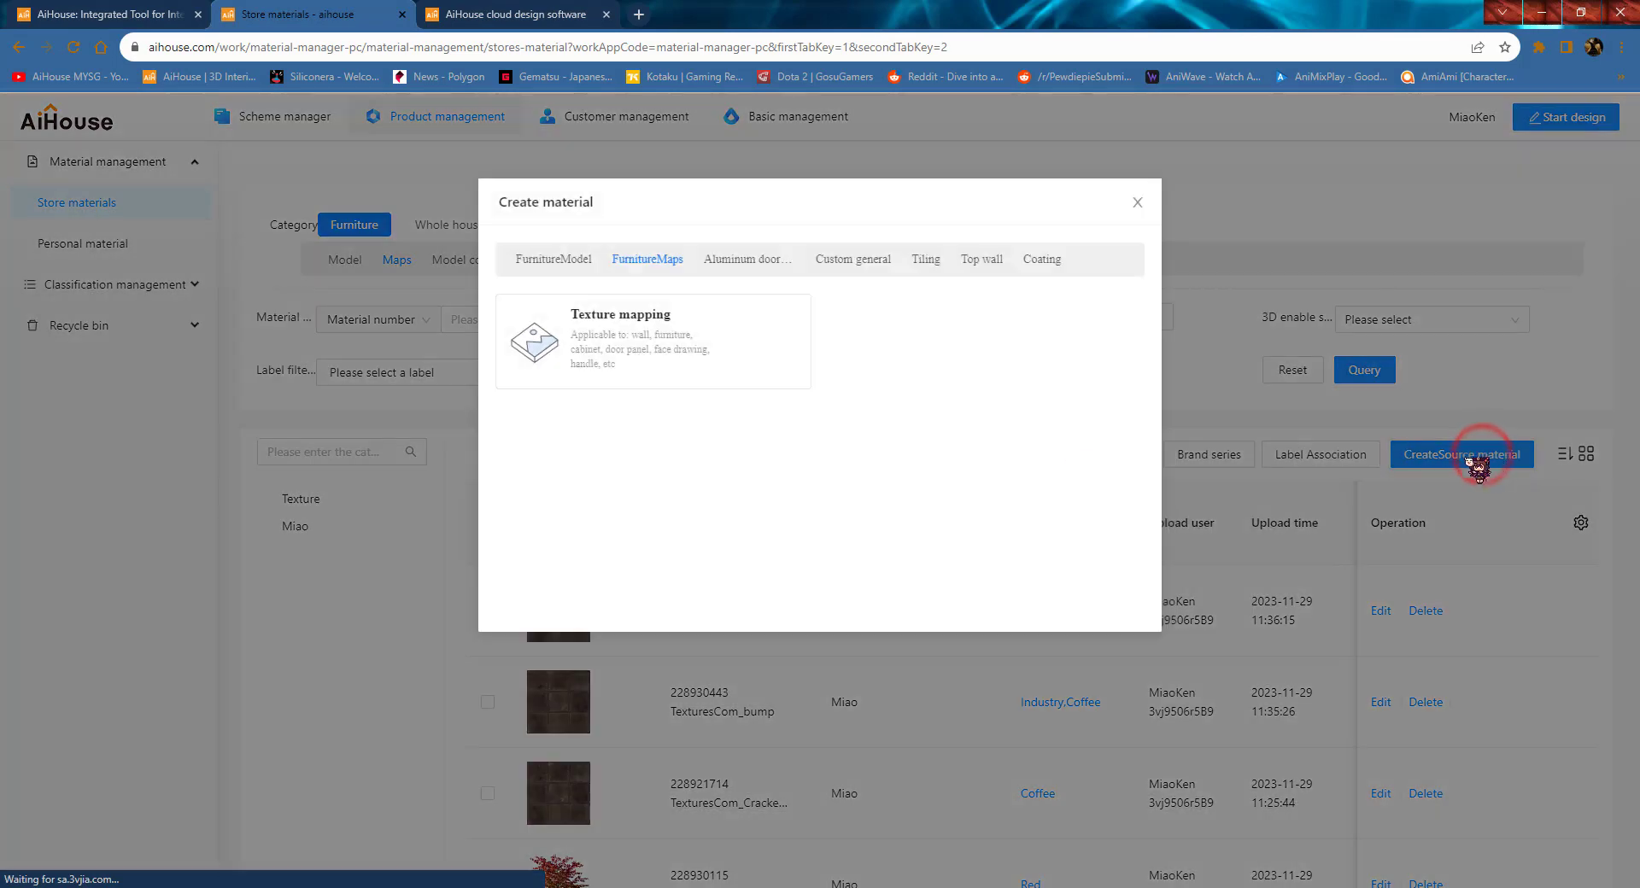
click(550, 360)
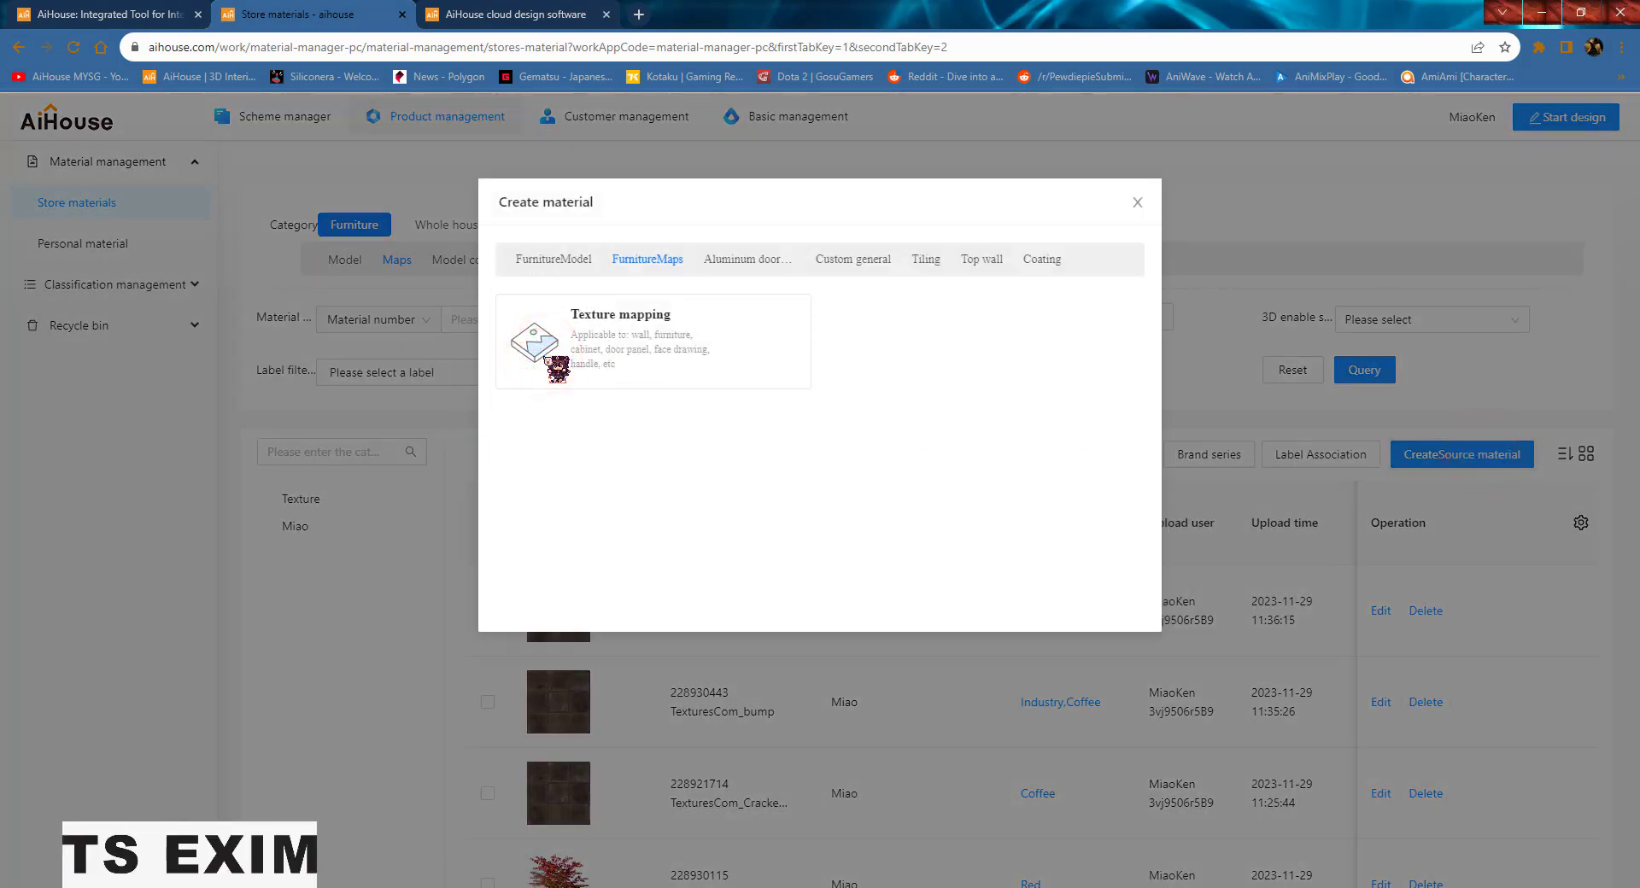
click(547, 342)
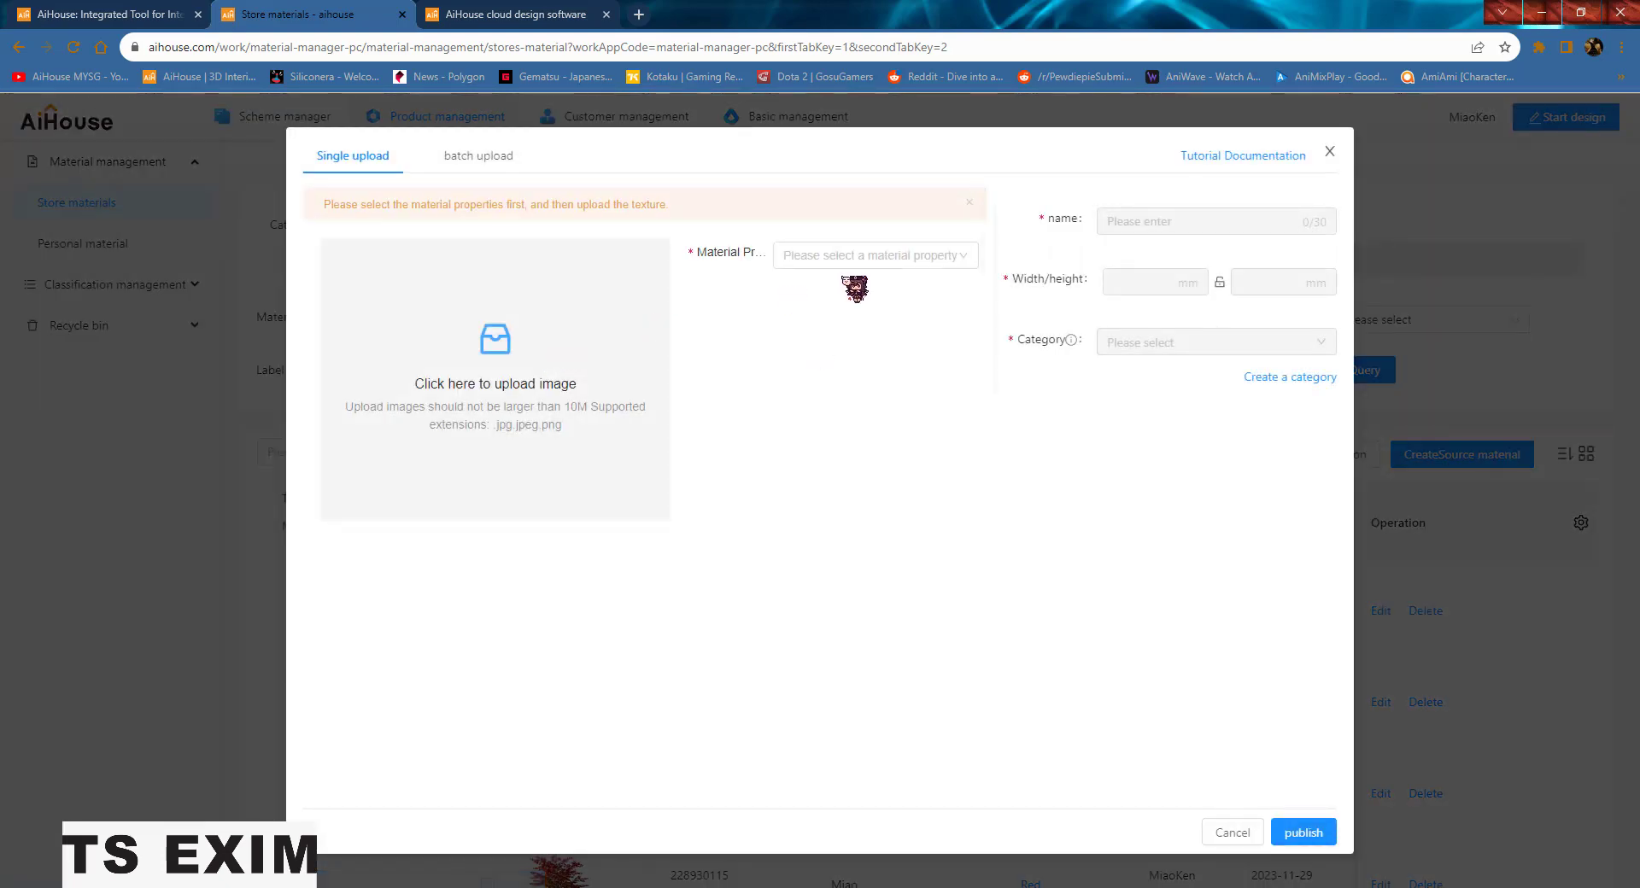
Step: Set the material property to New material / Special material / transparent paste
click(839, 259)
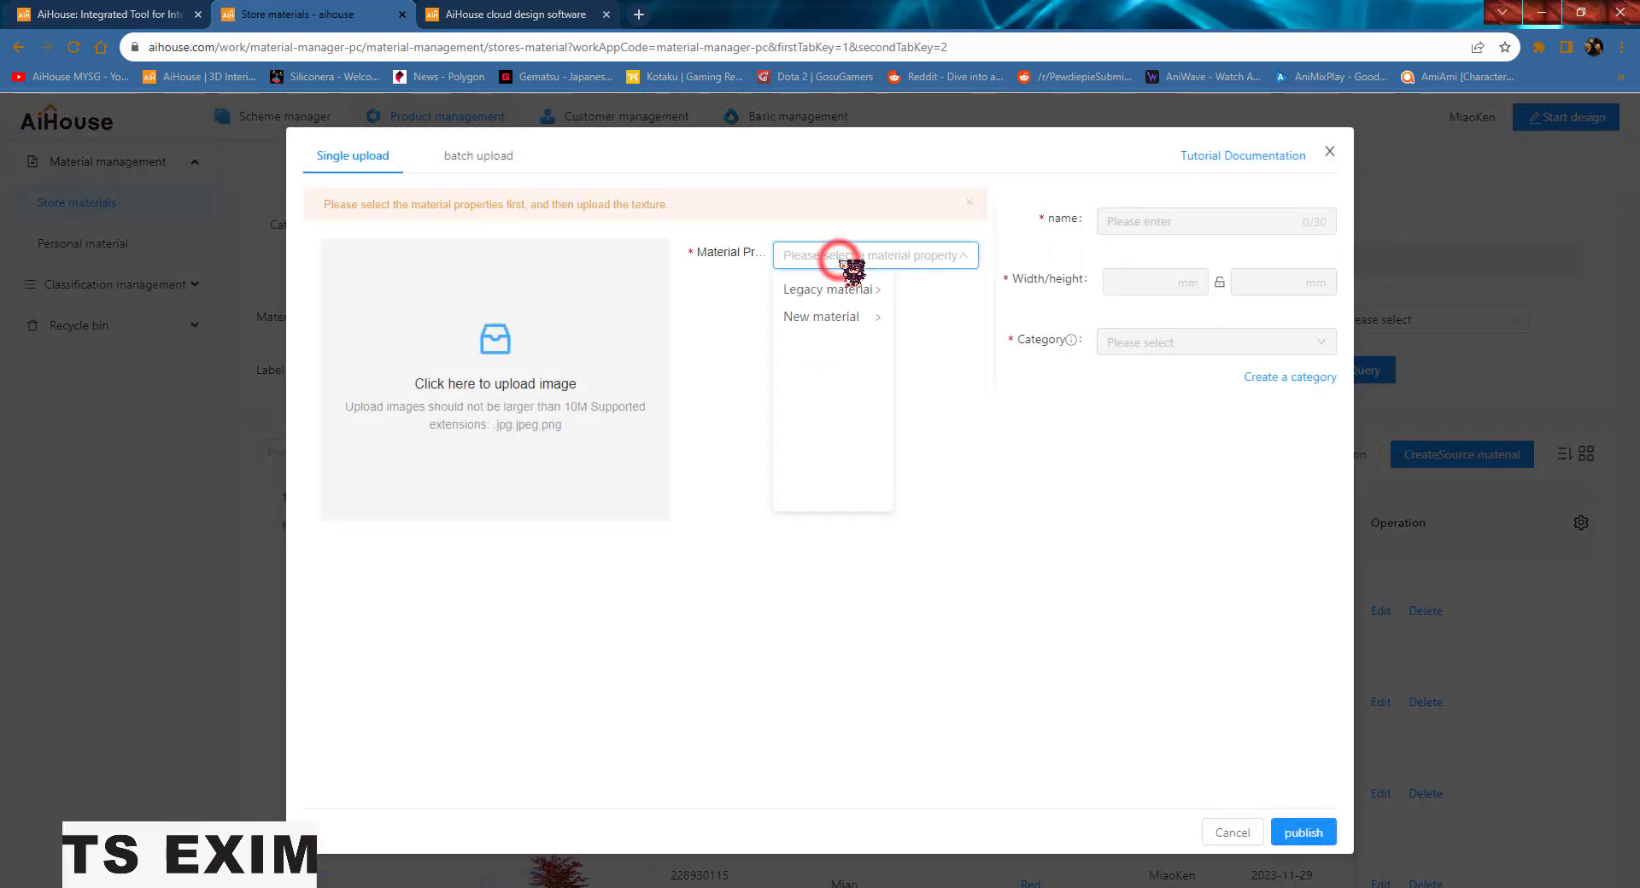
click(827, 323)
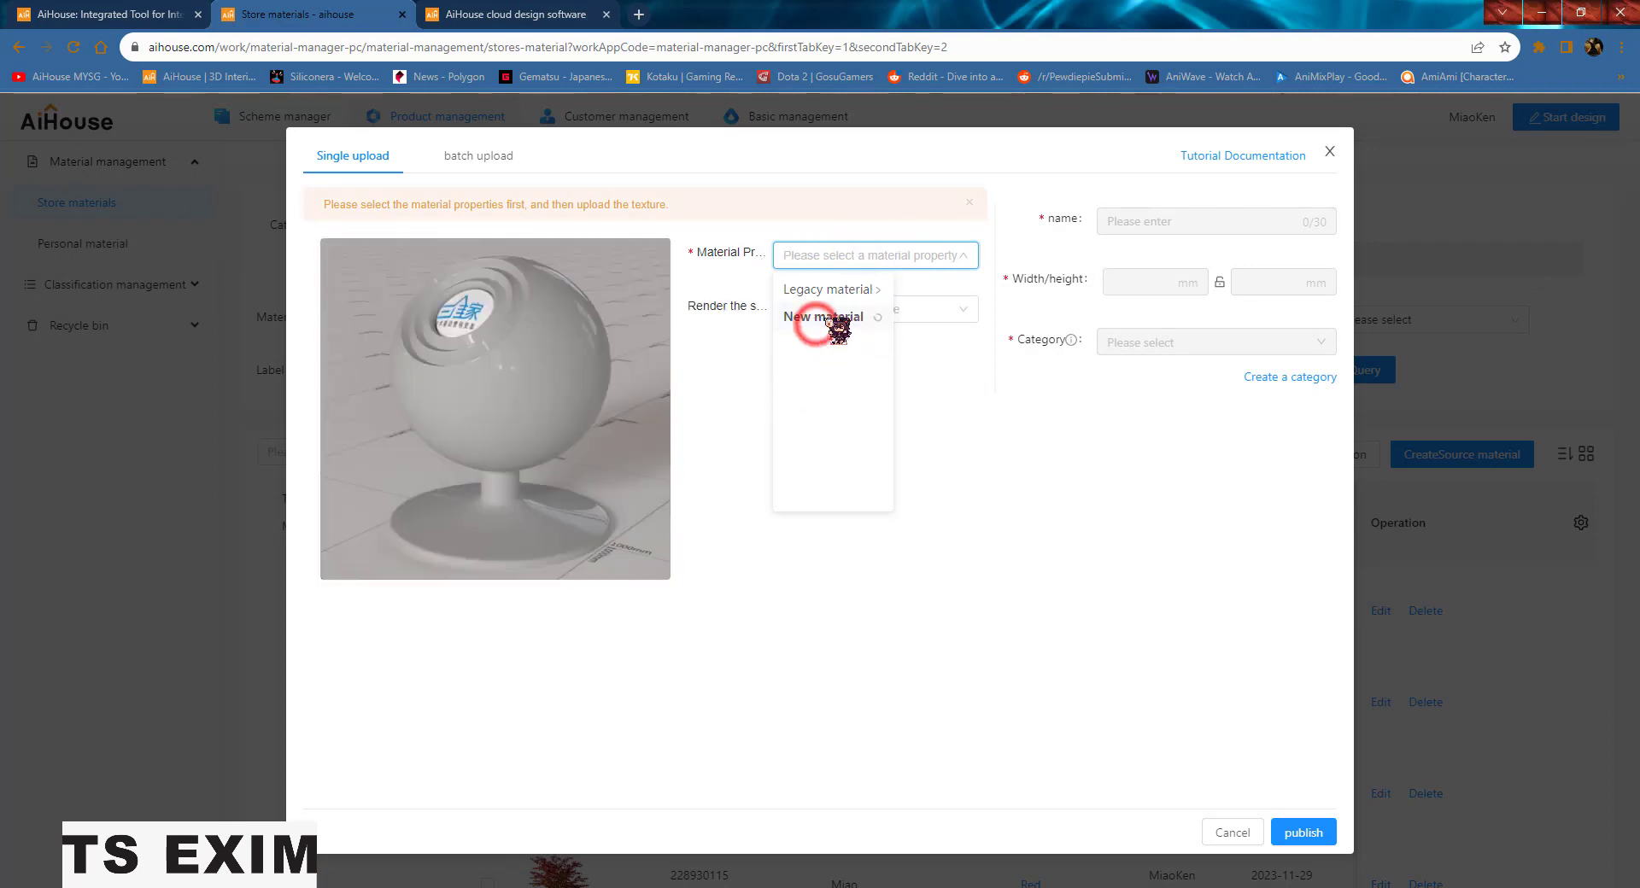
scroll(897, 367, down, 3)
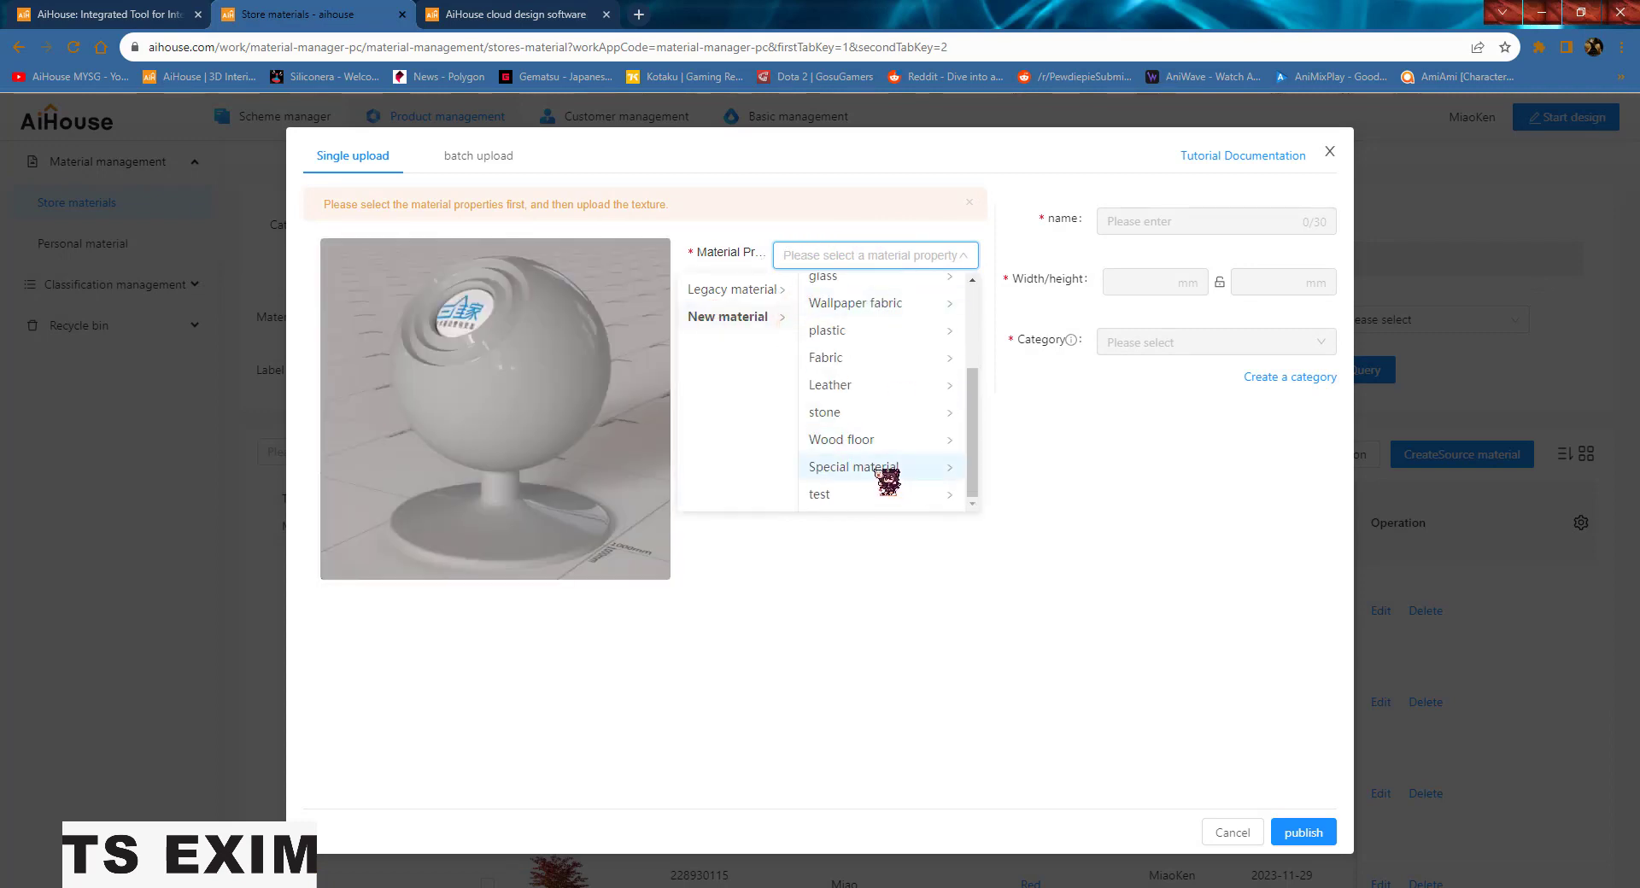
scroll(879, 472, up, 3)
scroll(884, 472, down, 3)
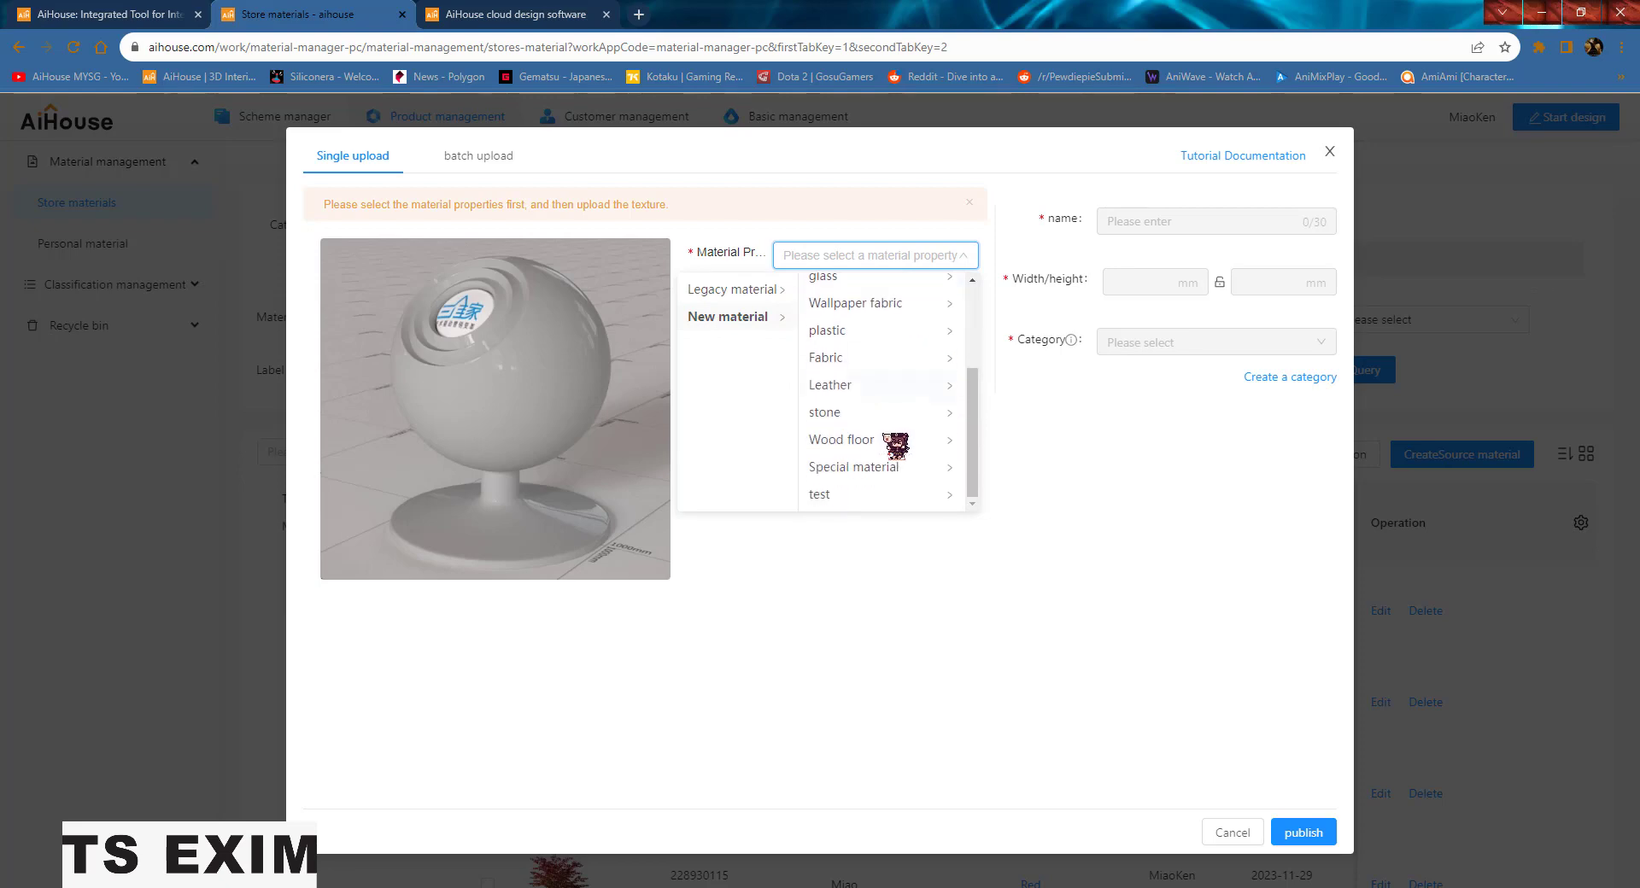
click(889, 468)
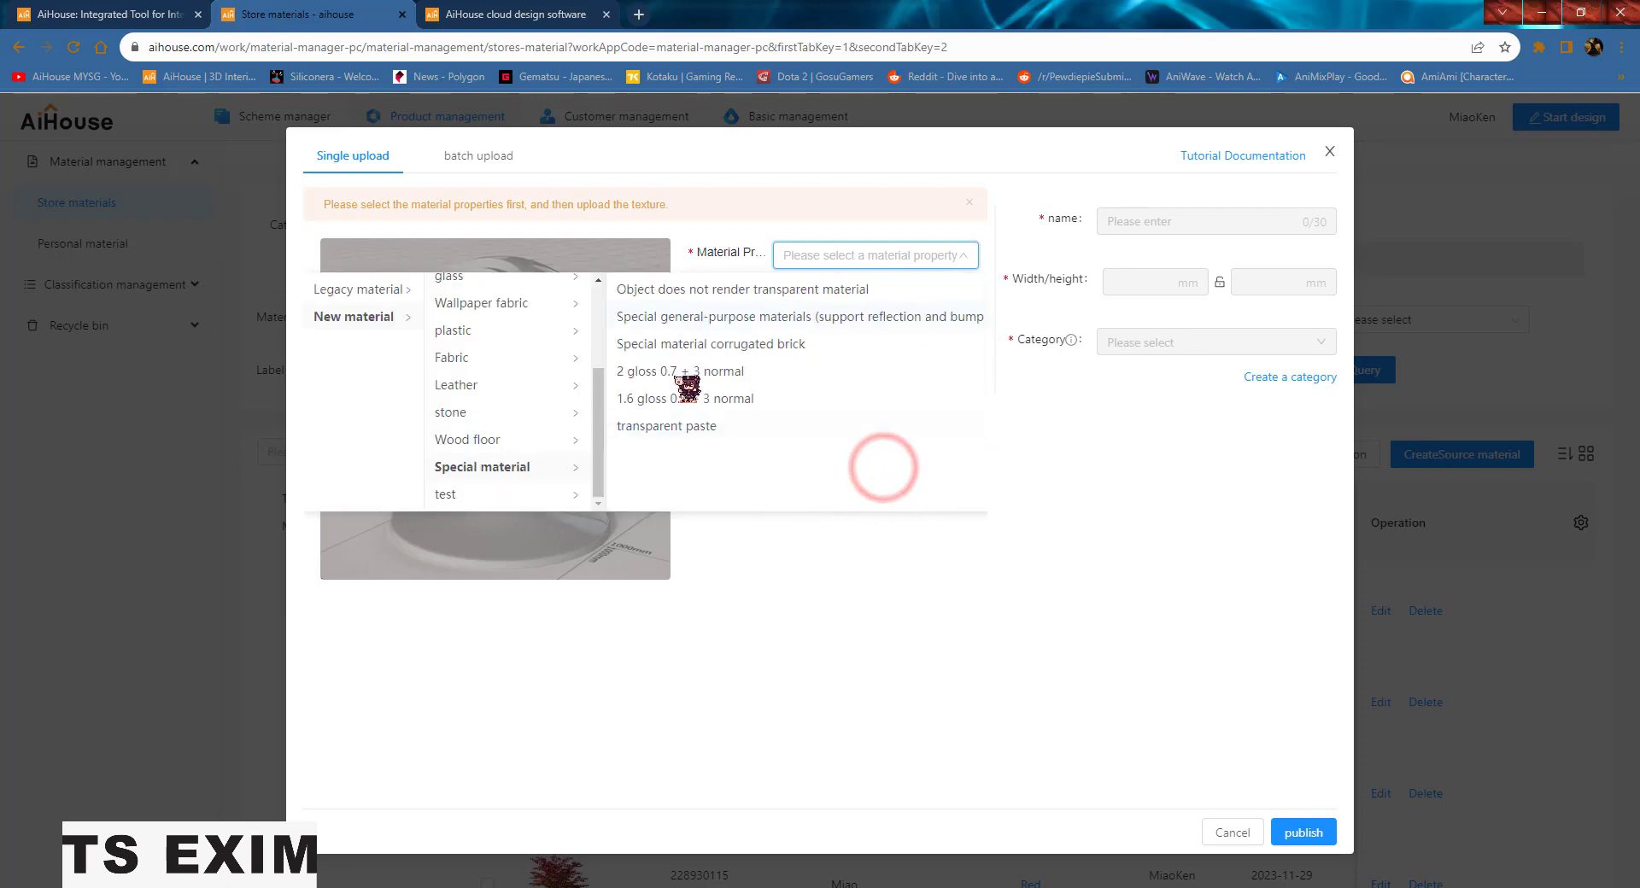
click(675, 433)
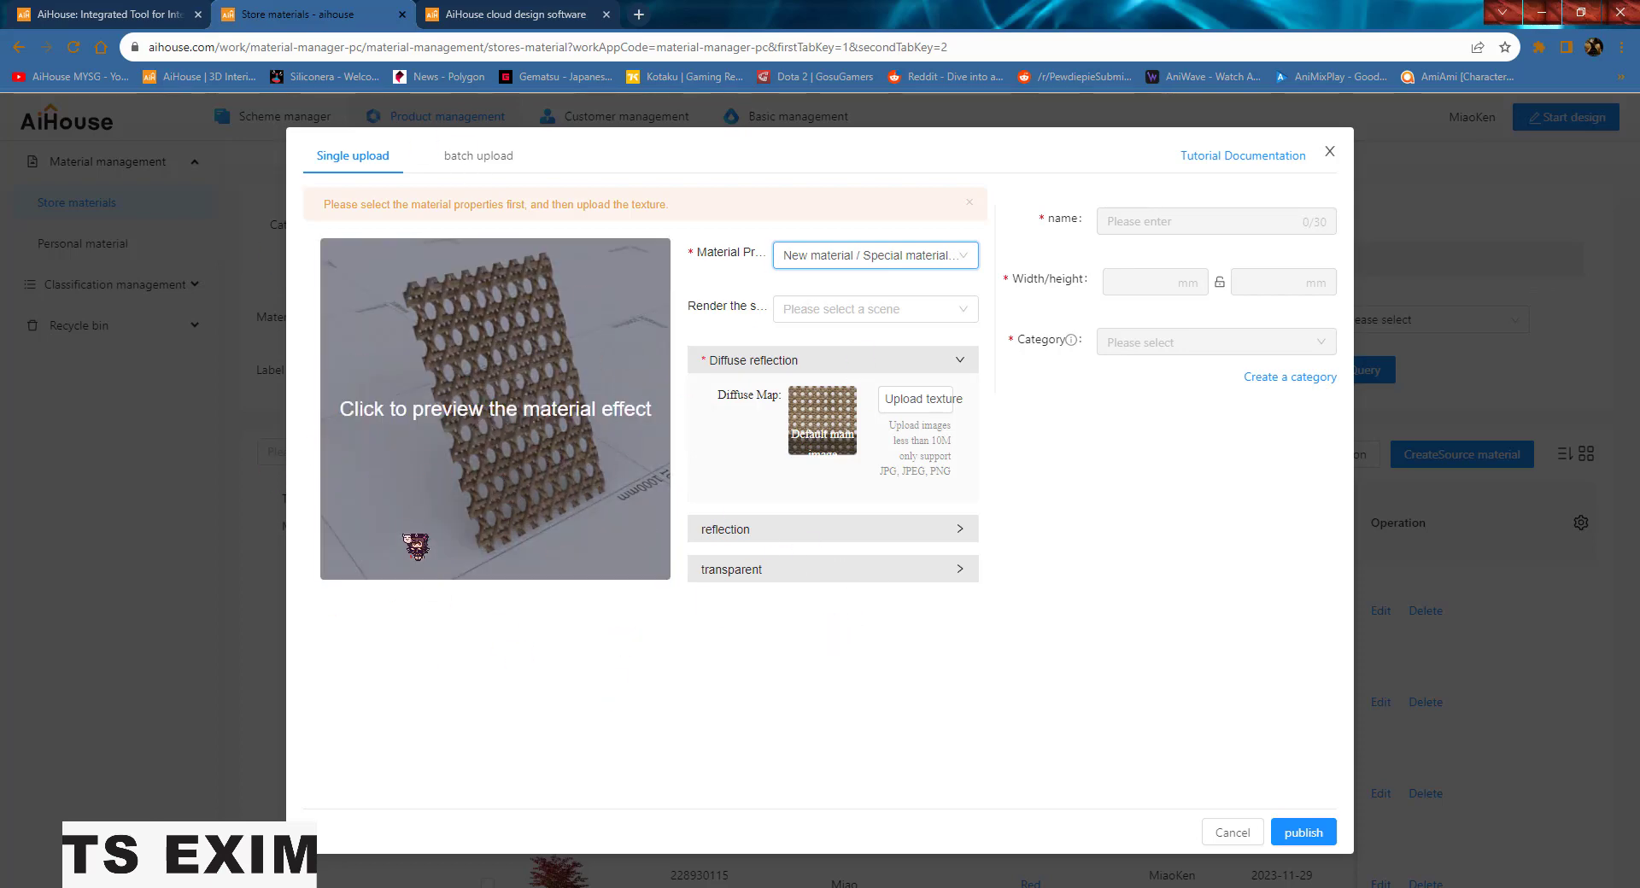
Step: Expand the reflection and transparent map settings of the new material
click(468, 412)
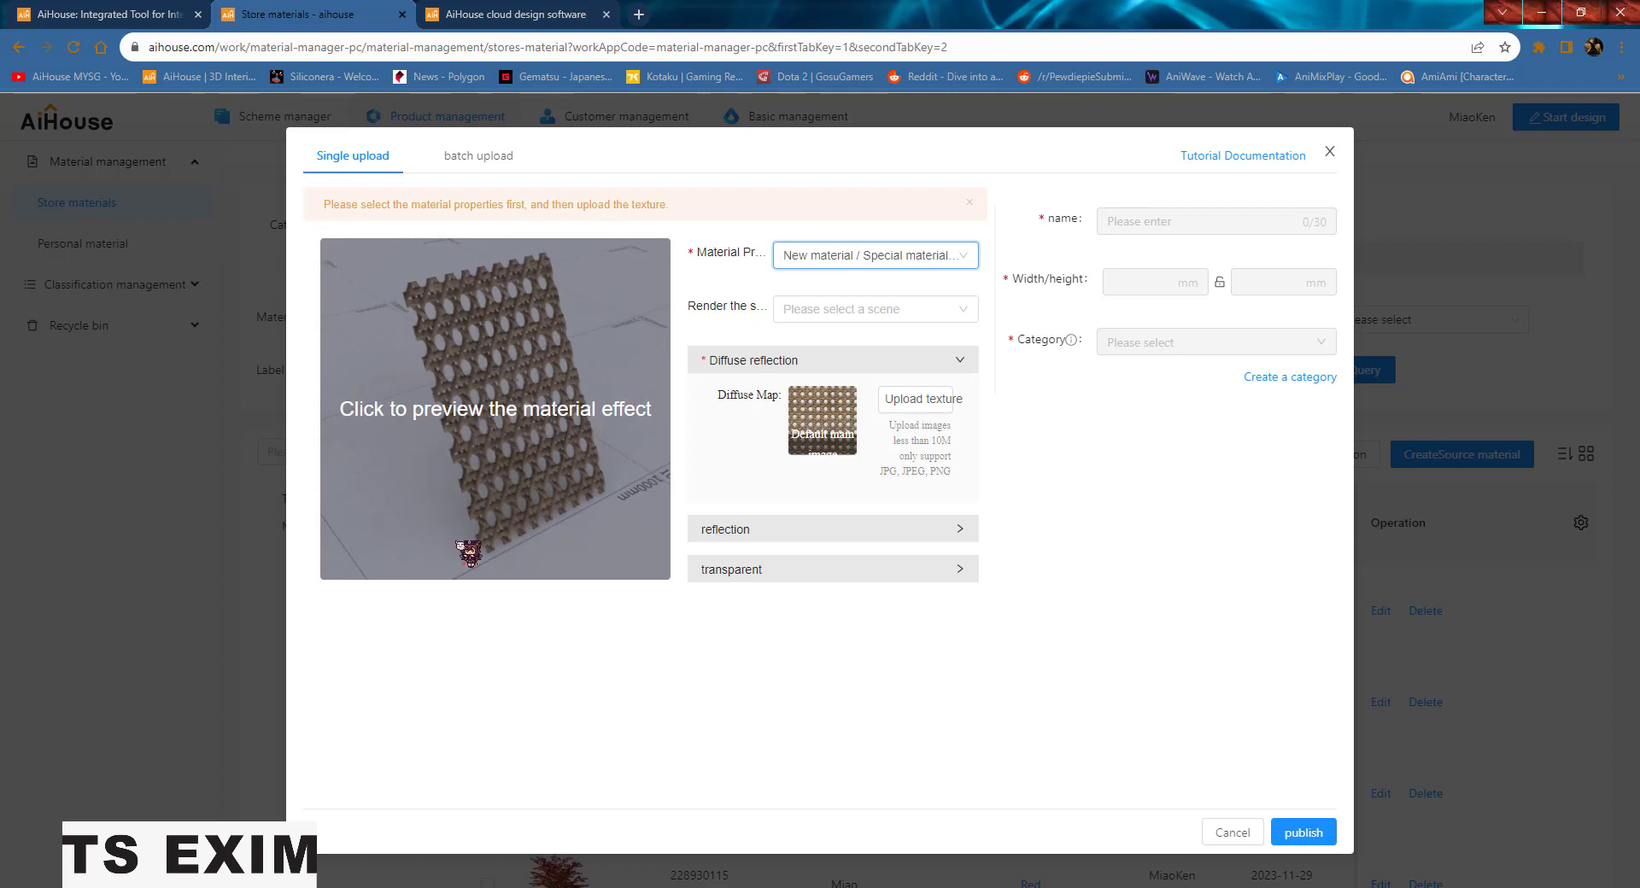
click(835, 534)
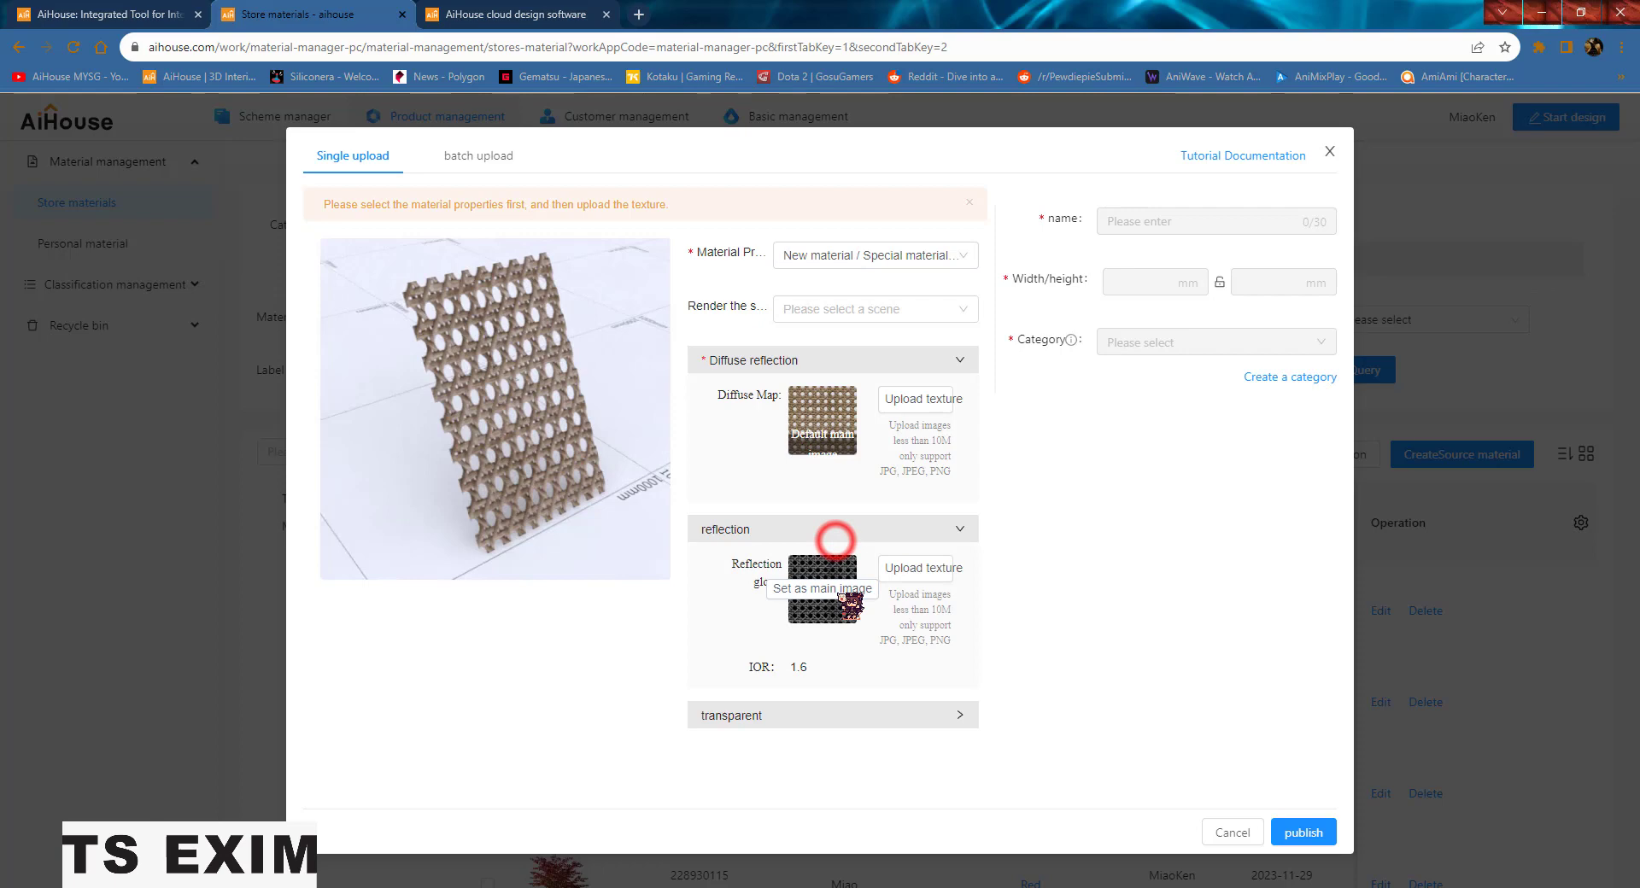
click(834, 714)
scroll(793, 389, down, 1)
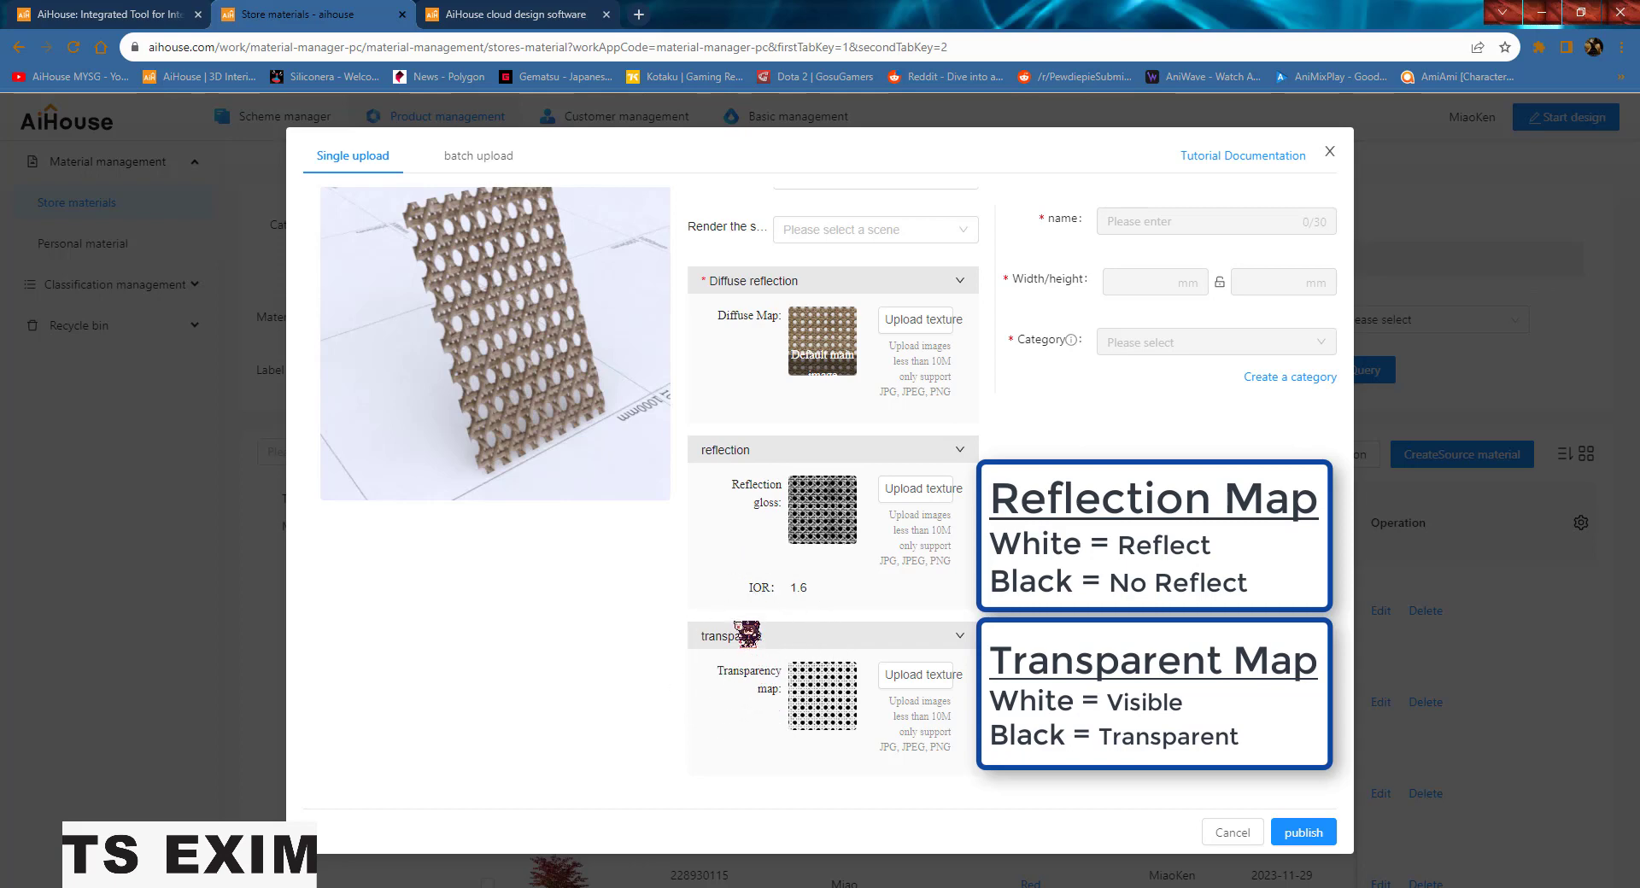
Step: Upload TexturesCom_Wicker_Webbing_1K_albedo.png from the Desktop's Weaving folder as the diffuse map
click(911, 319)
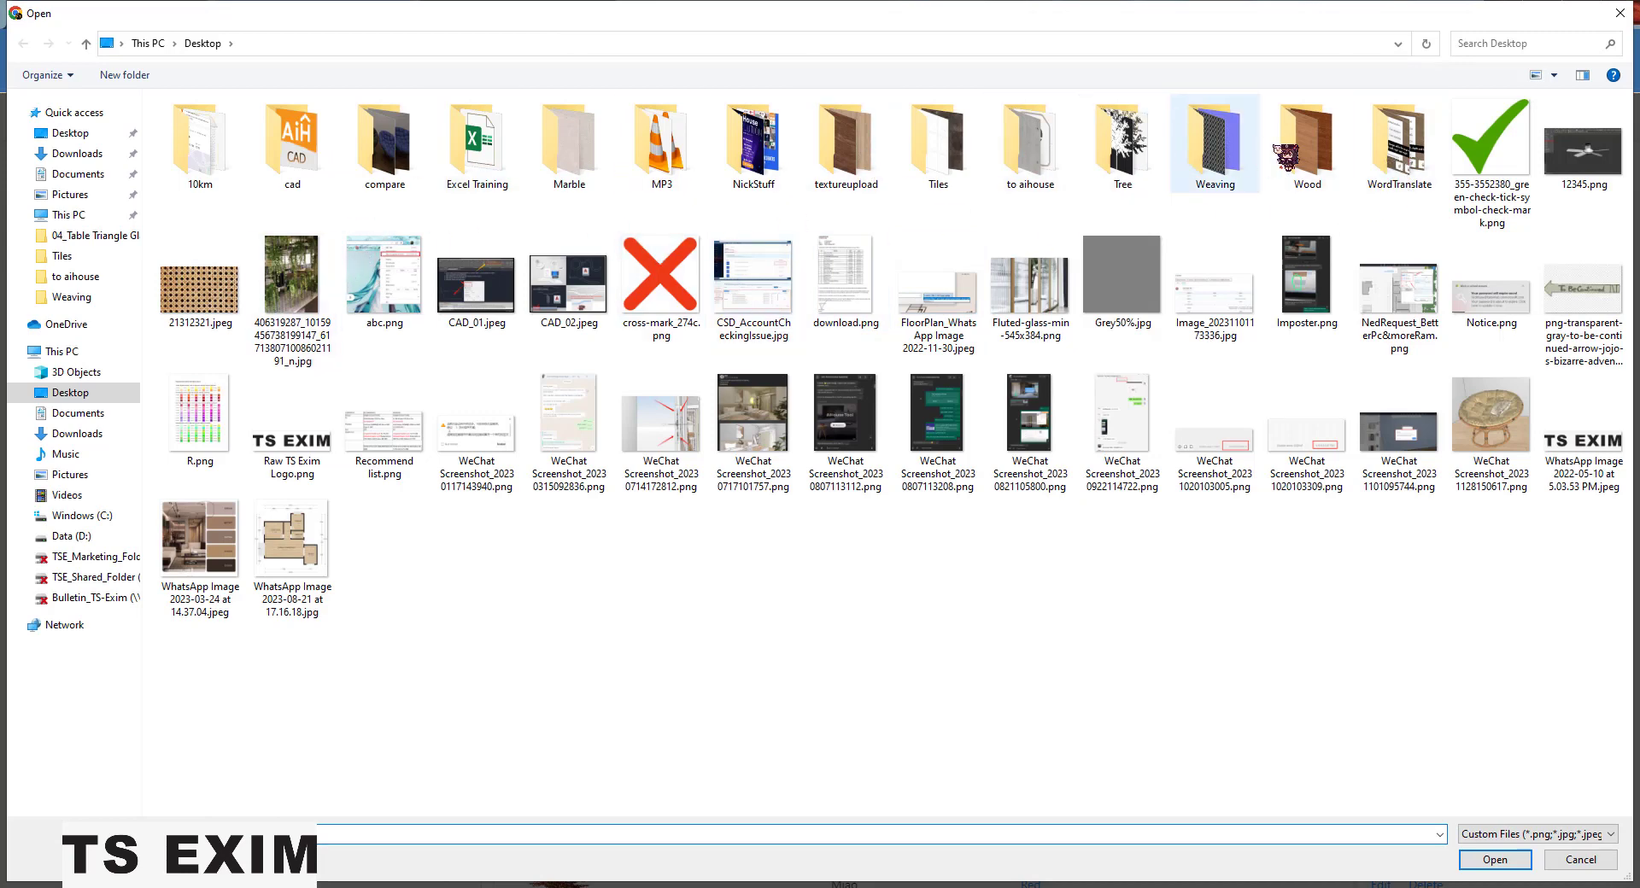
double_click(1205, 149)
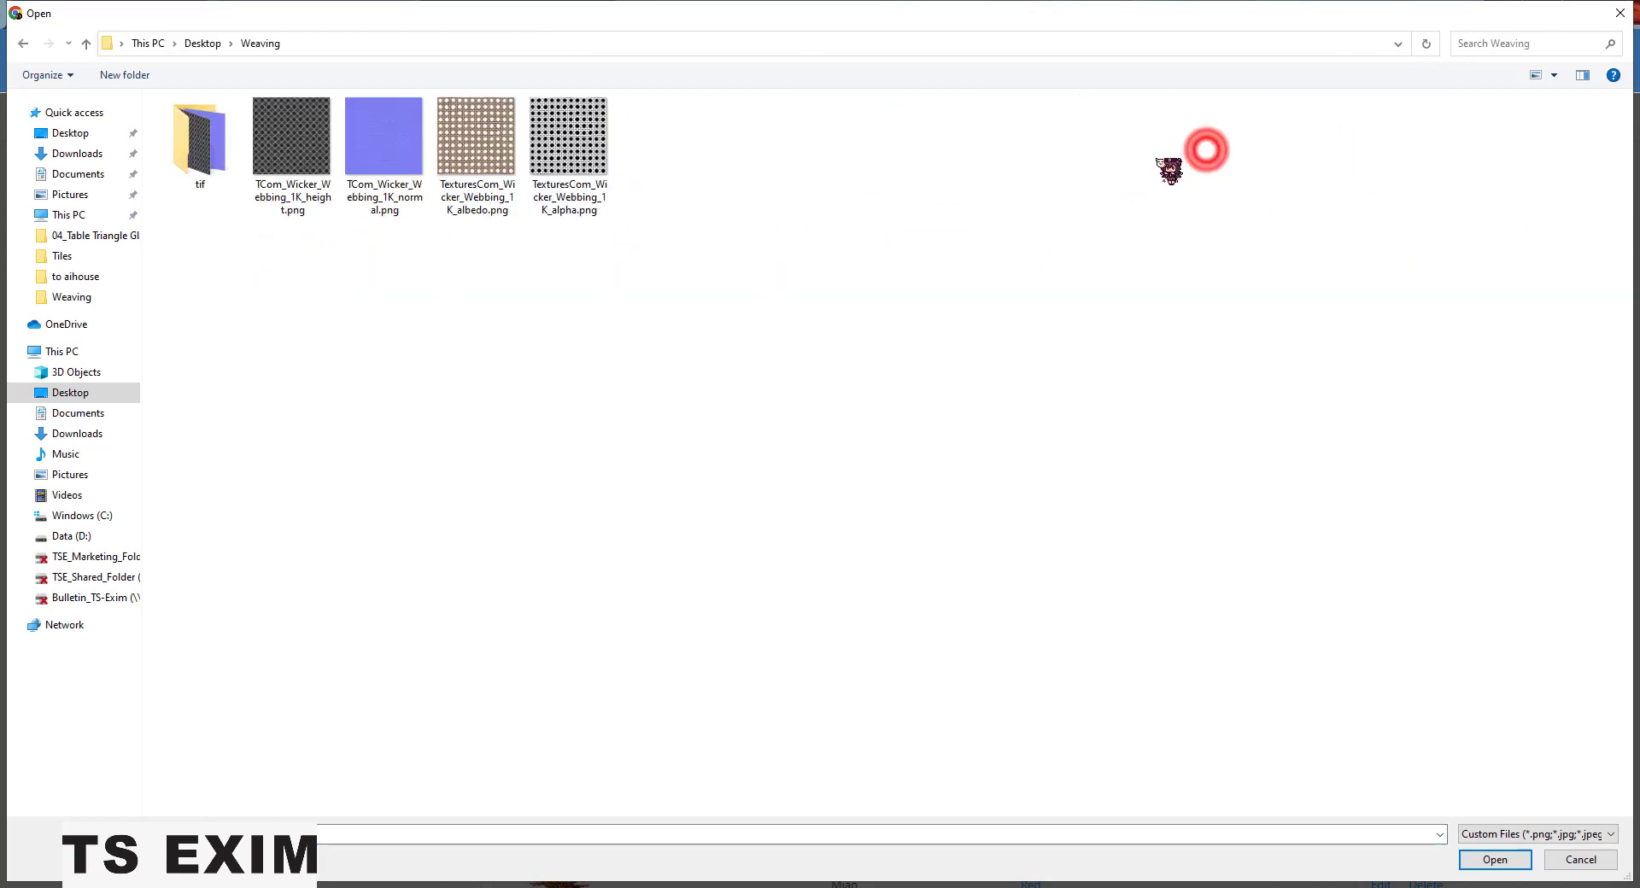
double_click(468, 150)
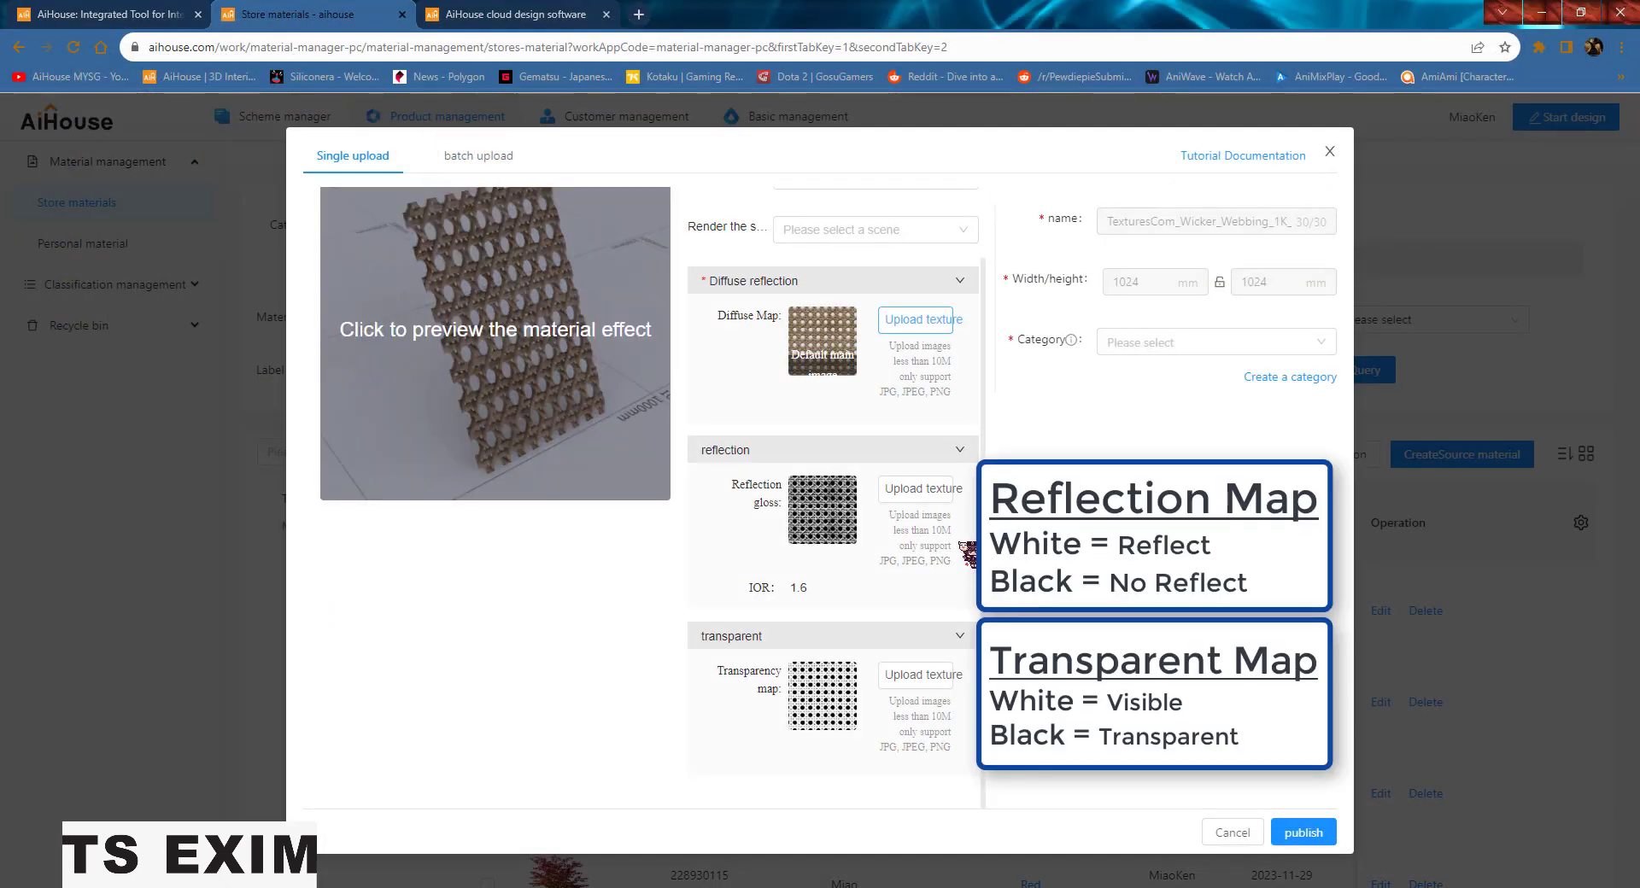
Step: Upload TCom_Wicker_Webbing_1K_height.png as the reflection gloss map
click(932, 494)
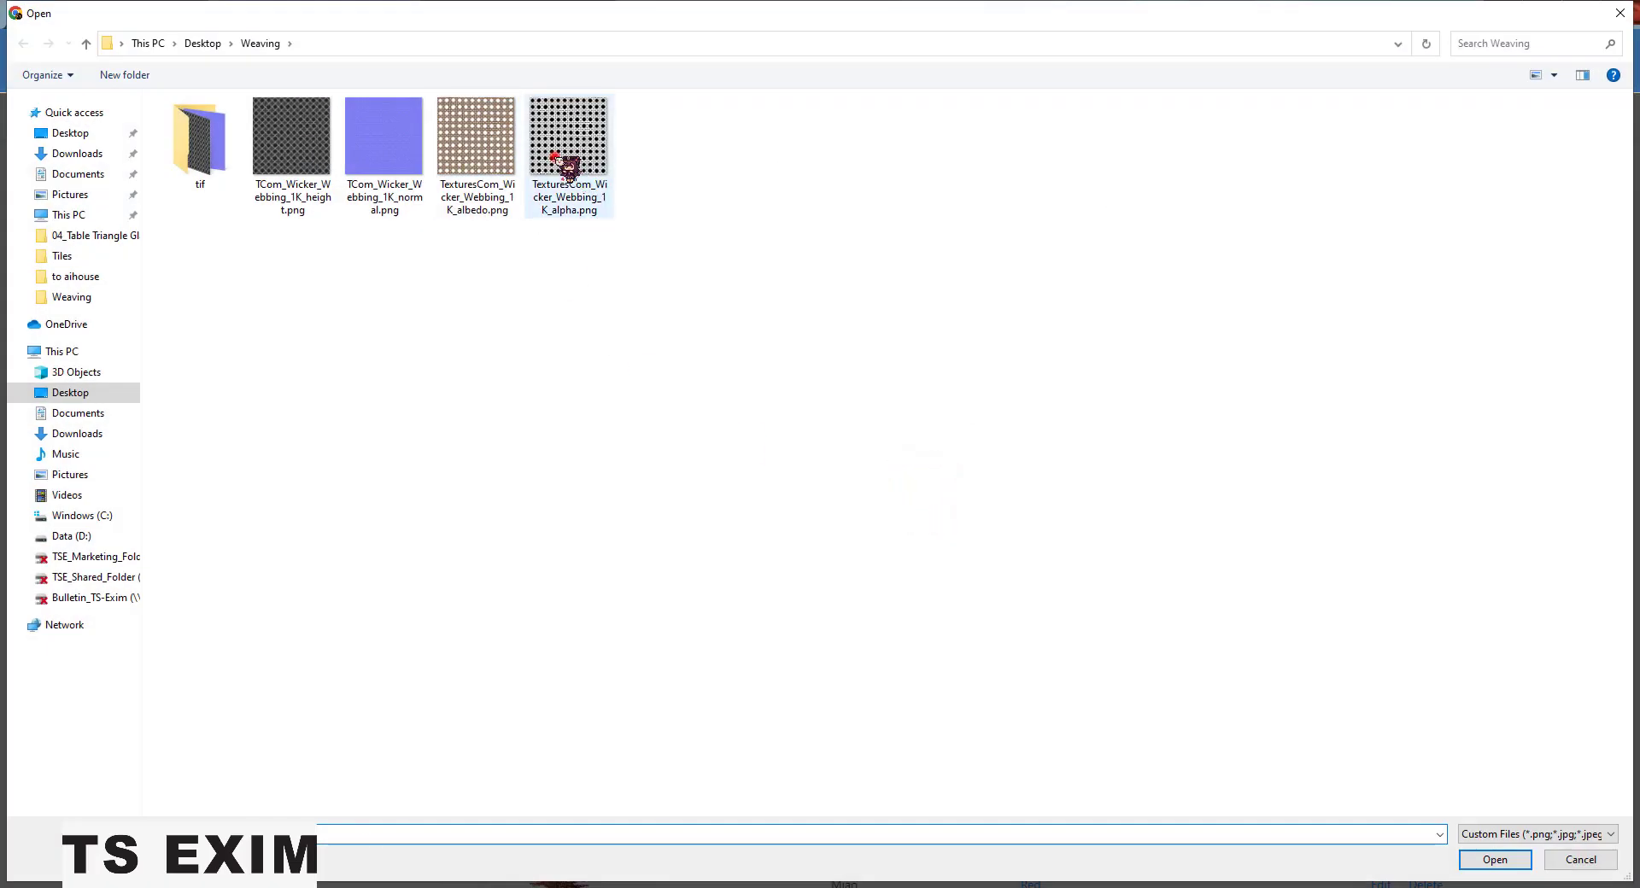
click(568, 166)
click(314, 145)
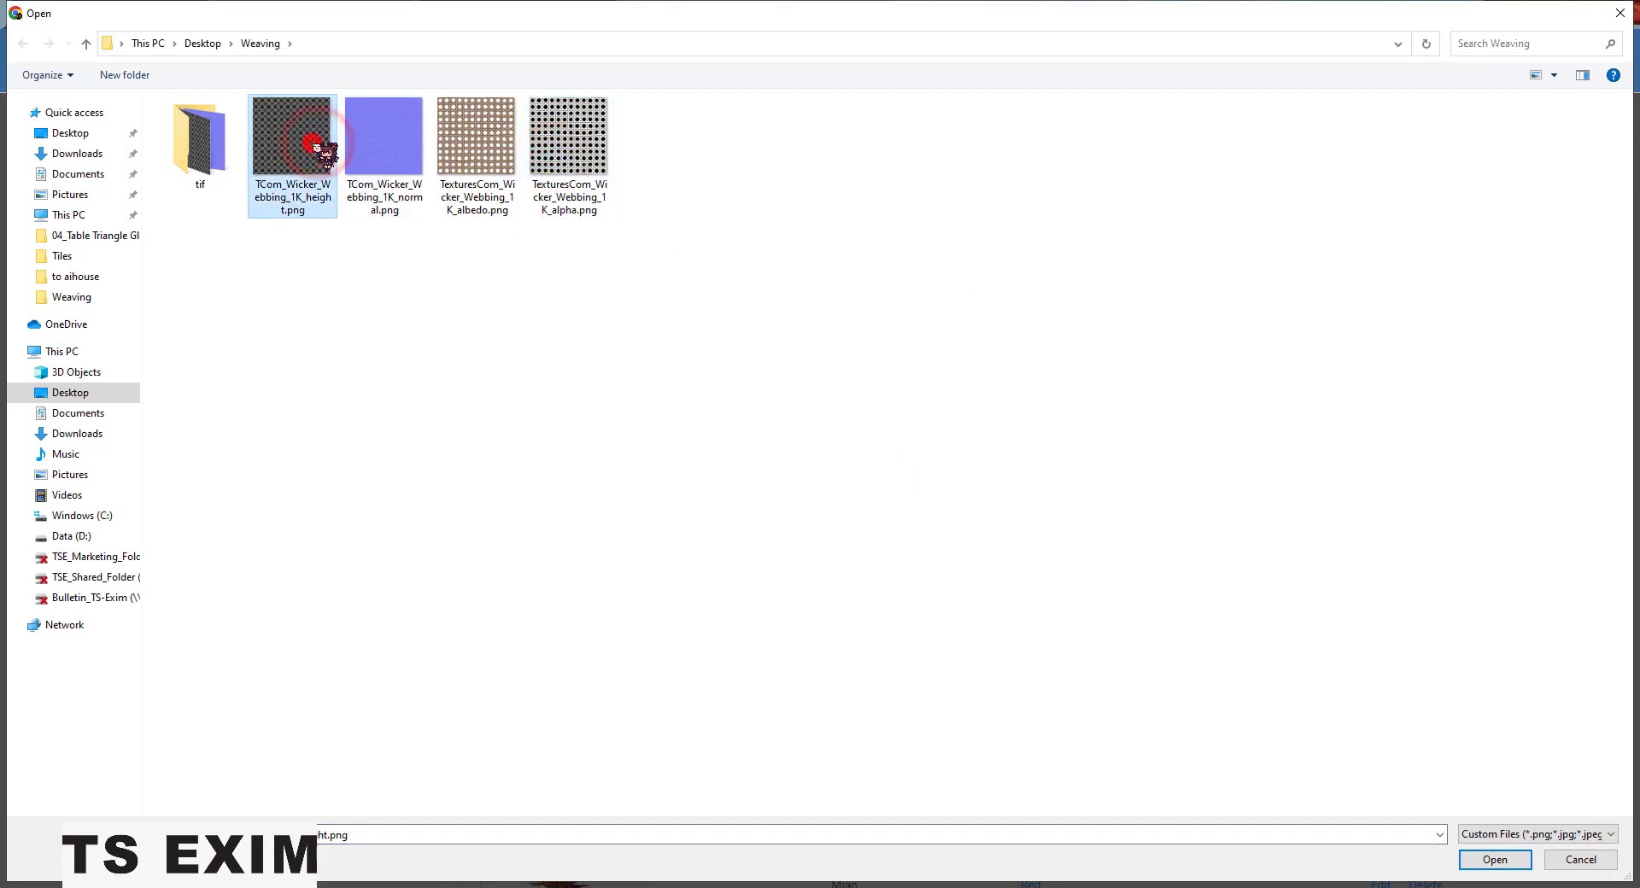
double_click(315, 145)
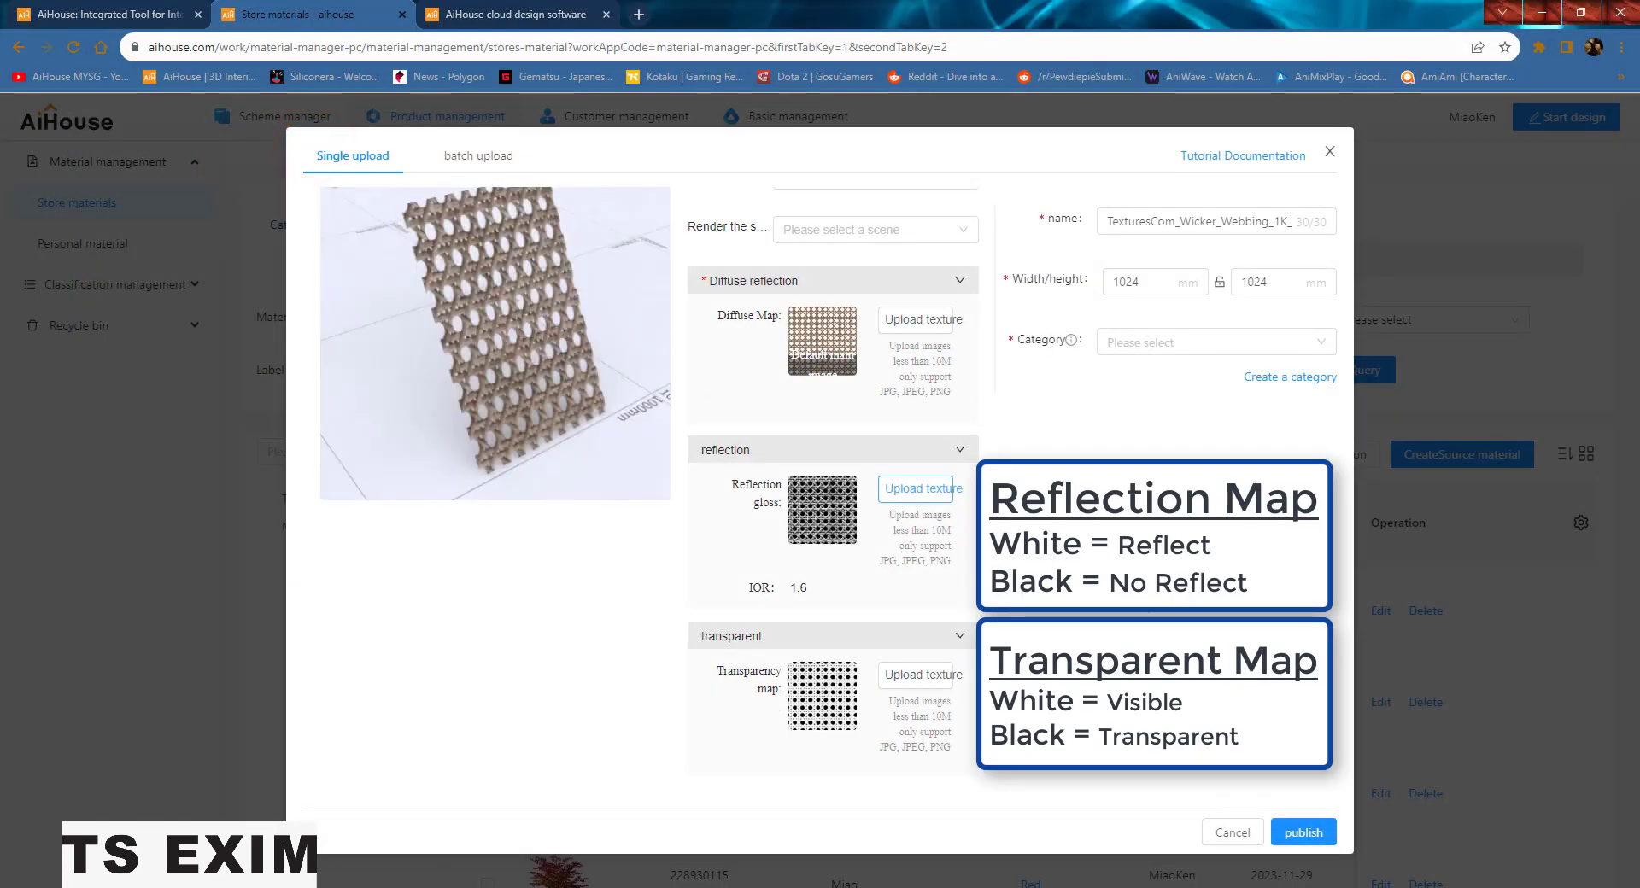
Step: Upload TexturesCom_Wicker_Webbing_1K_alpha.png as the transparency map
click(918, 668)
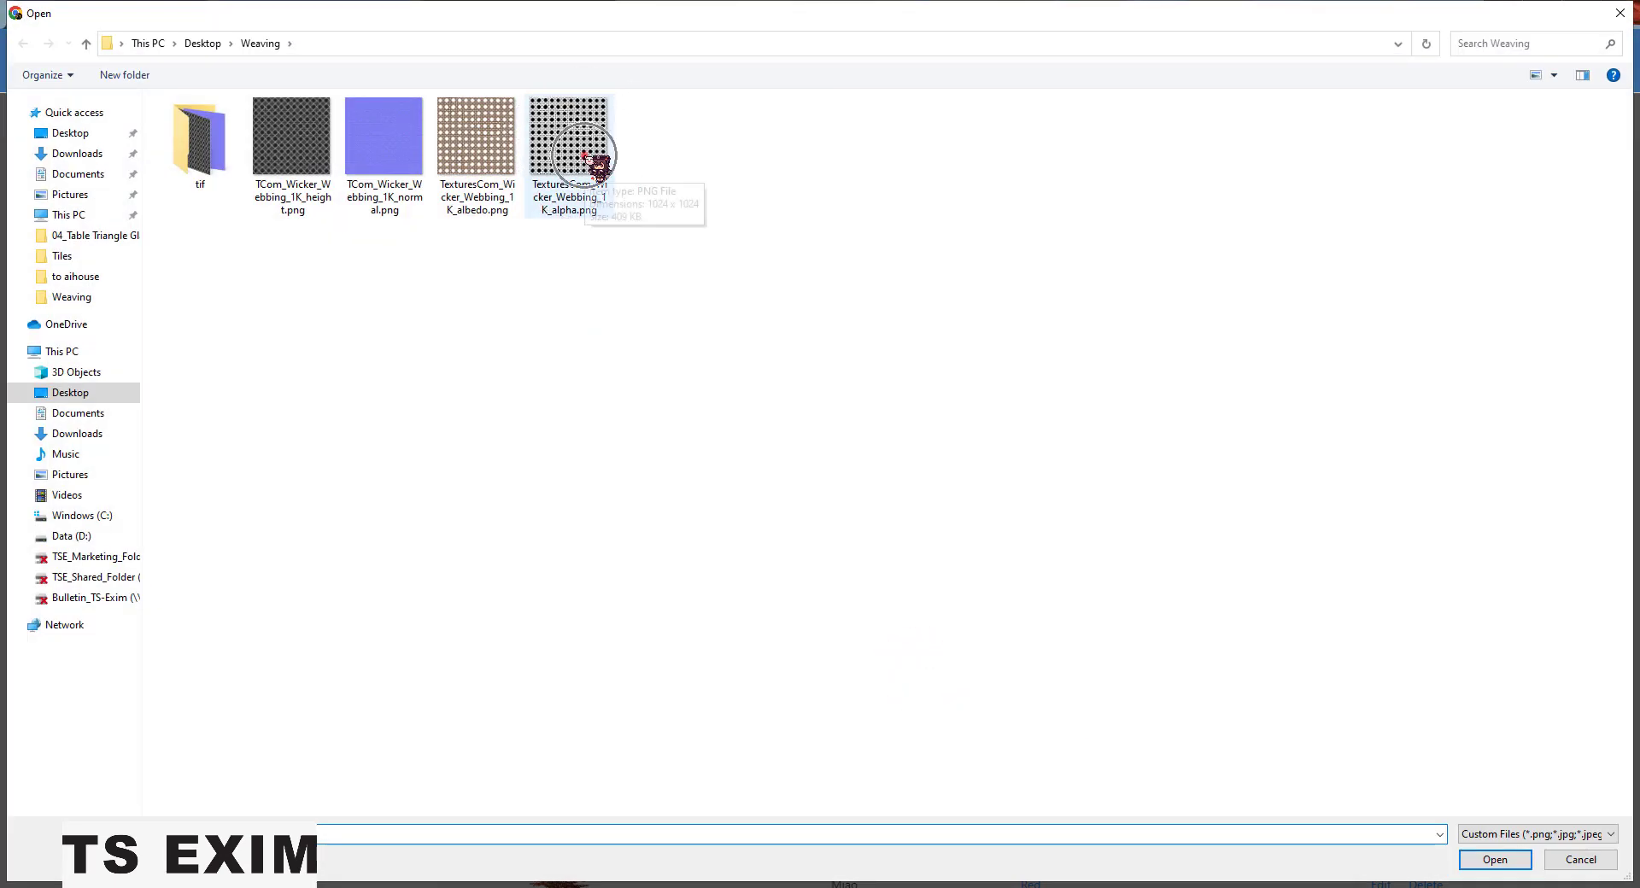
click(586, 156)
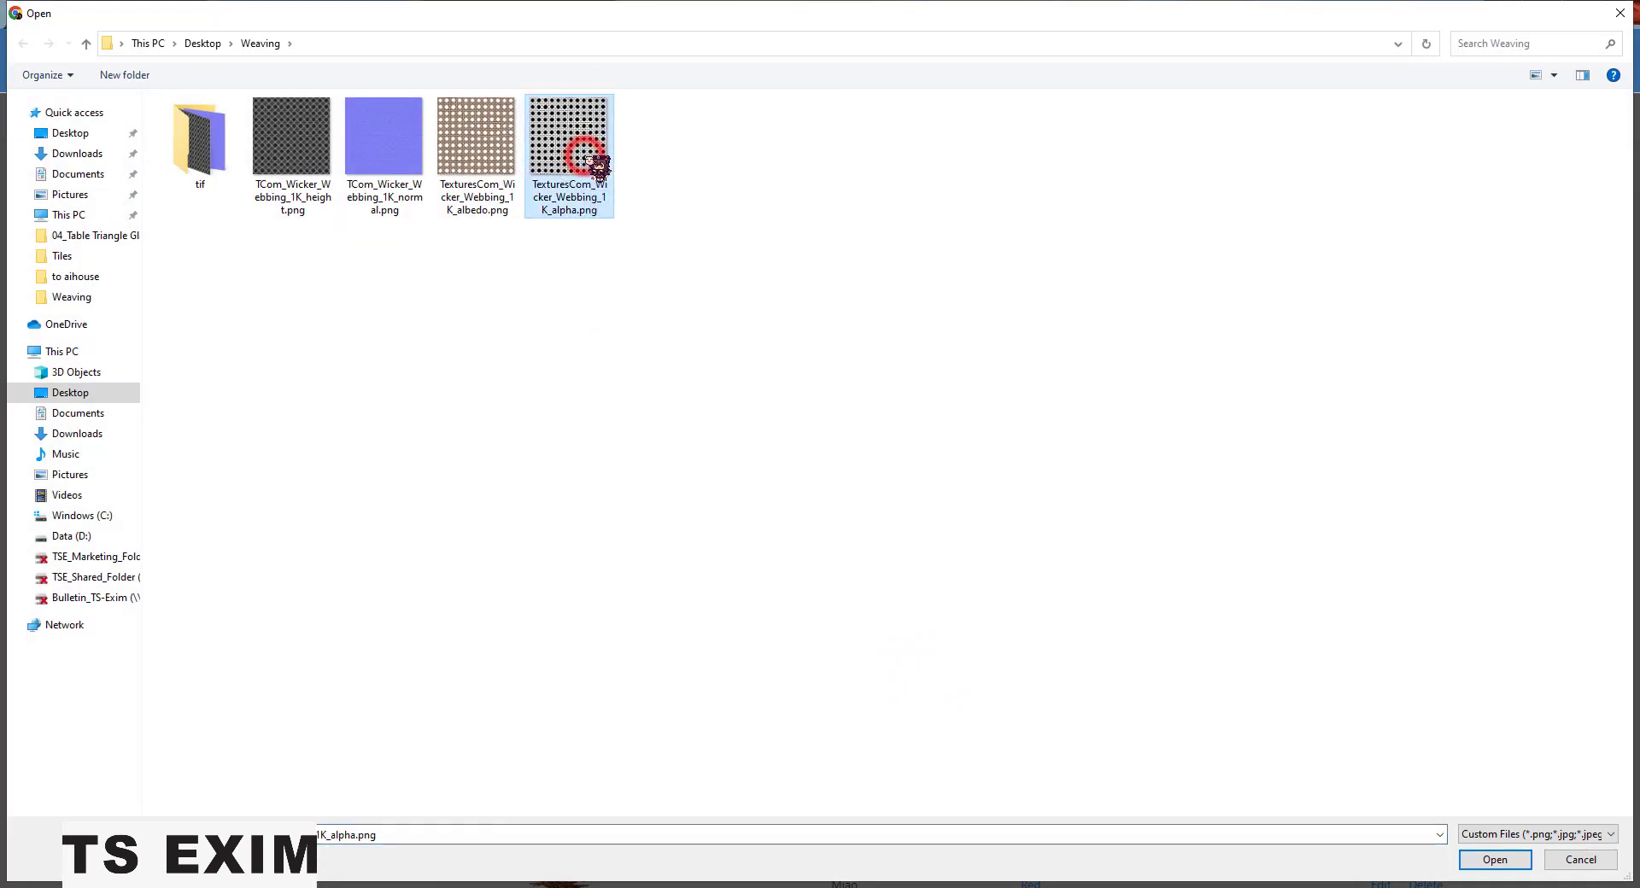
click(586, 155)
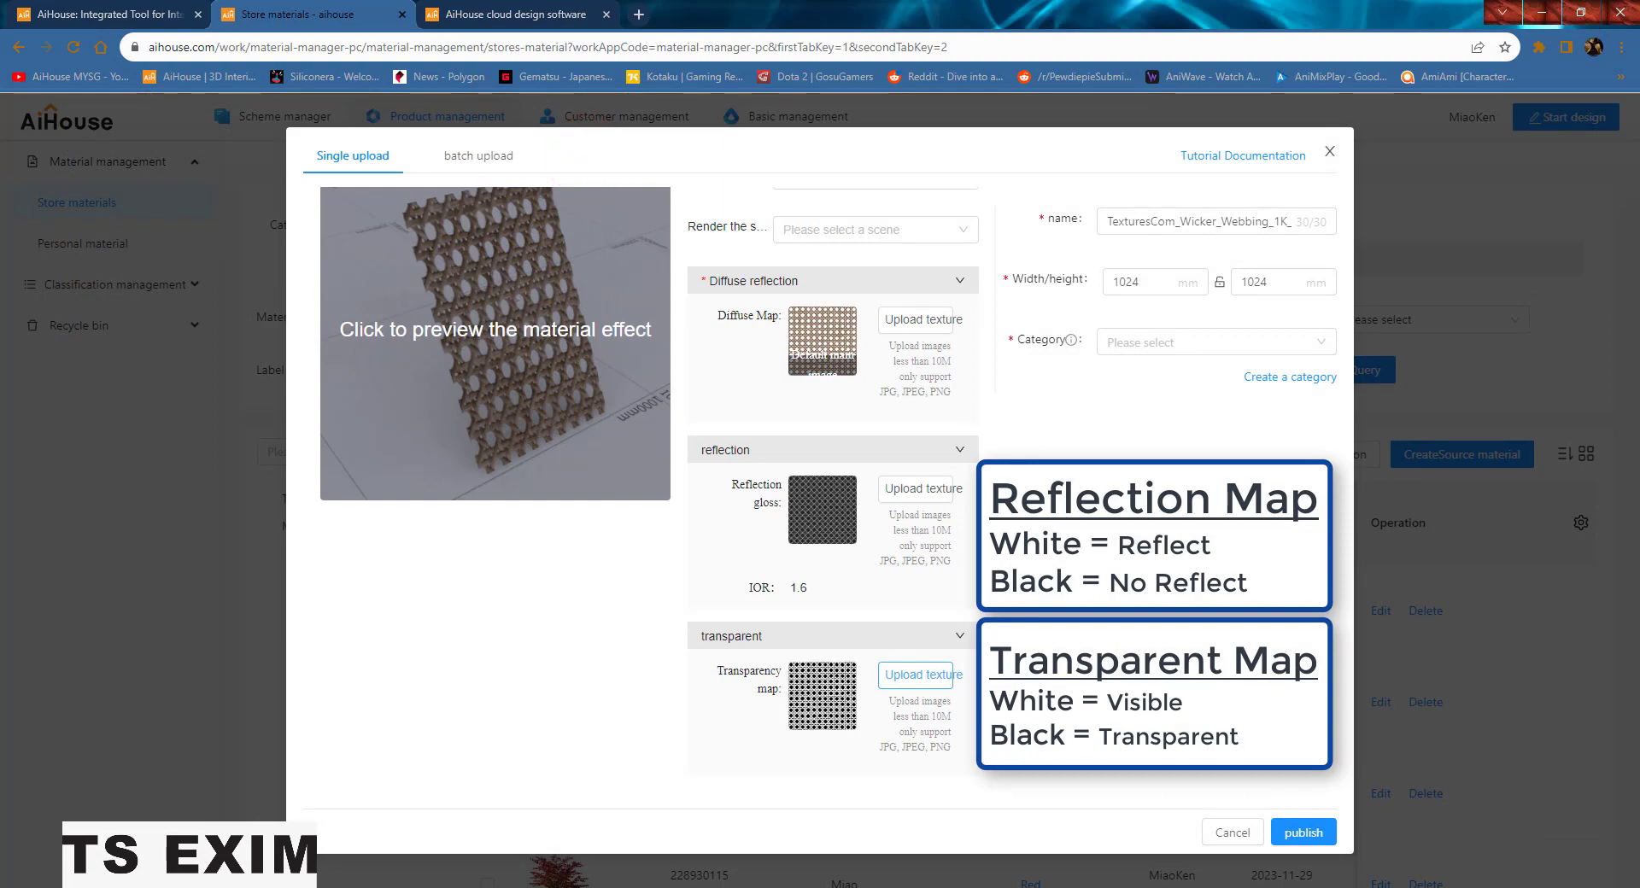
Step: Switch to the Weaving folder in File Explorer and examine the albedo, alpha and height images of the wicker webbing in the image viewer
click(485, 887)
click(454, 869)
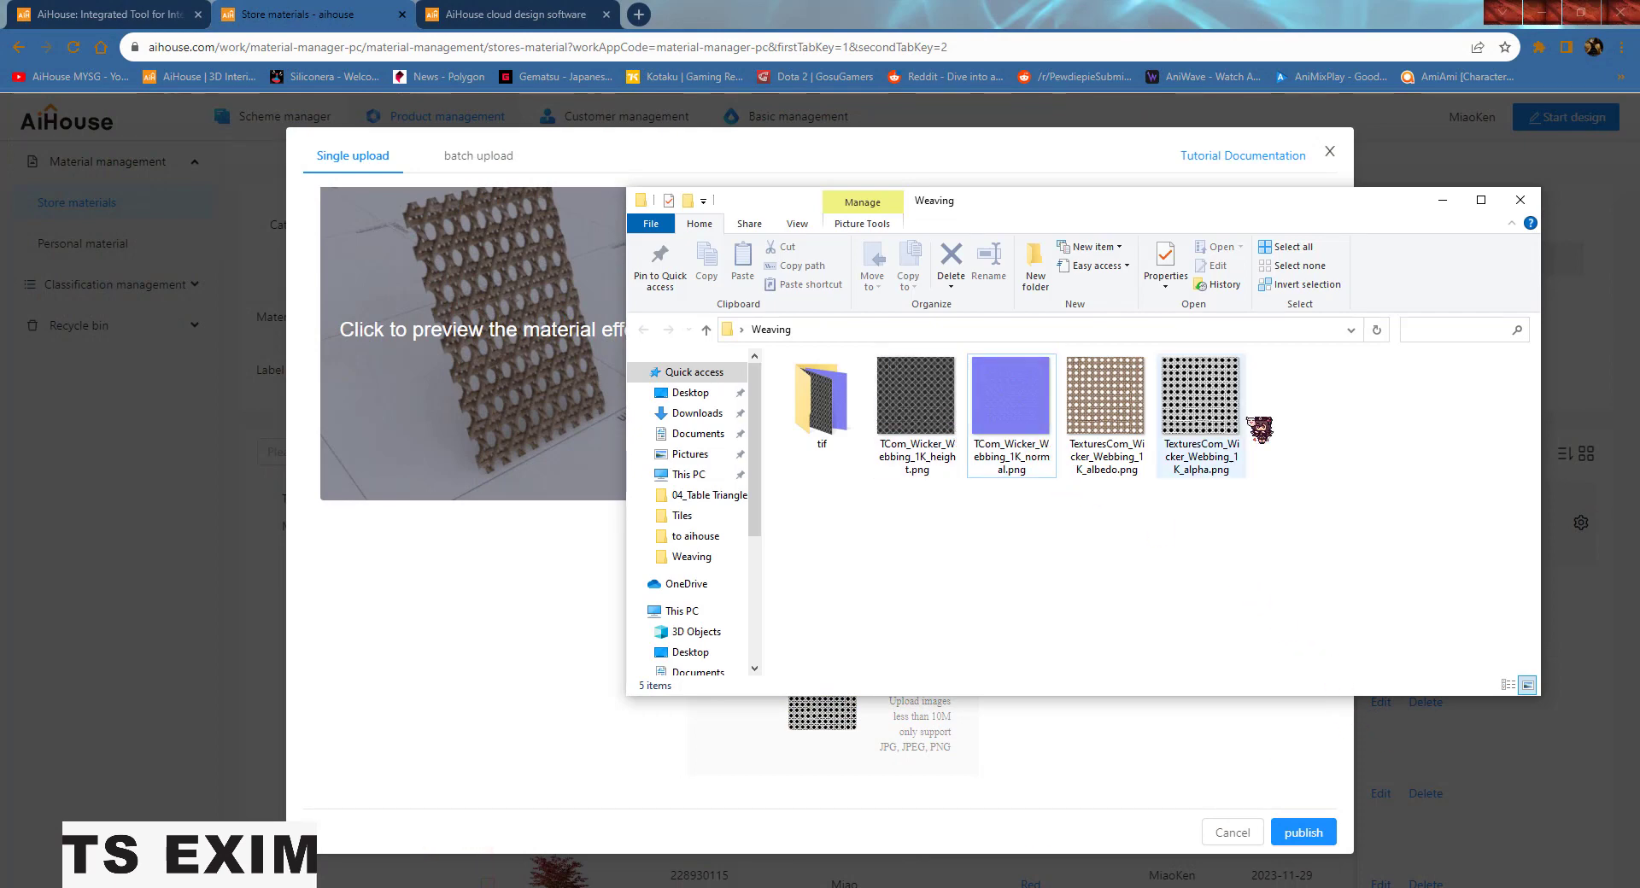
double_click(1110, 433)
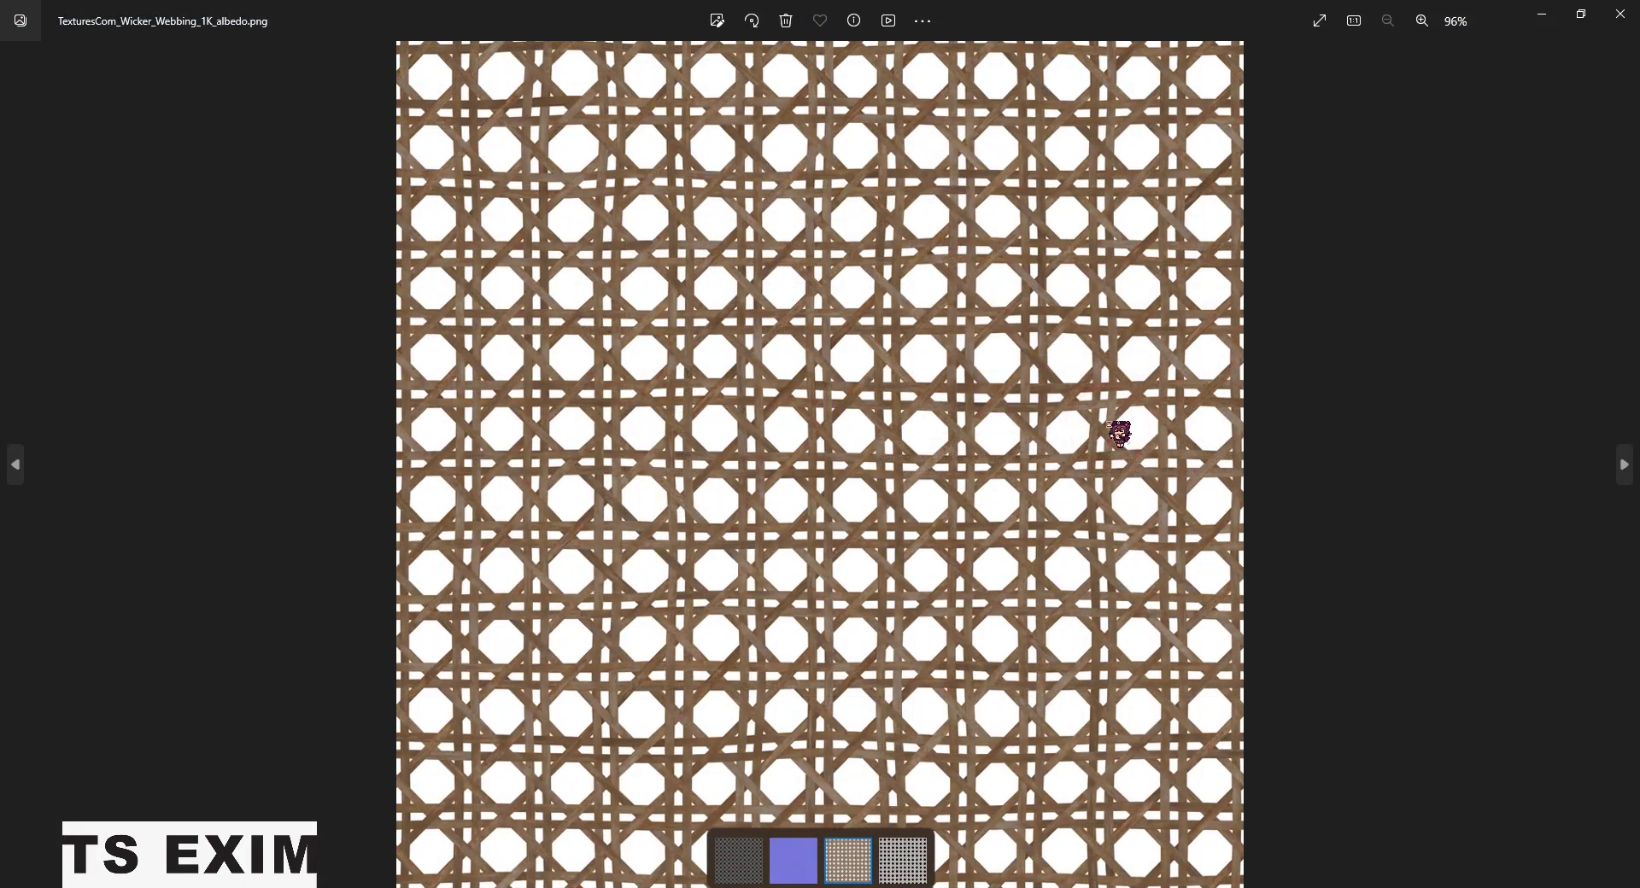
click(1542, 518)
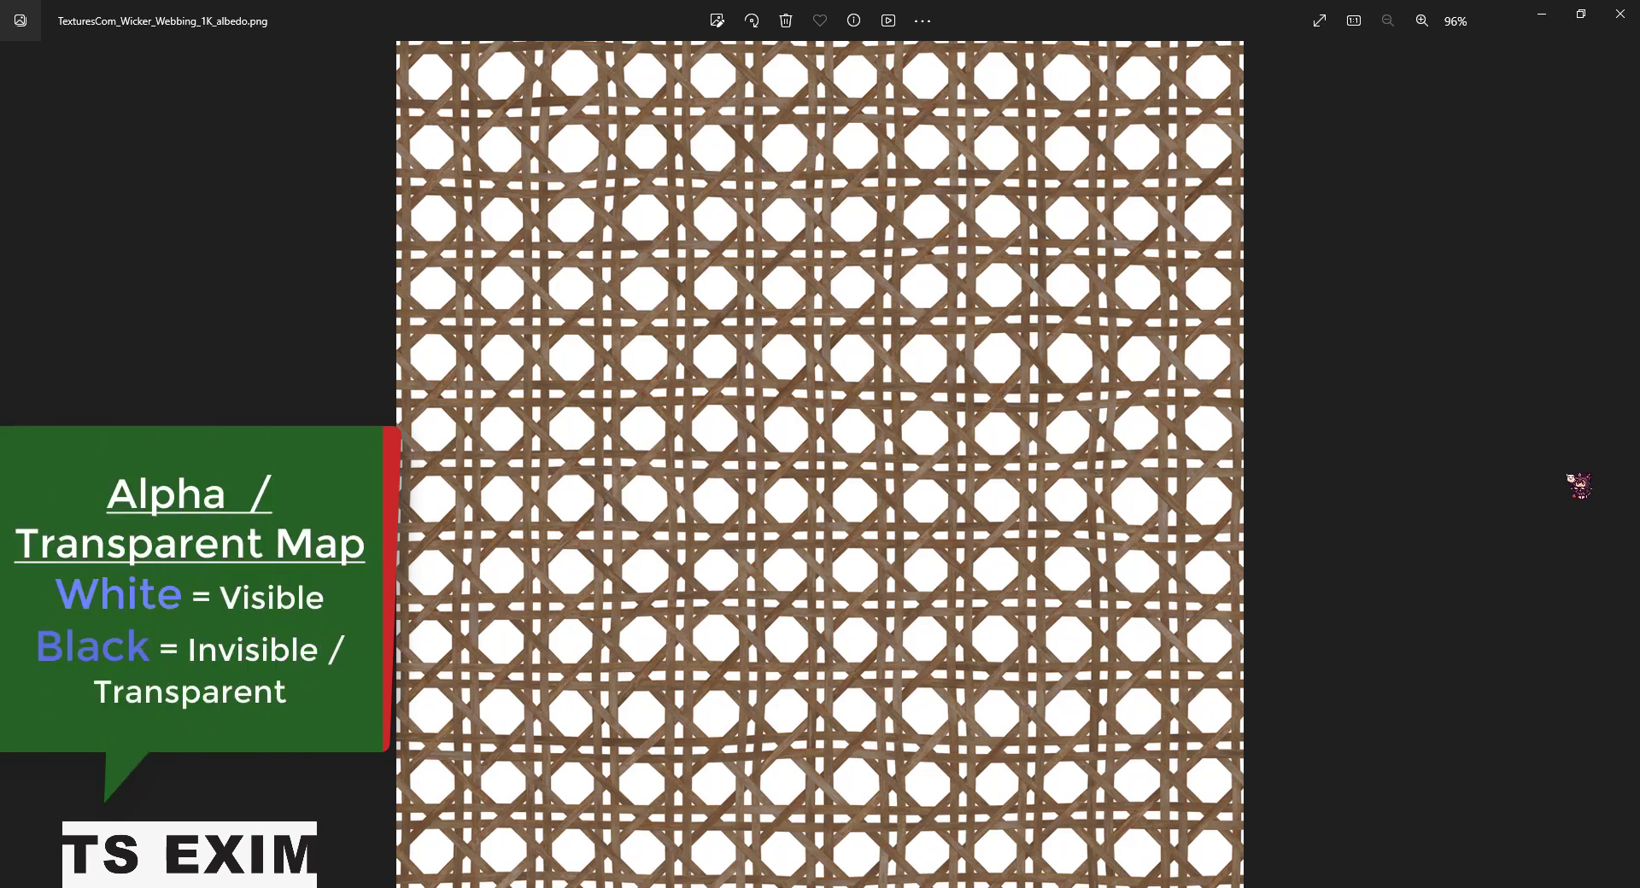
click(1576, 478)
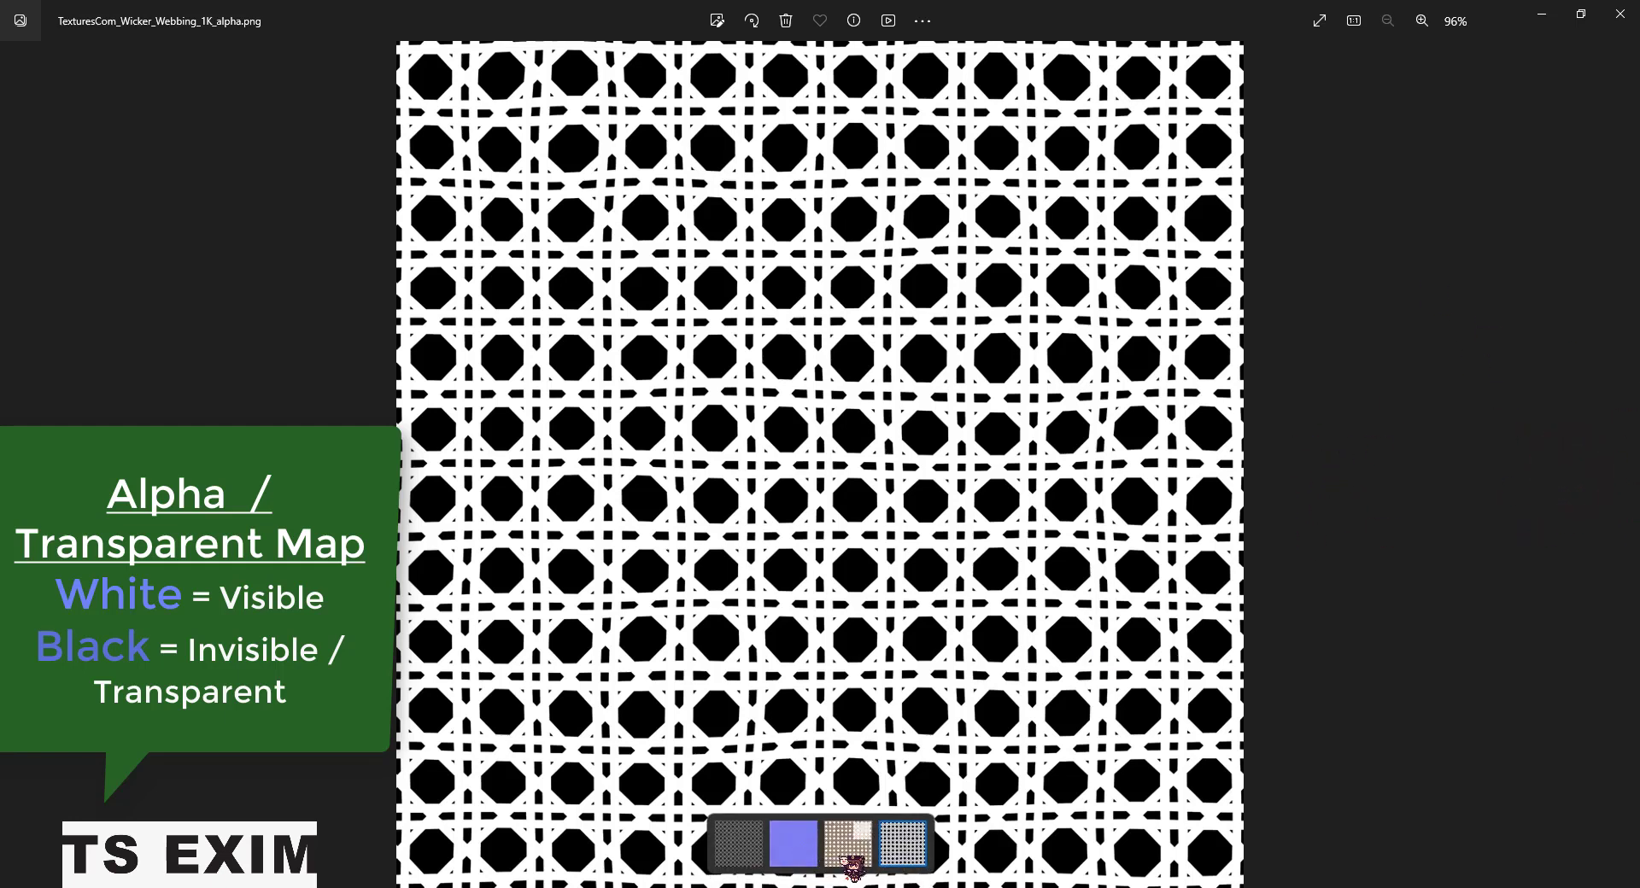
click(740, 857)
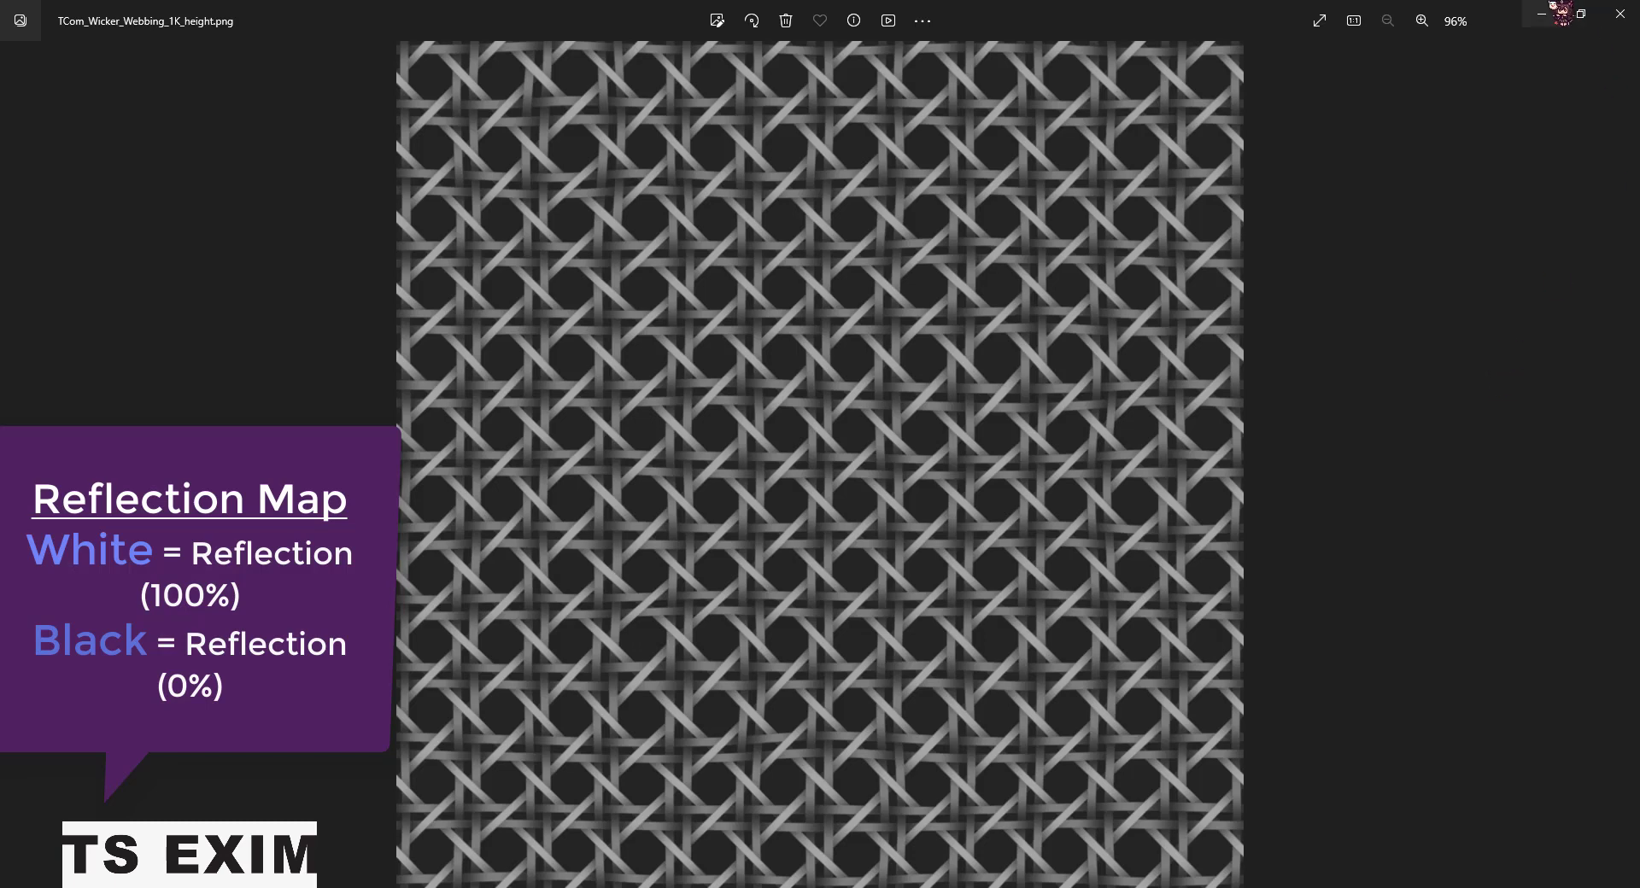
Step: Return to the material upload form, set the render scene to glass and preview the material effect
click(1542, 13)
click(1443, 201)
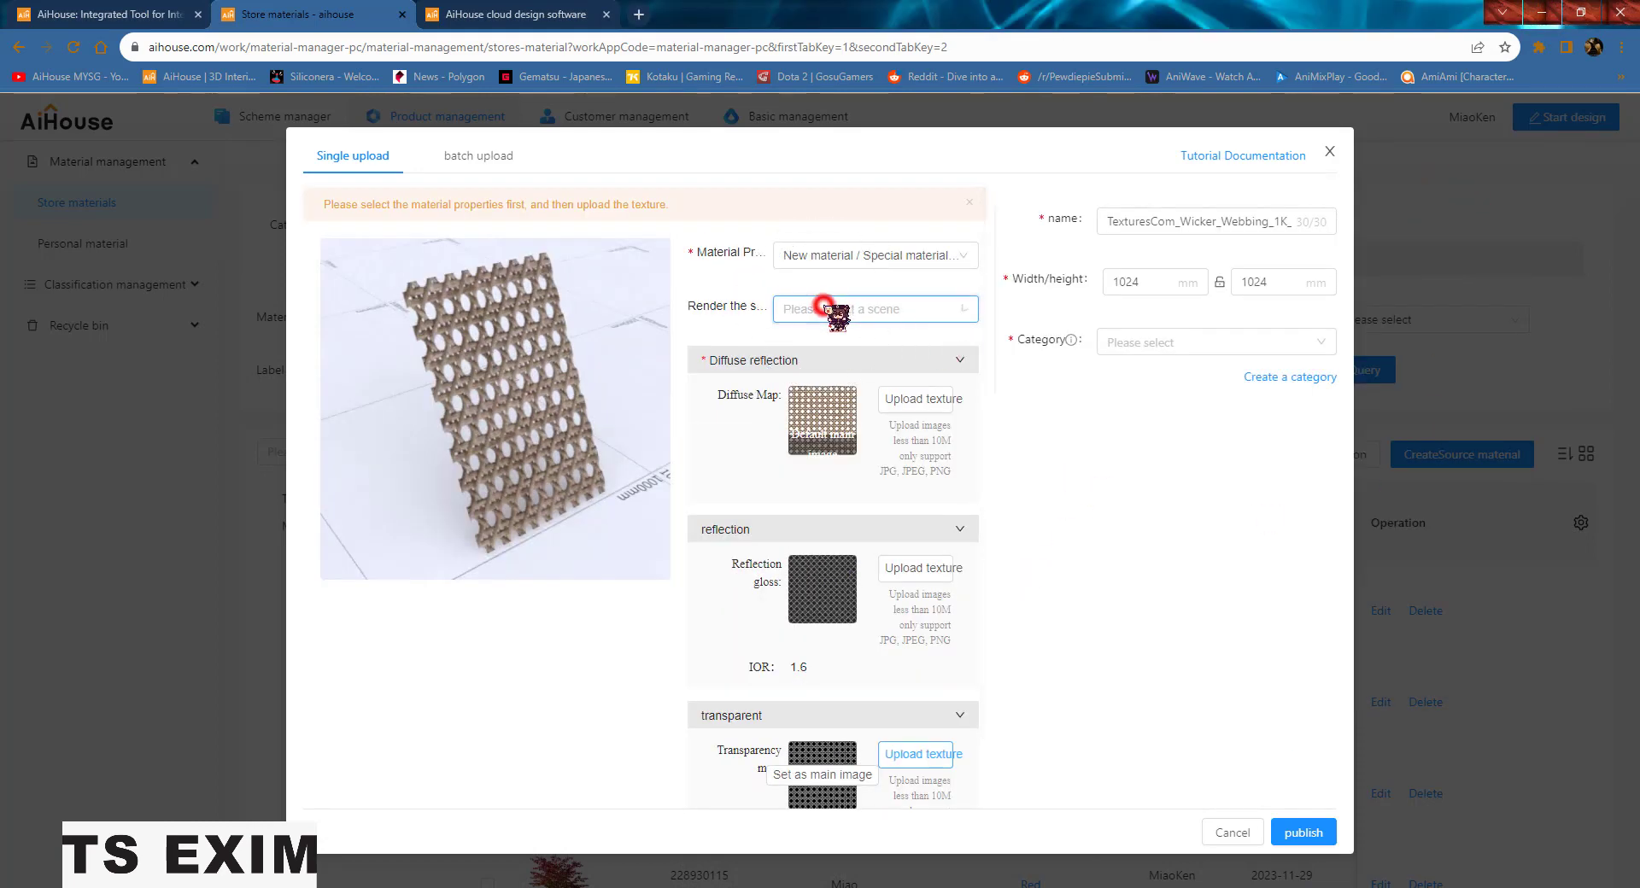
click(834, 311)
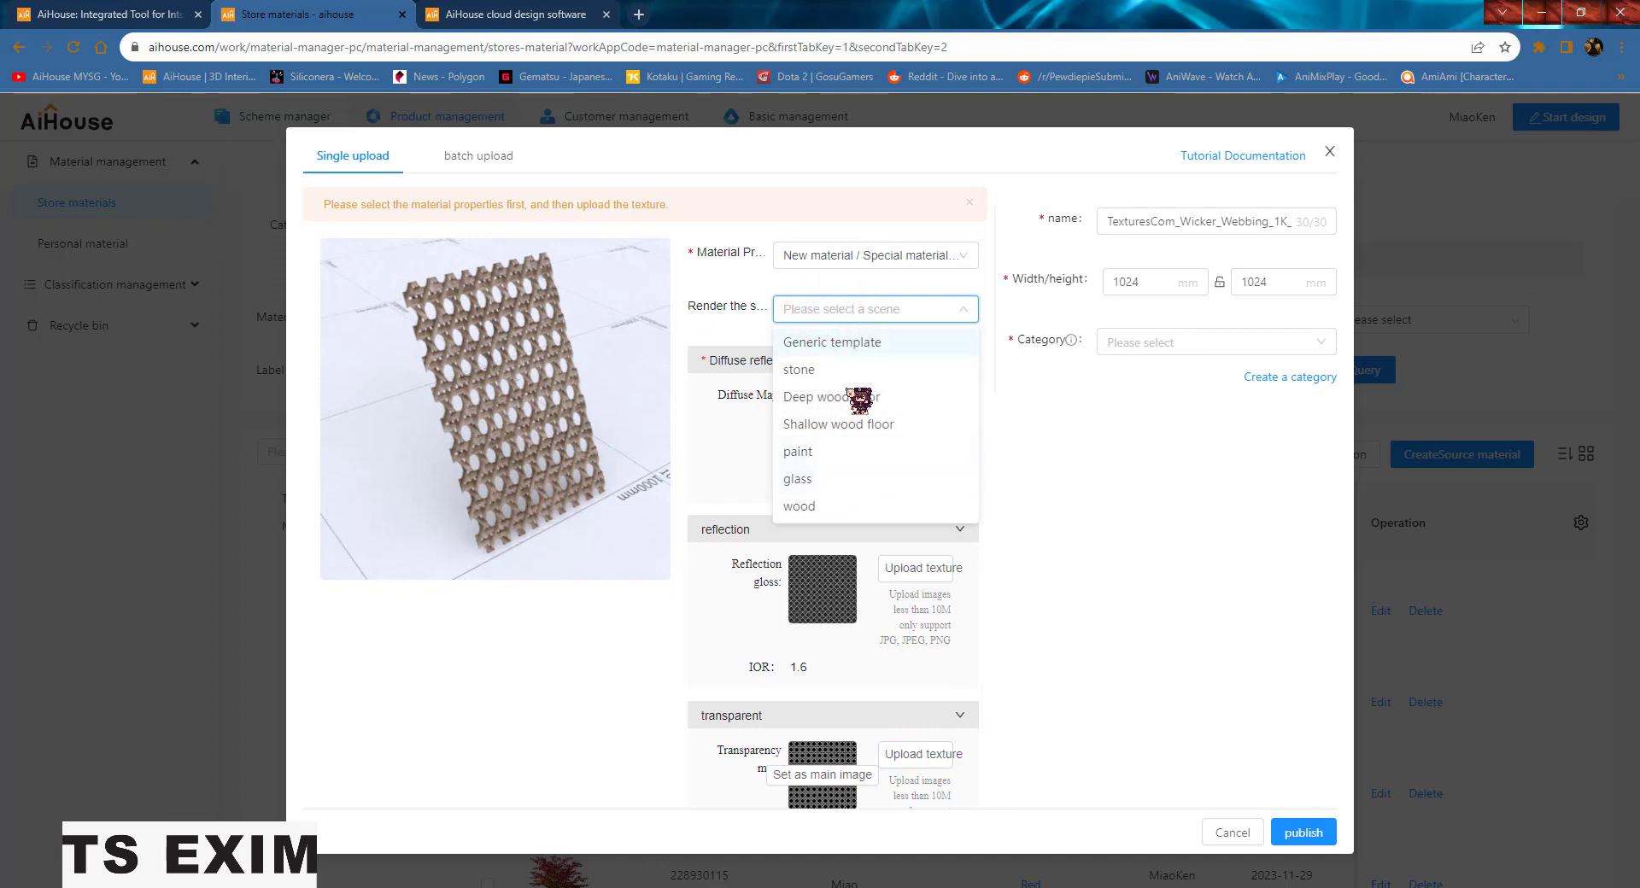
click(847, 479)
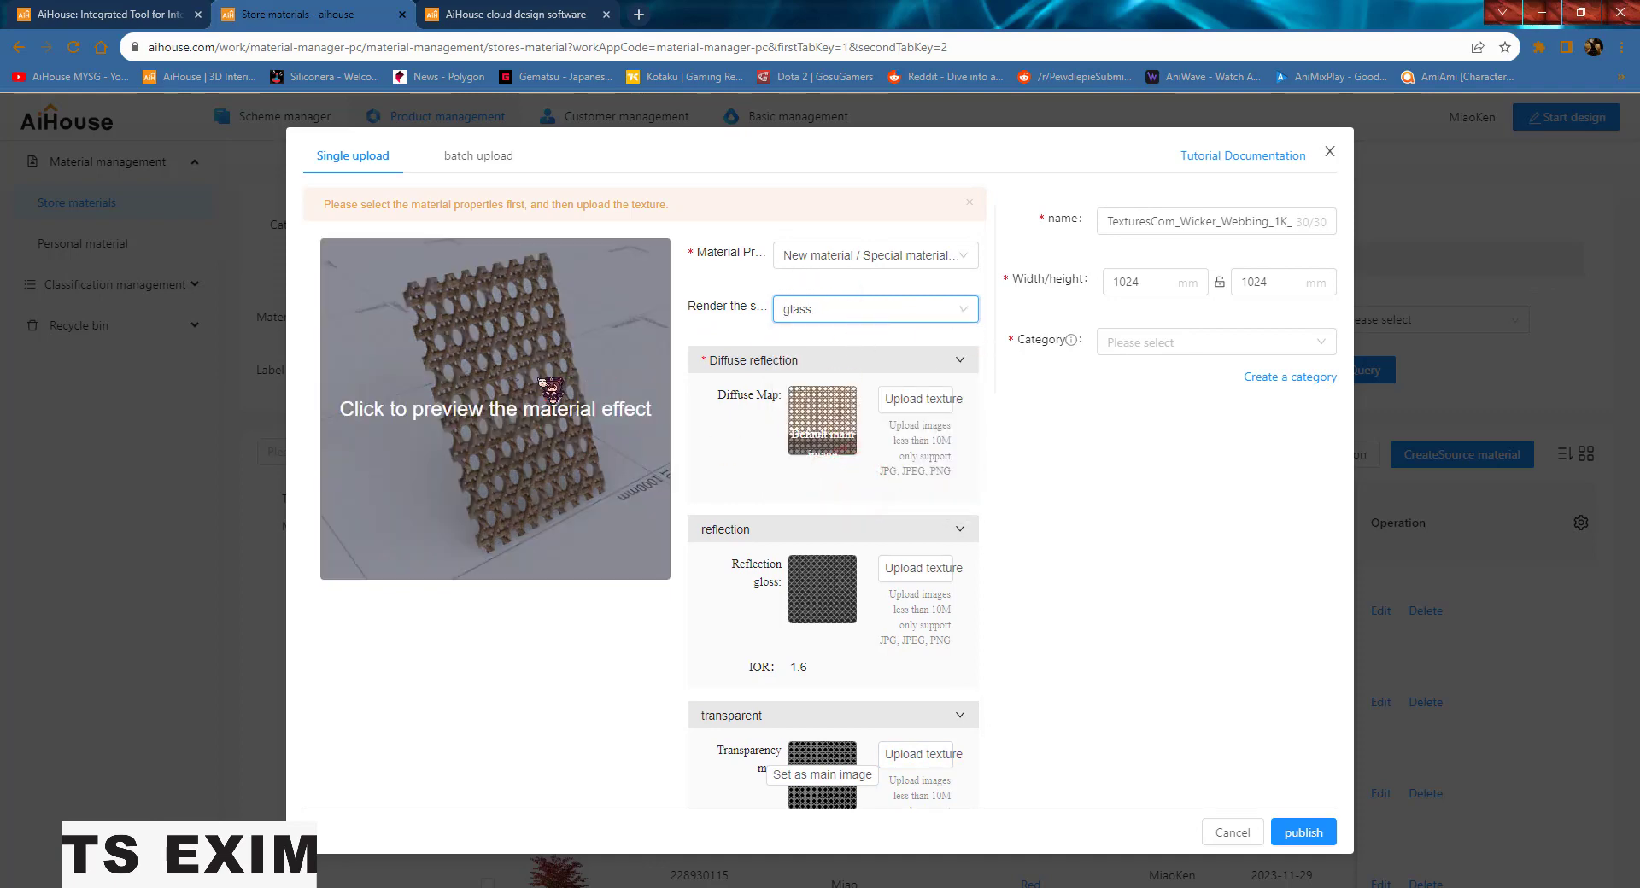
click(508, 427)
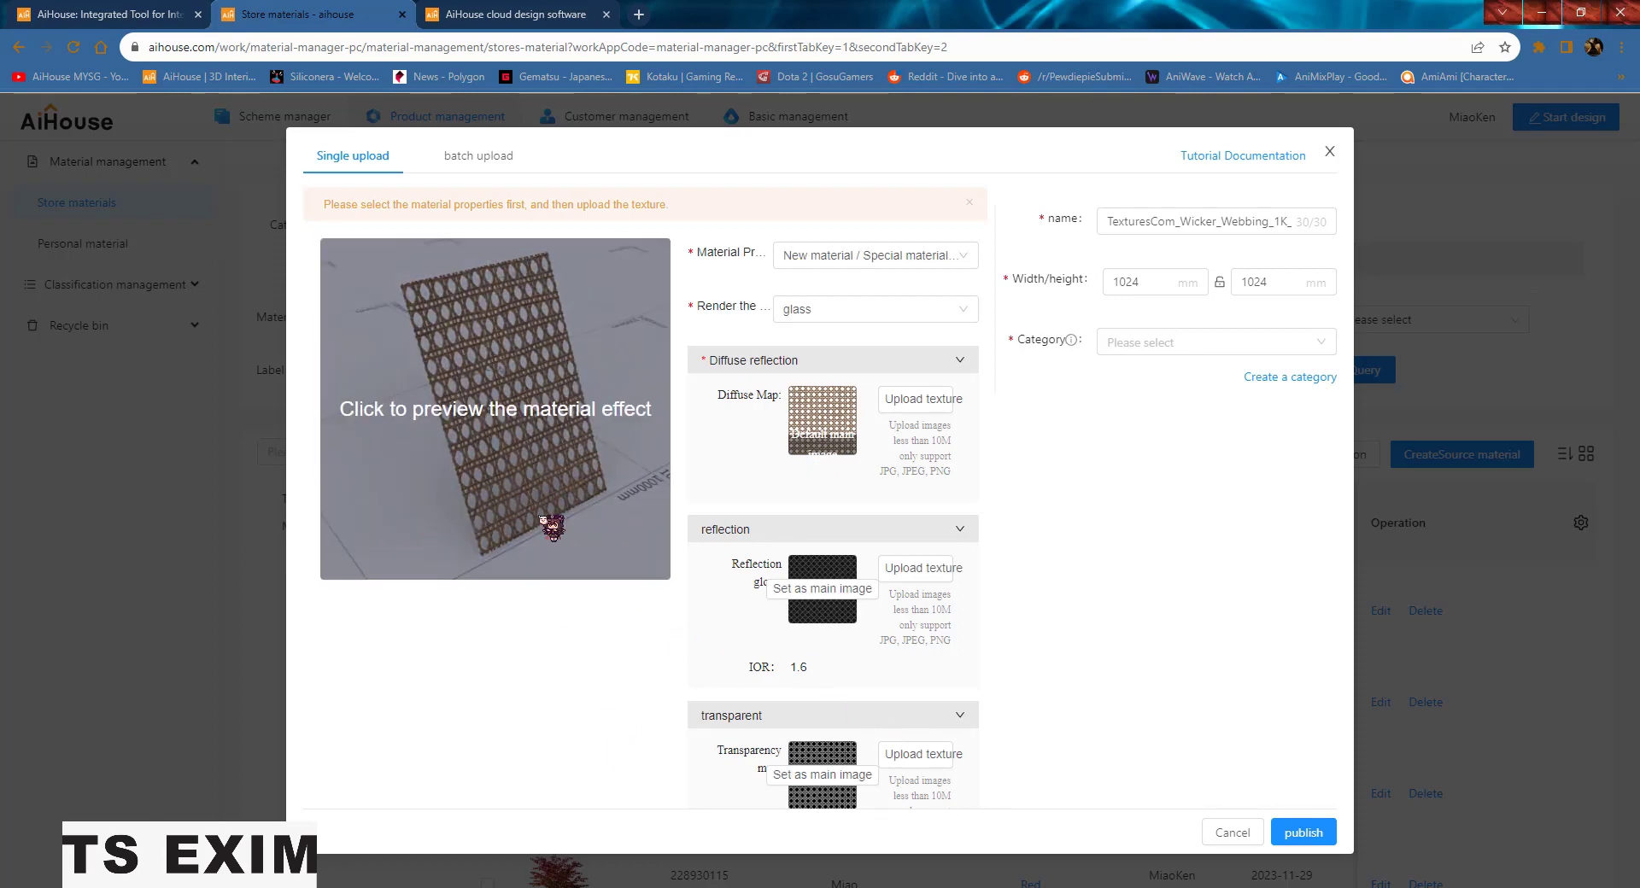
Step: Name the material WEAVING and assign it to the Miao category
click(1142, 220)
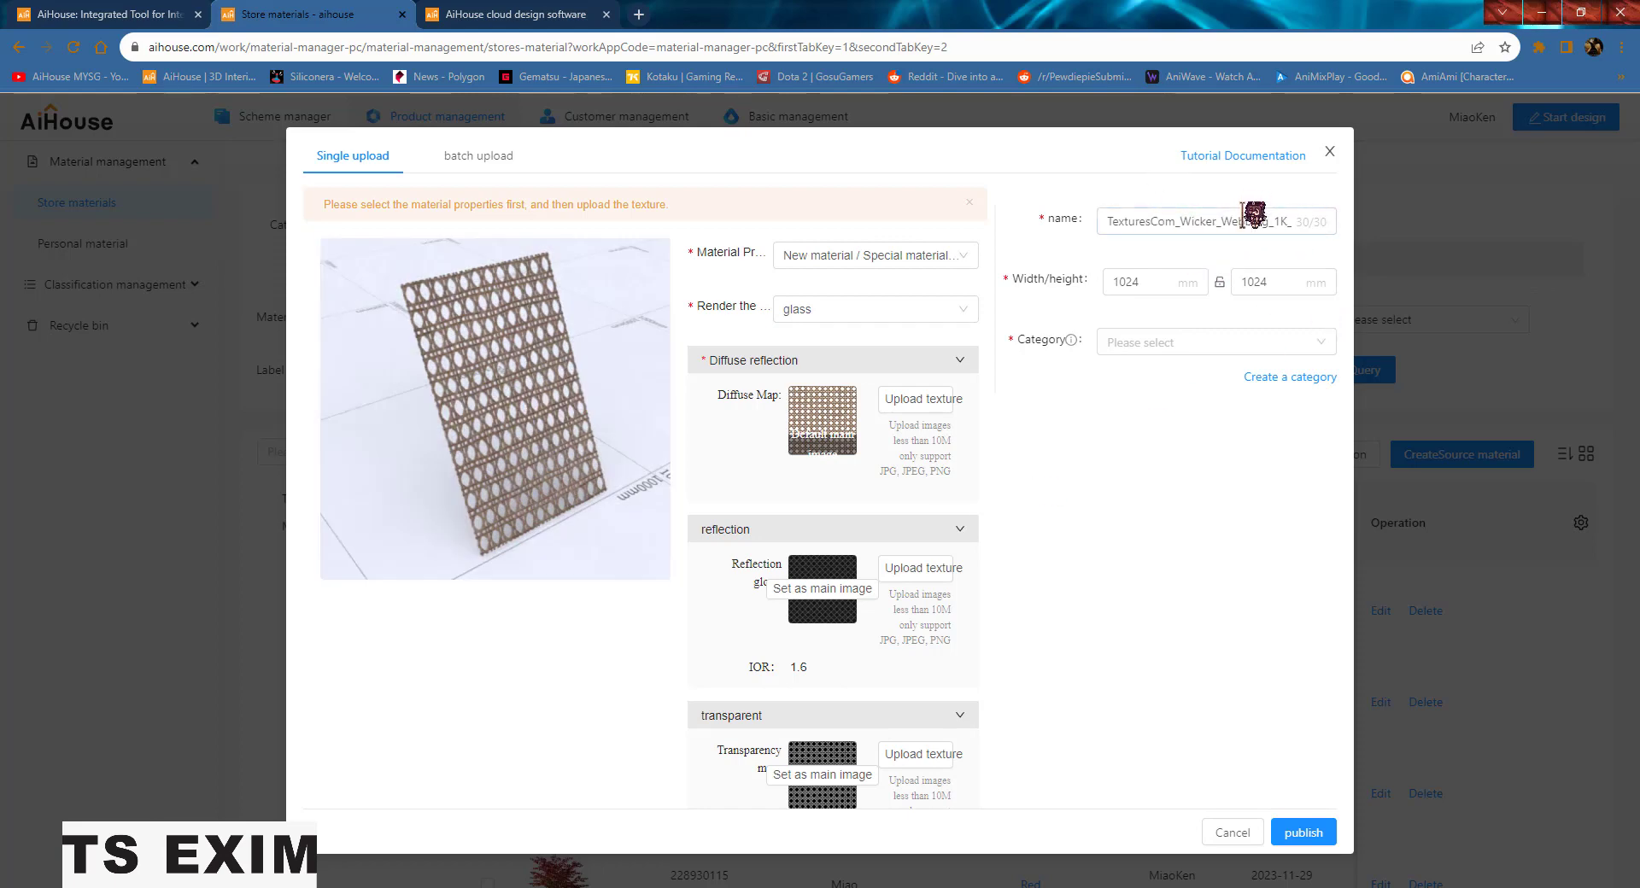
double_click(1168, 220)
text(WEAVING)
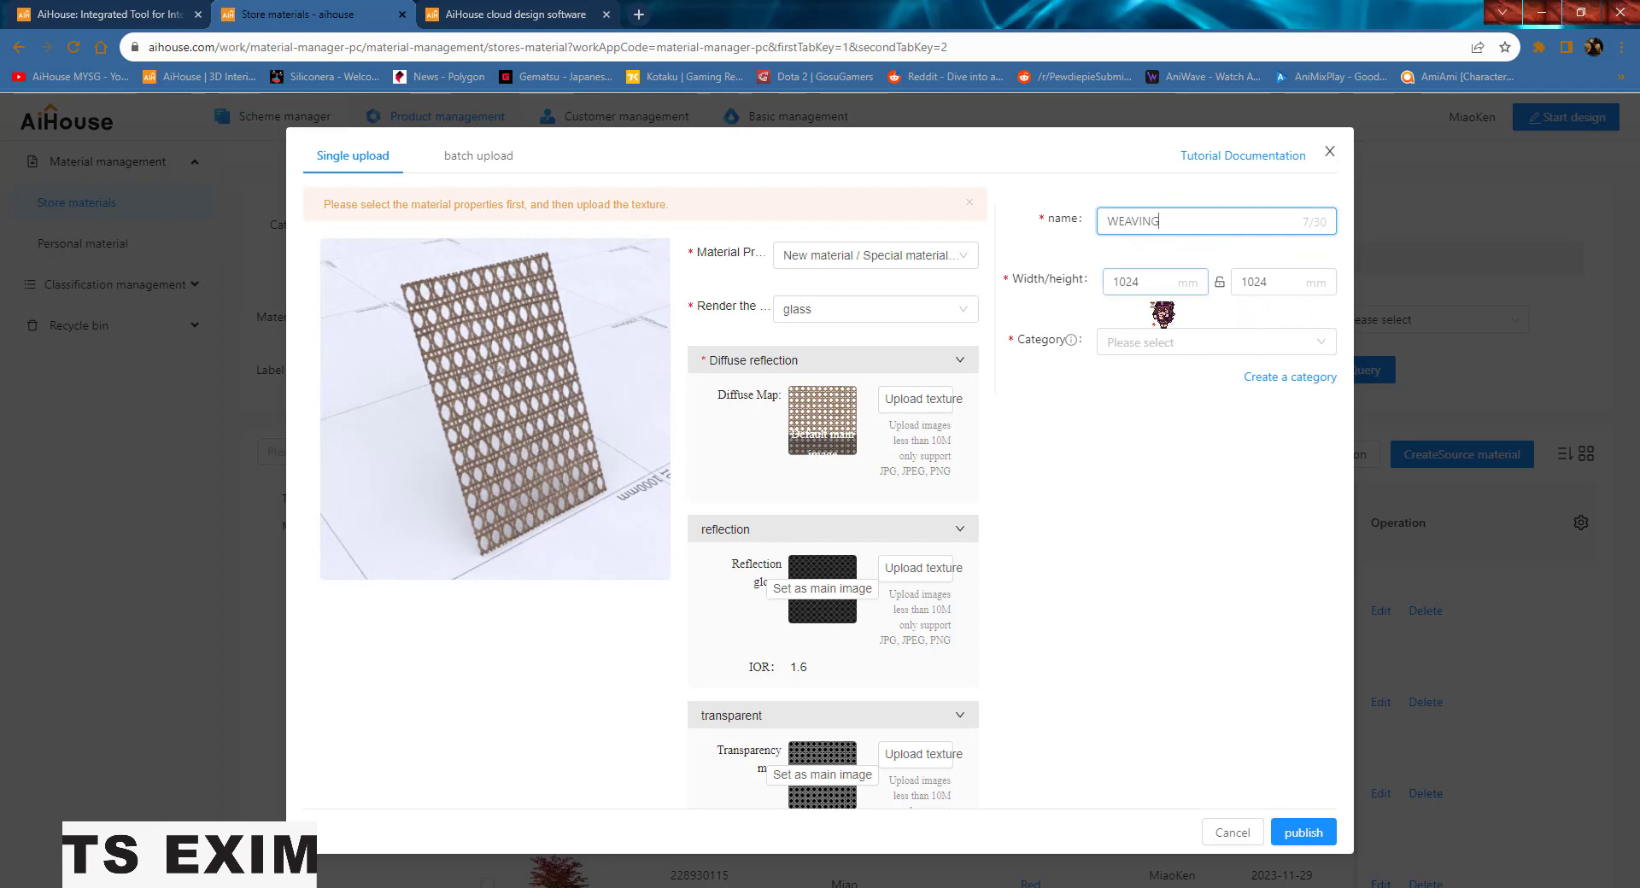
click(1232, 341)
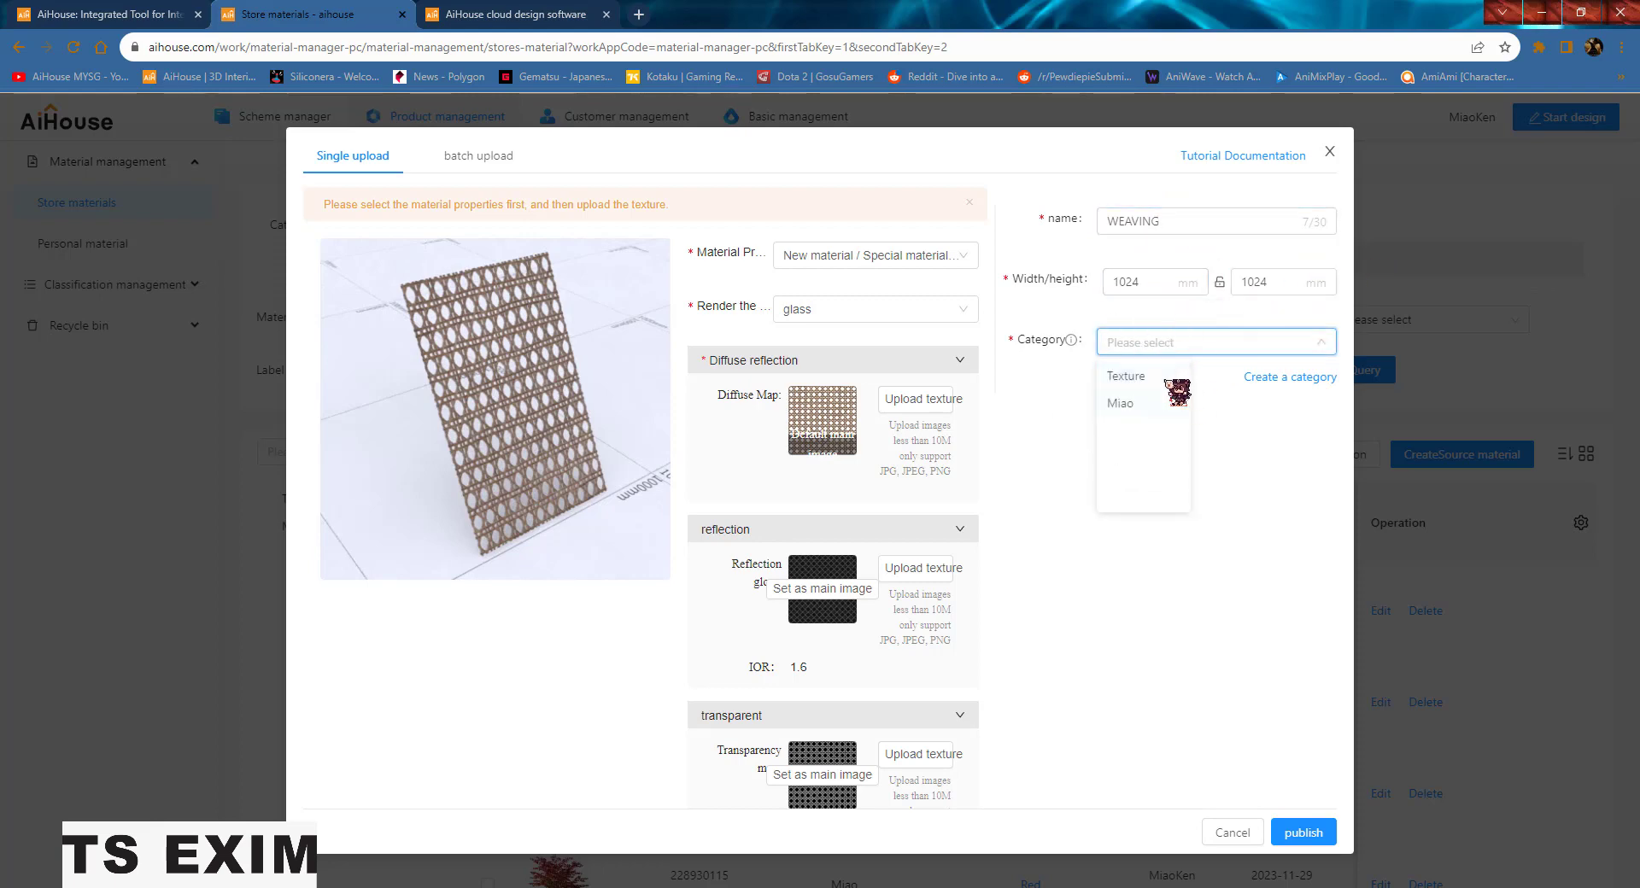
click(1132, 402)
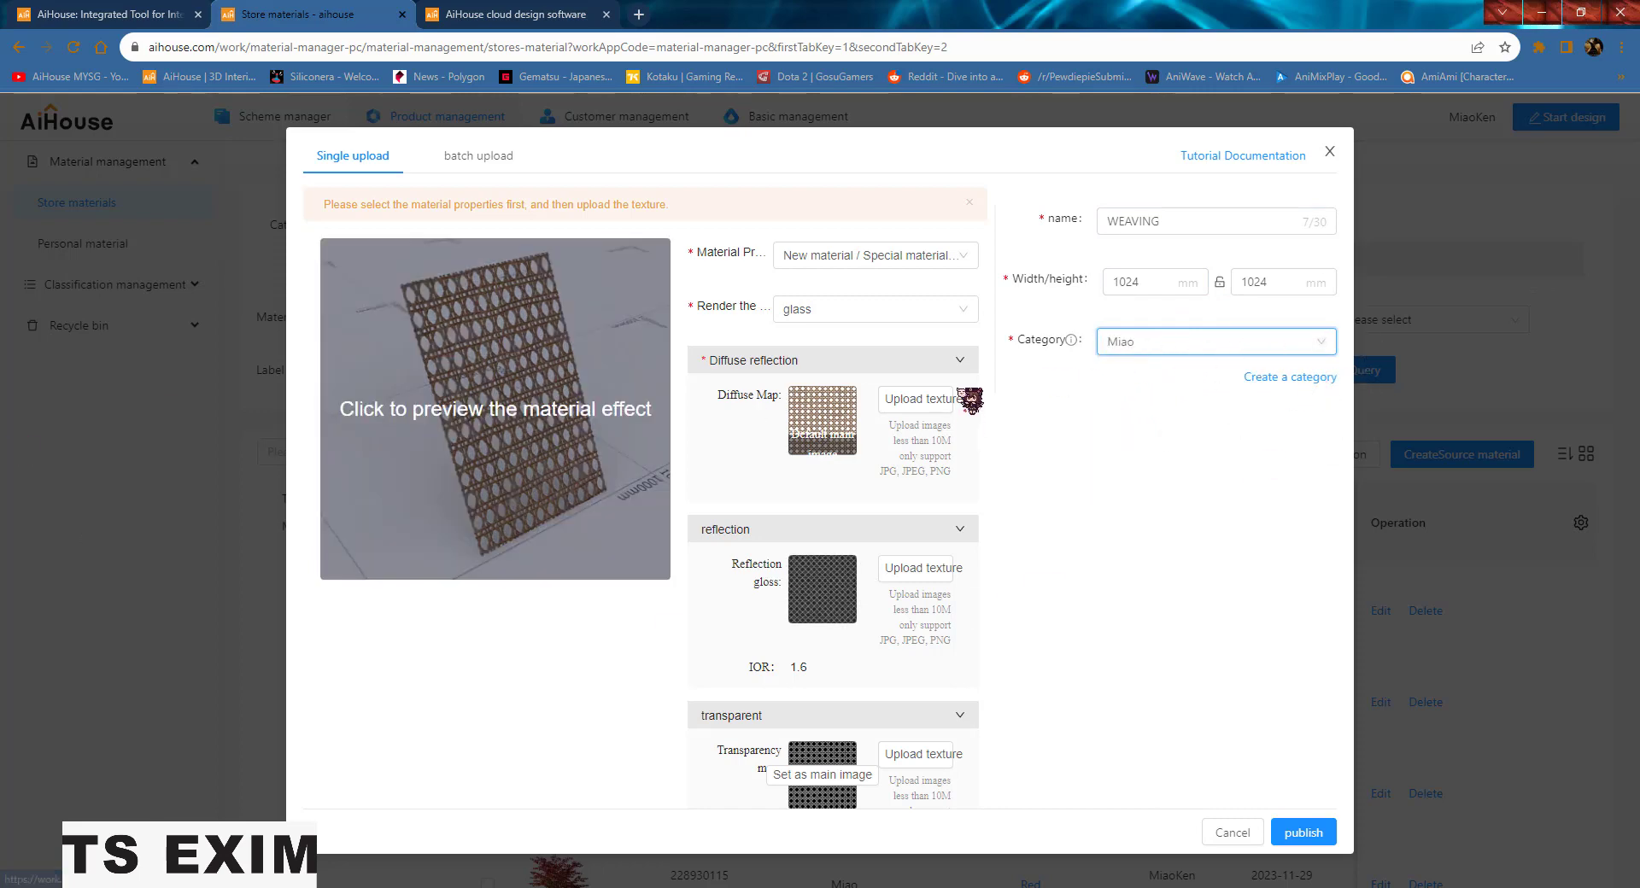
Step: Publish the WEAVING material and close the upload form to return to the store materials list
click(1304, 835)
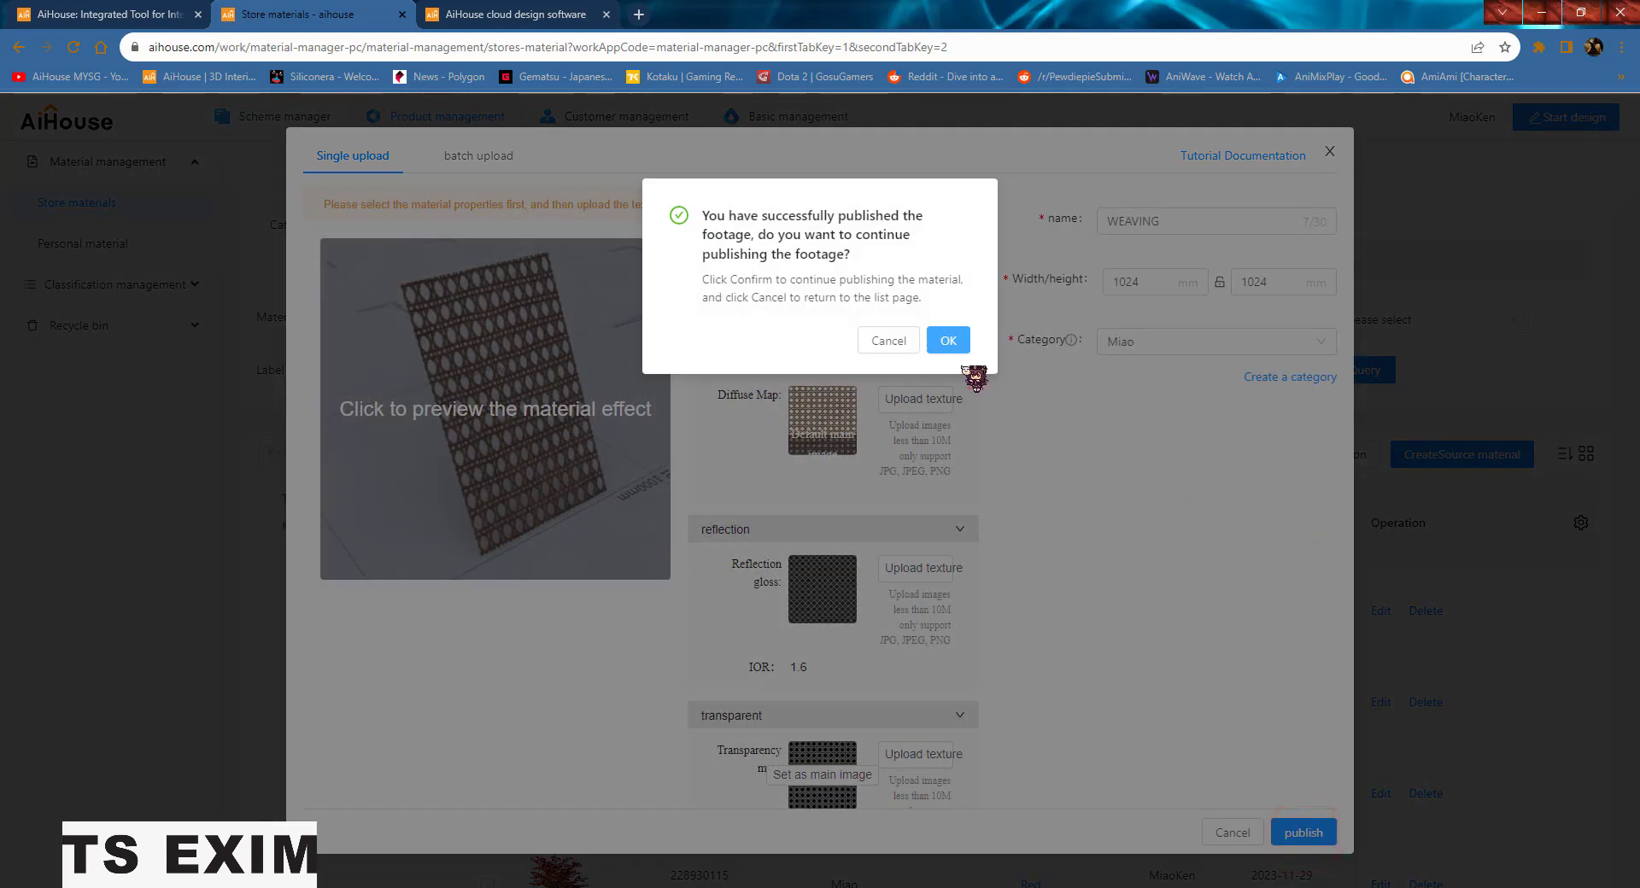
click(948, 342)
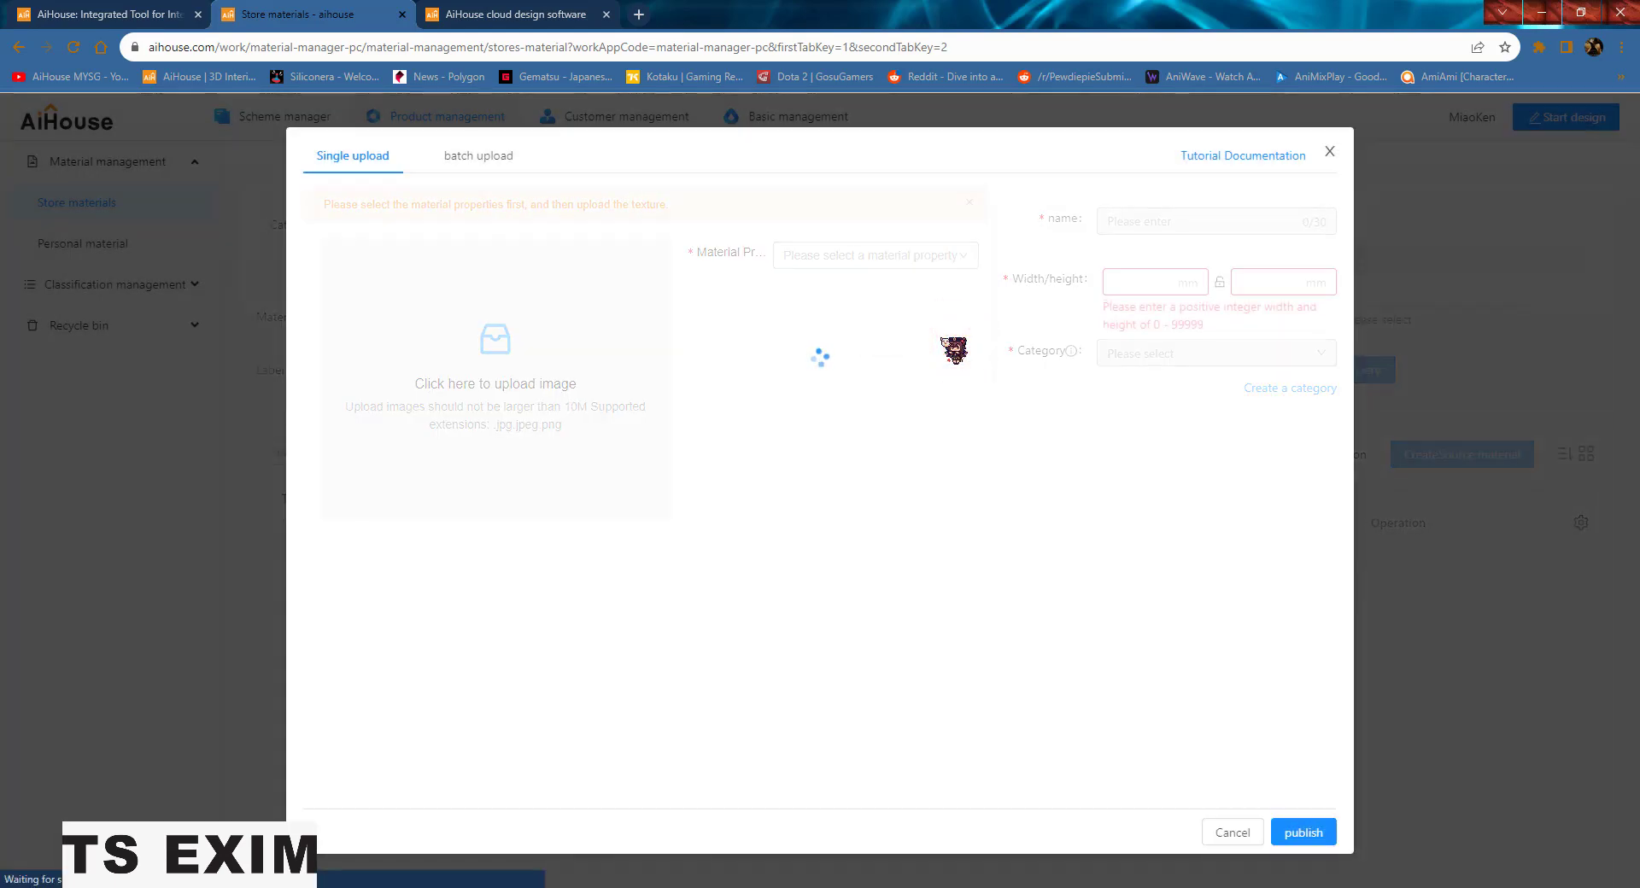
click(1330, 151)
click(1137, 202)
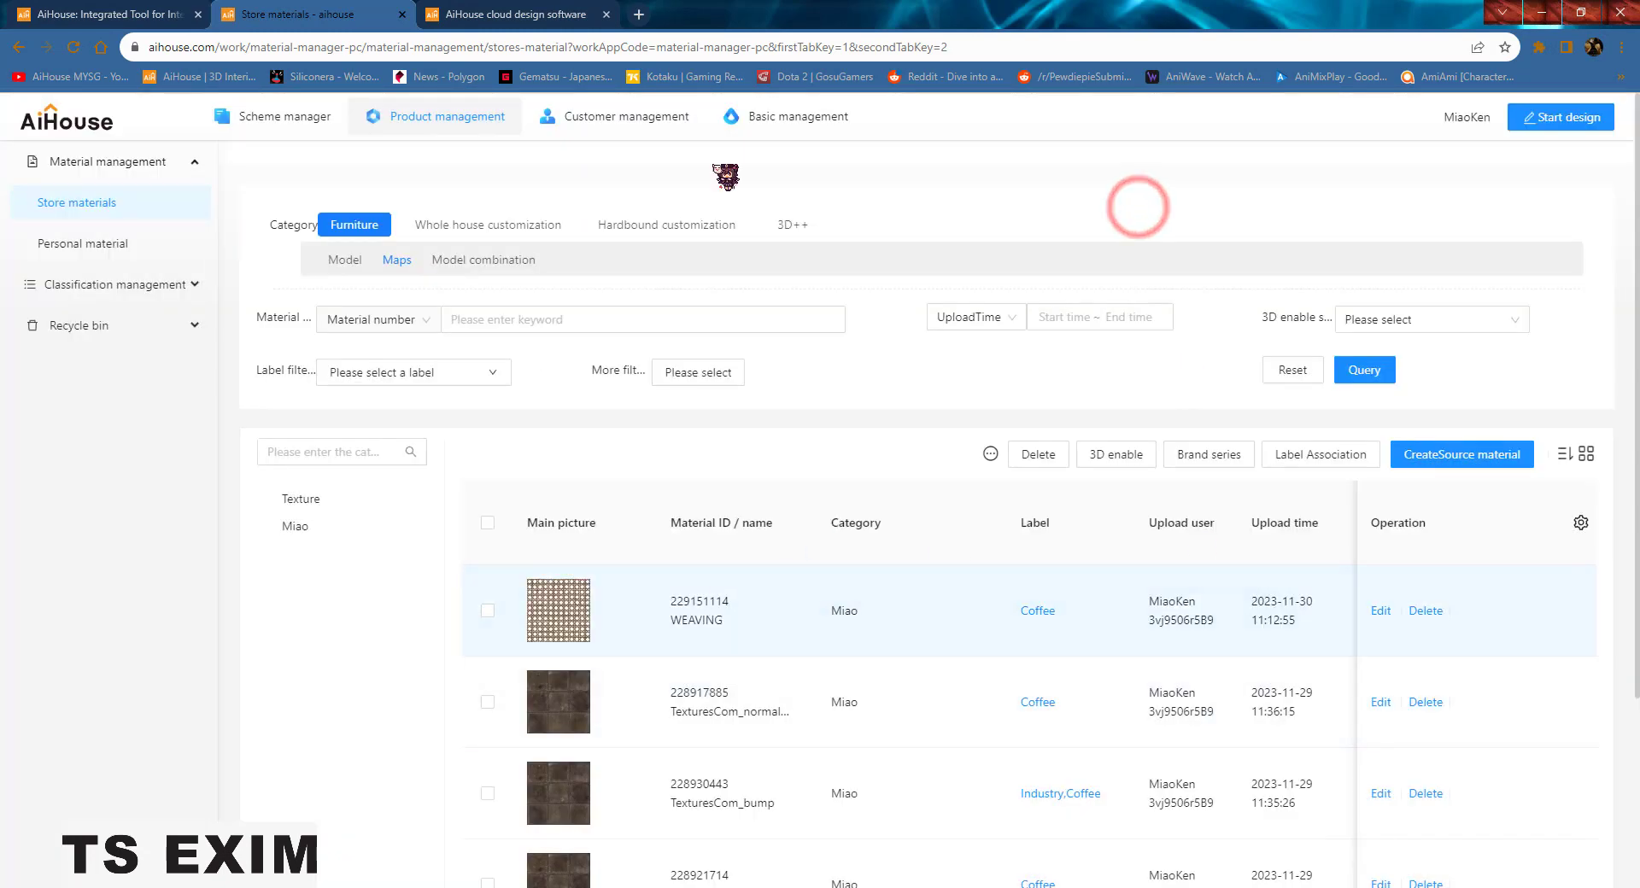
Step: Switch to the AiHouse cloud design software scene and enter Free Modeling mode
click(553, 10)
click(716, 476)
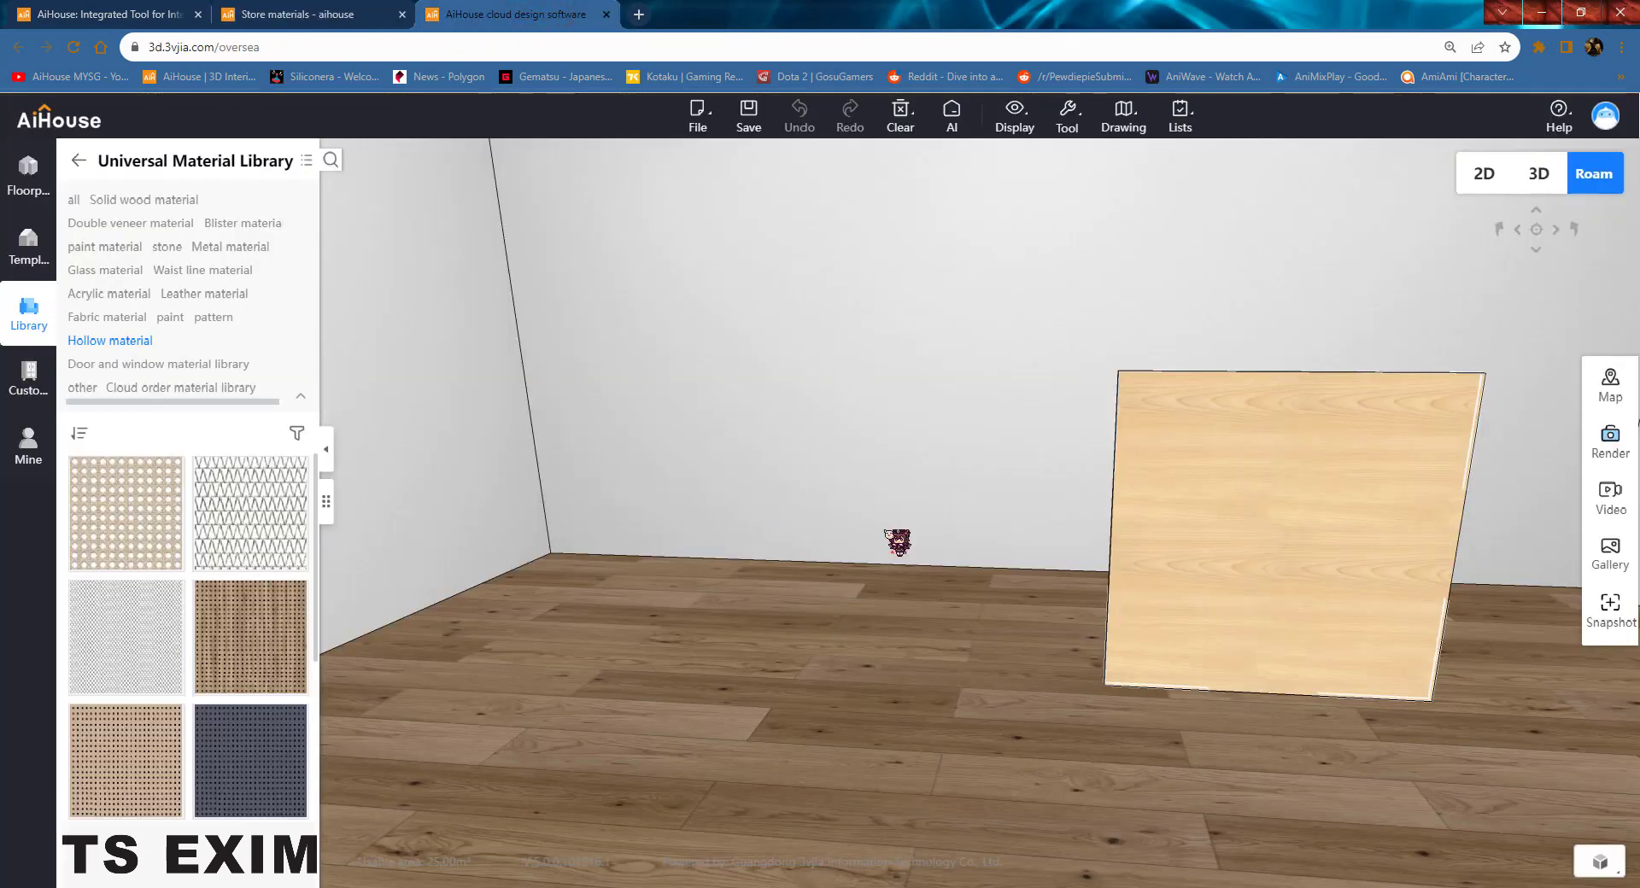
mouse_move(1193, 613)
mouse_down()
mouse_move(1214, 598)
mouse_move(1200, 608)
mouse_up()
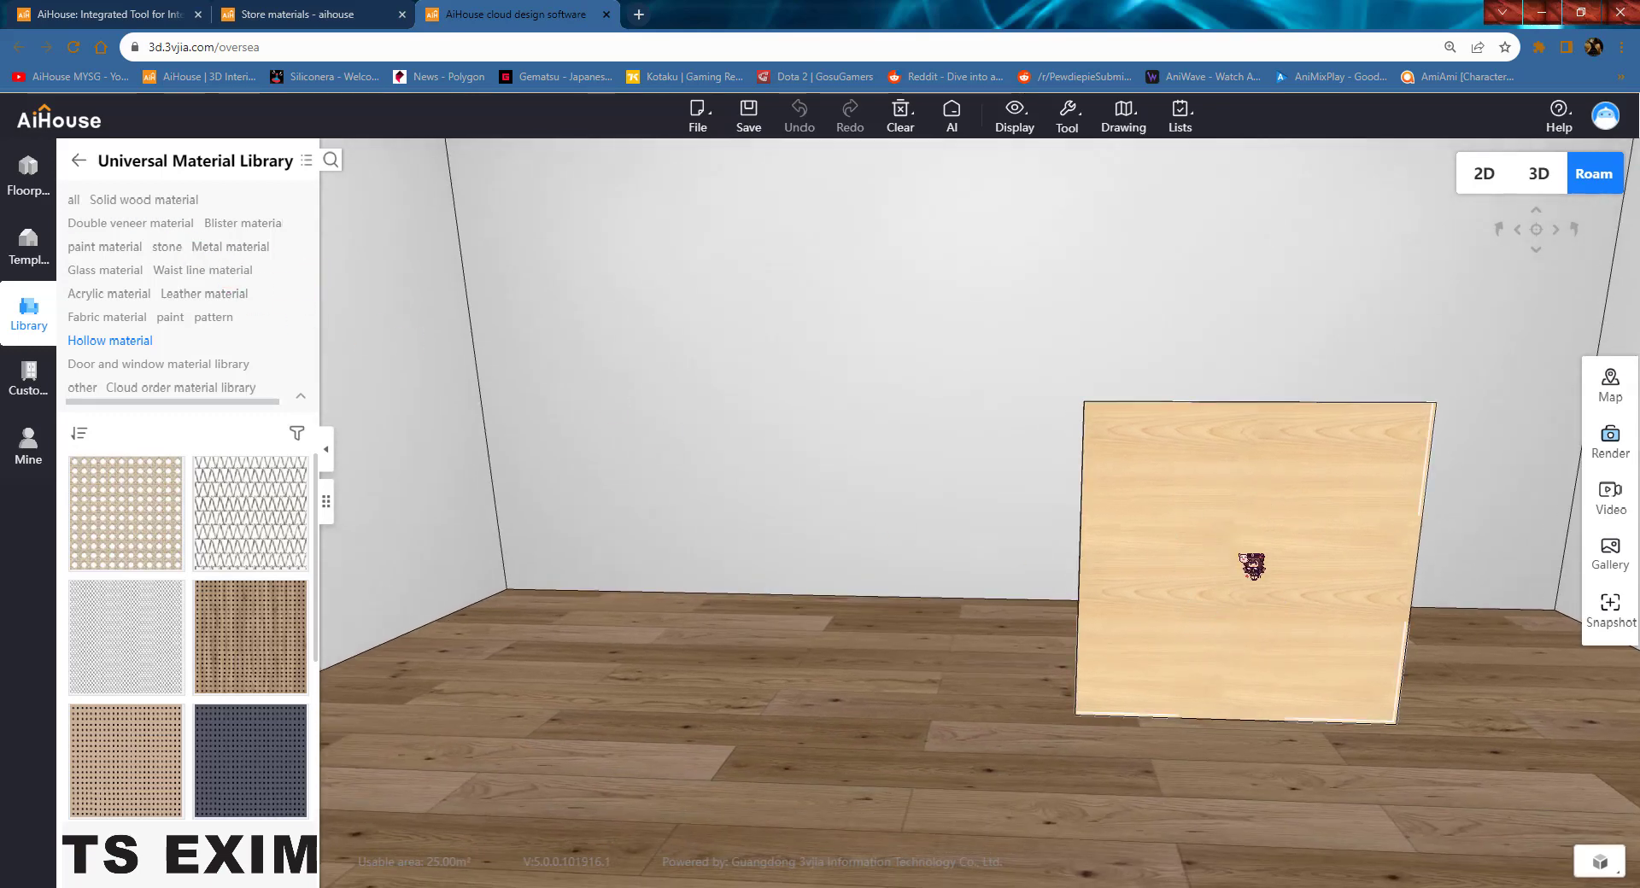
click(29, 170)
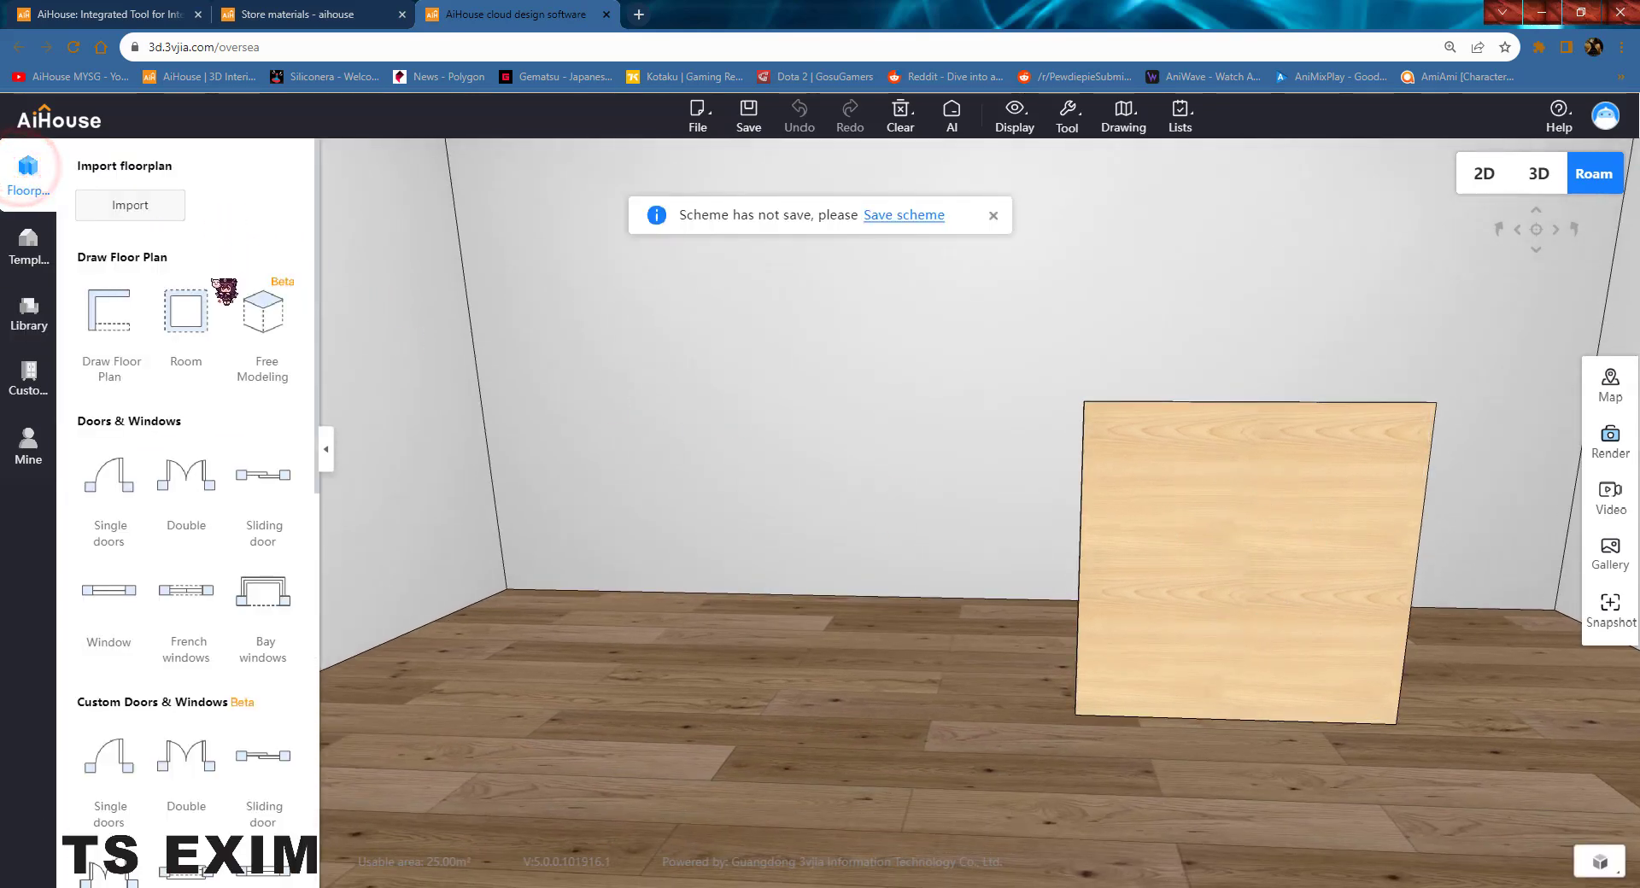
click(267, 308)
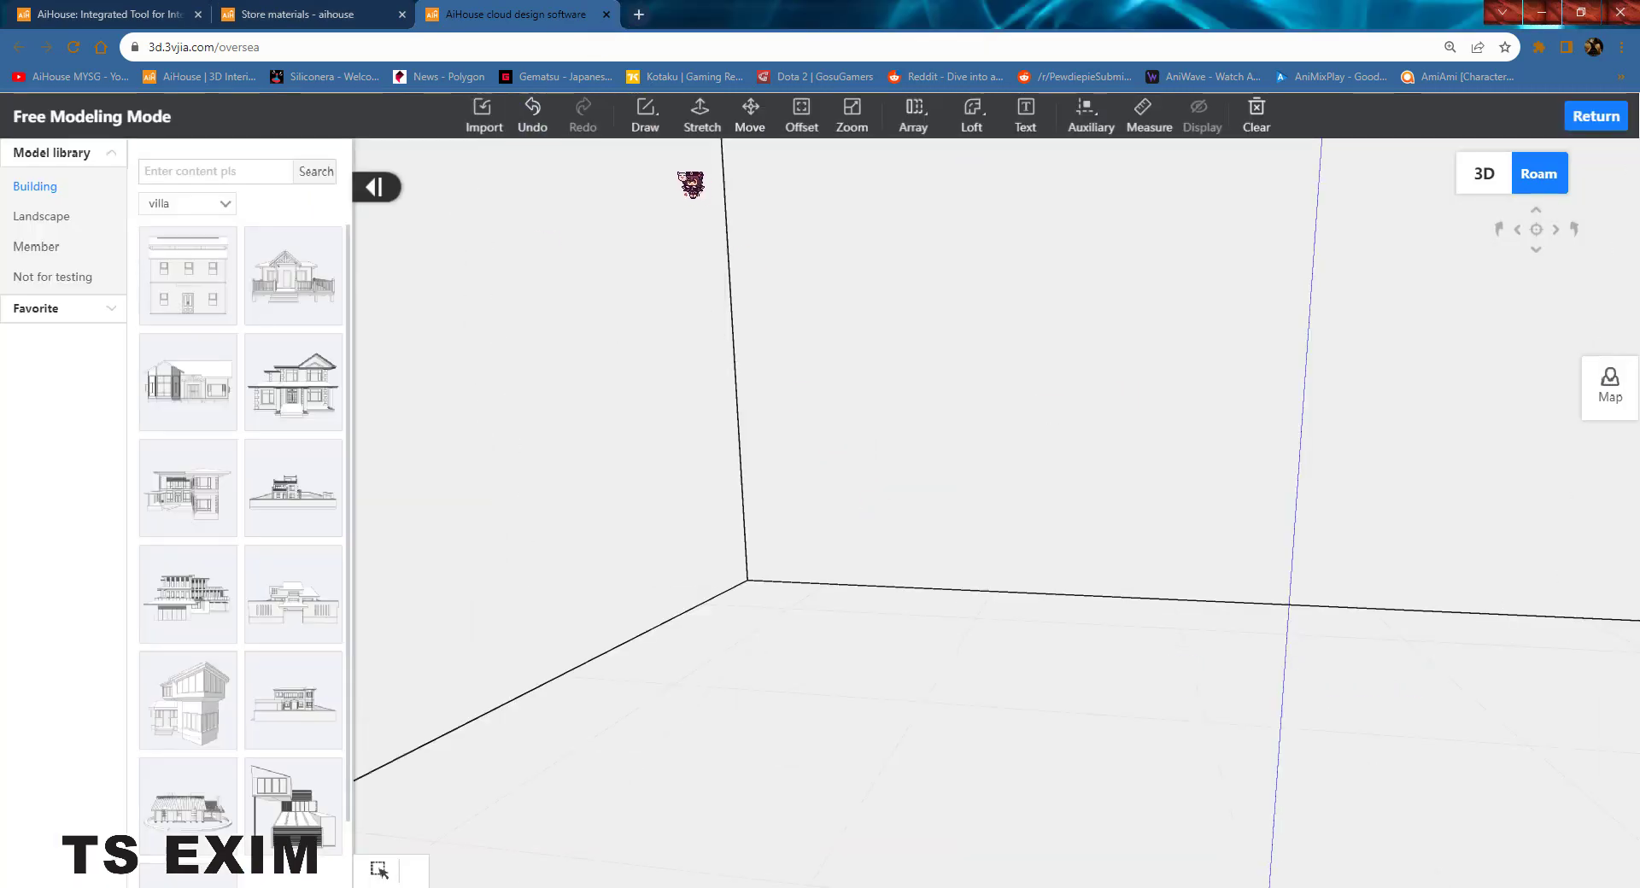
Step: Draw a 1000 by 1000 rectangle on the wall, starting from the room's bottom corner
mouse_move(645, 116)
click(659, 197)
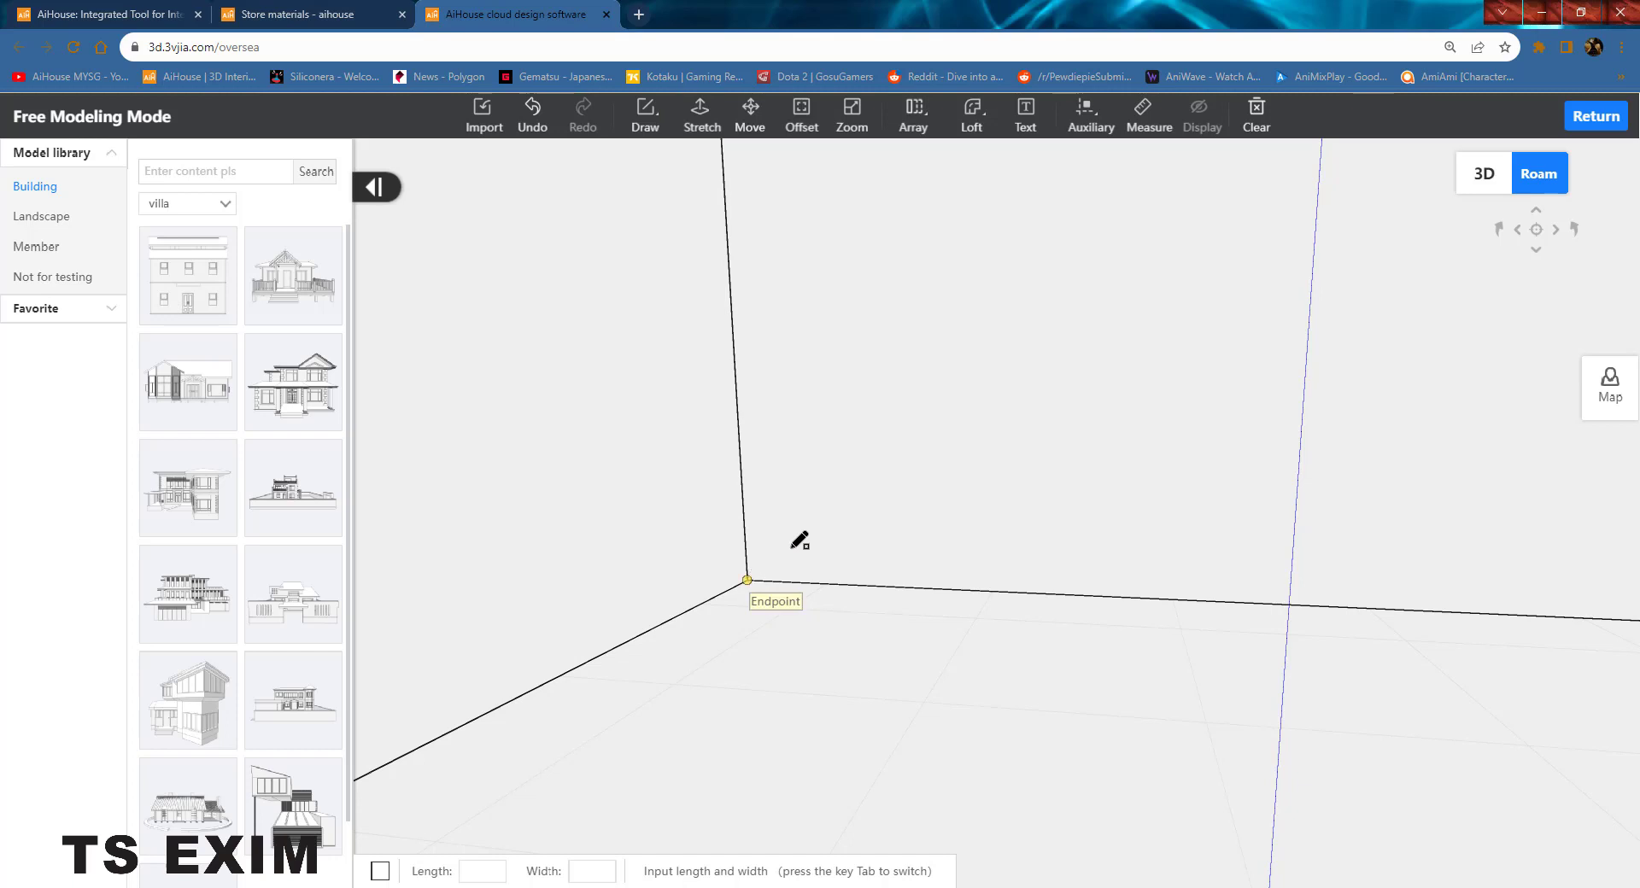
click(747, 580)
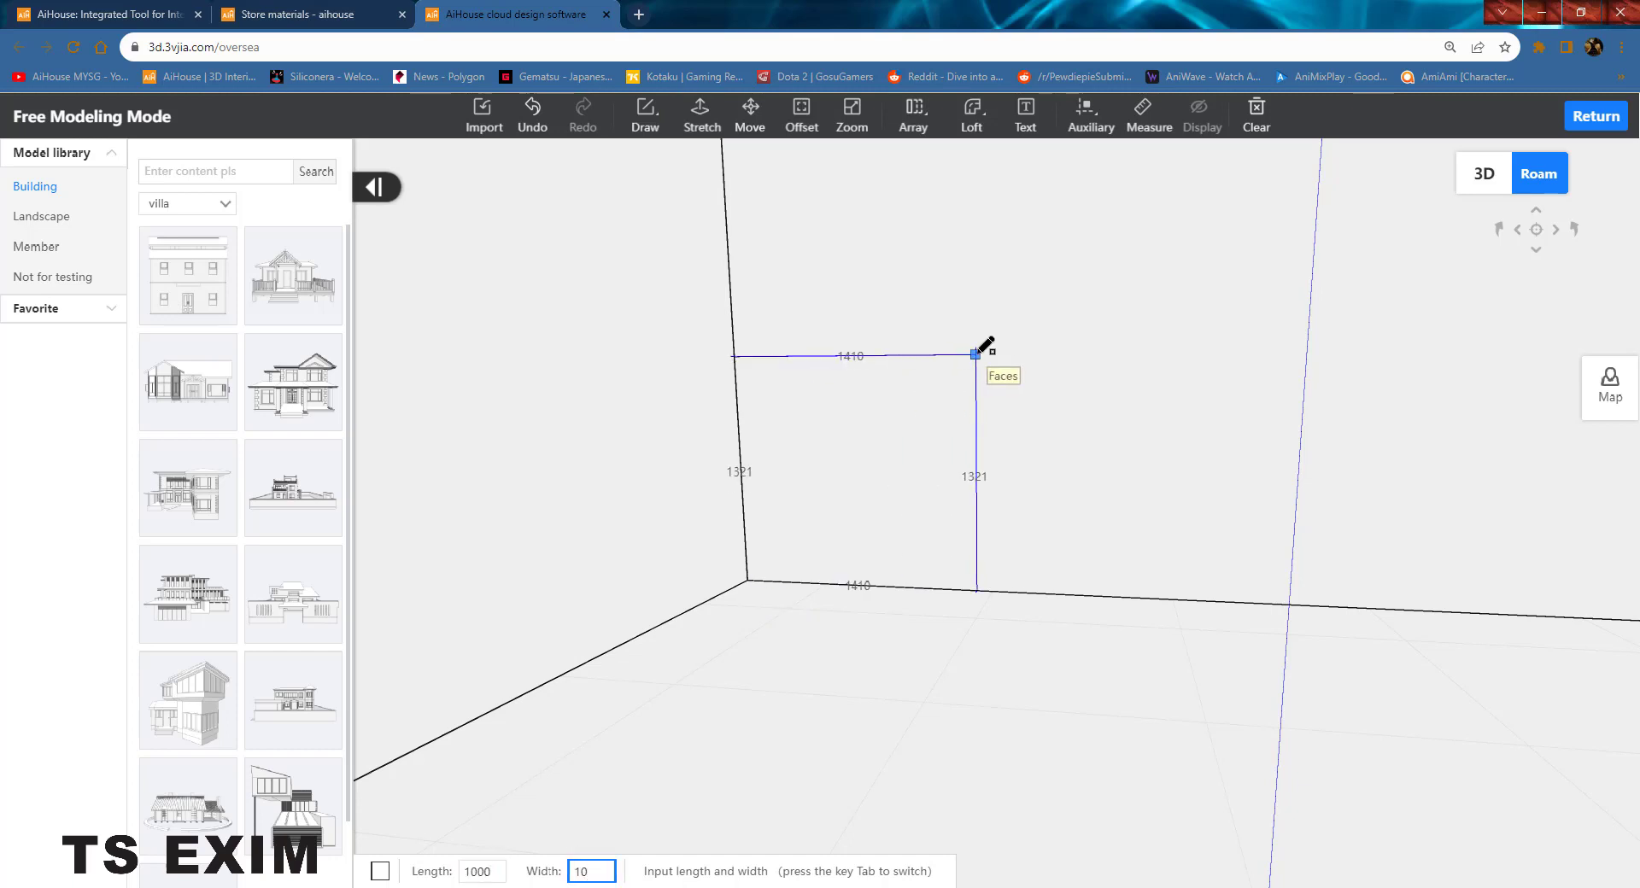
key(Return)
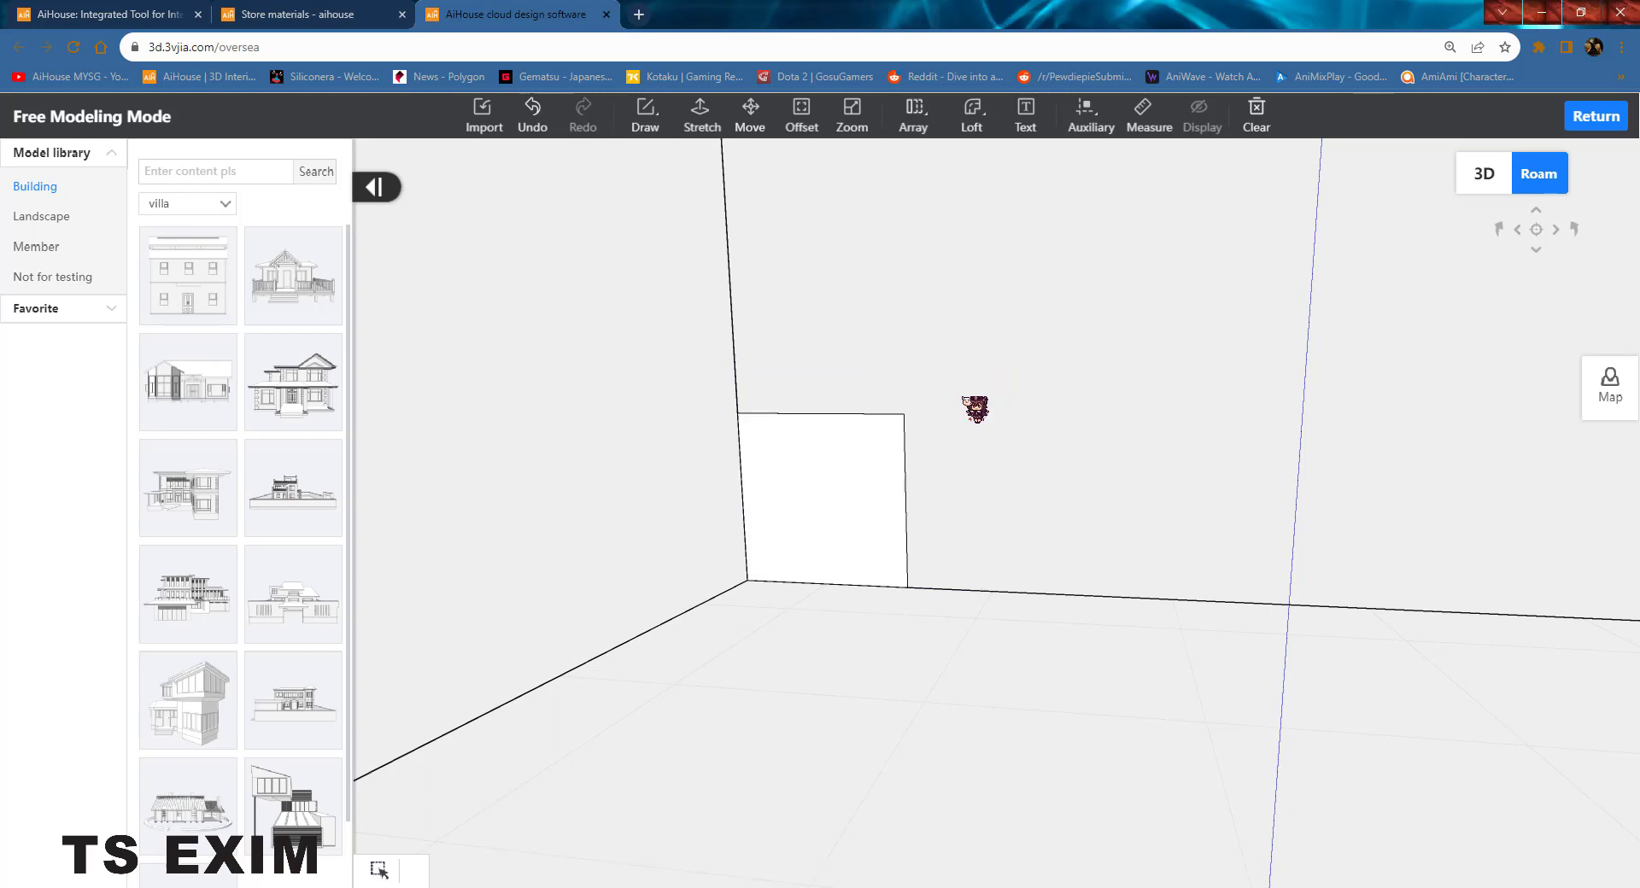
Step: Move the square face 1500 away from the wall into the room, using its bottom corner as base point
click(768, 523)
key(d)
drag(722, 681, 547, 684)
click(751, 120)
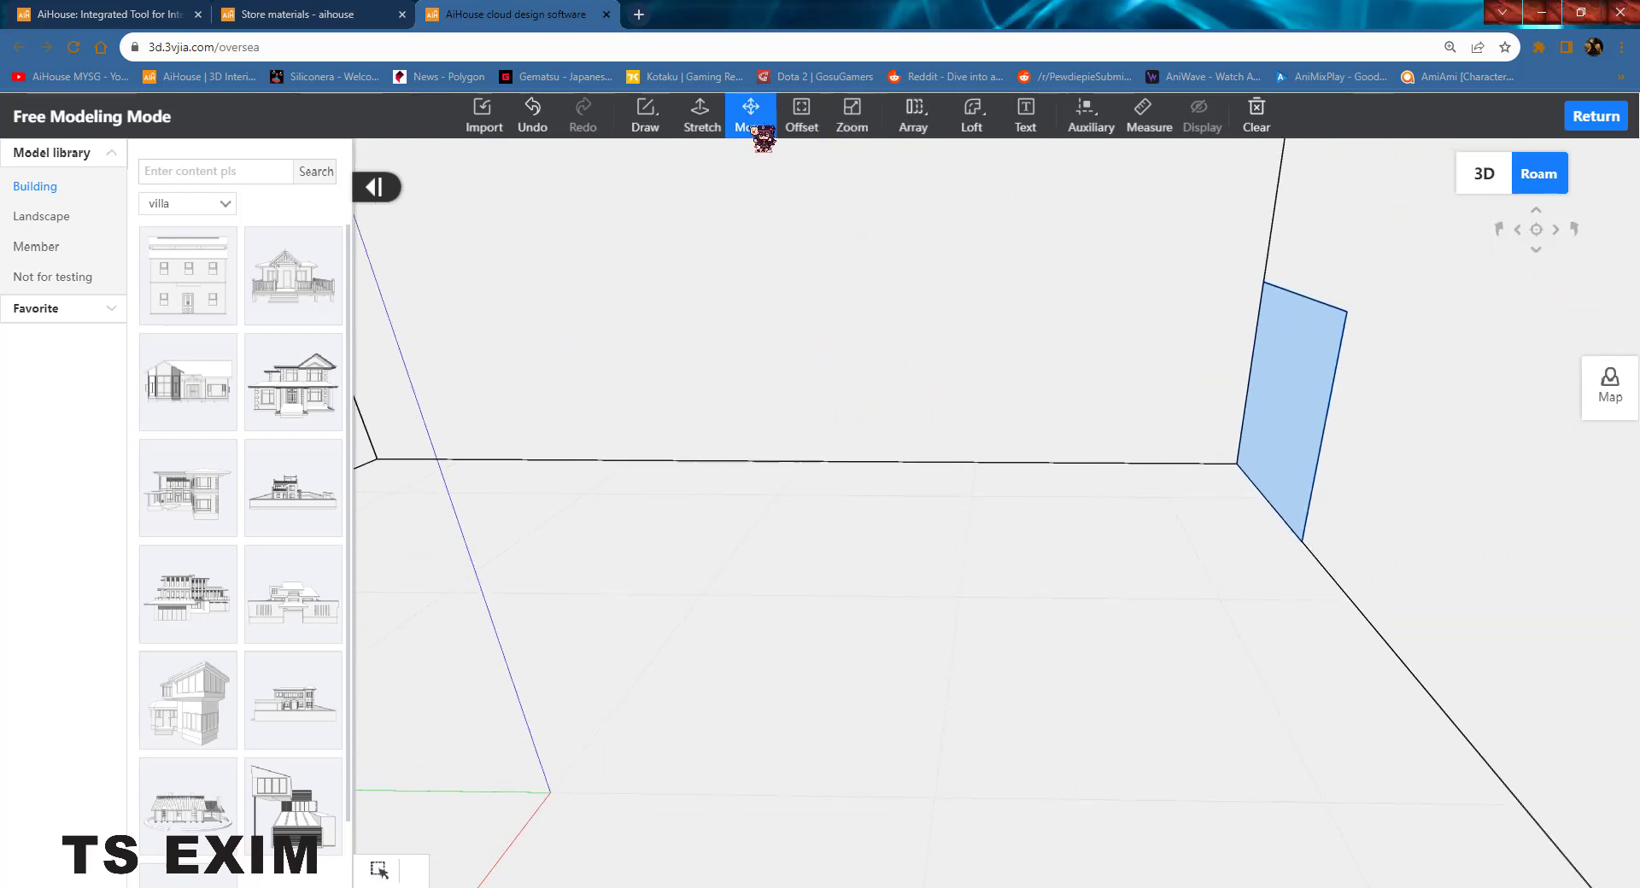
click(1302, 539)
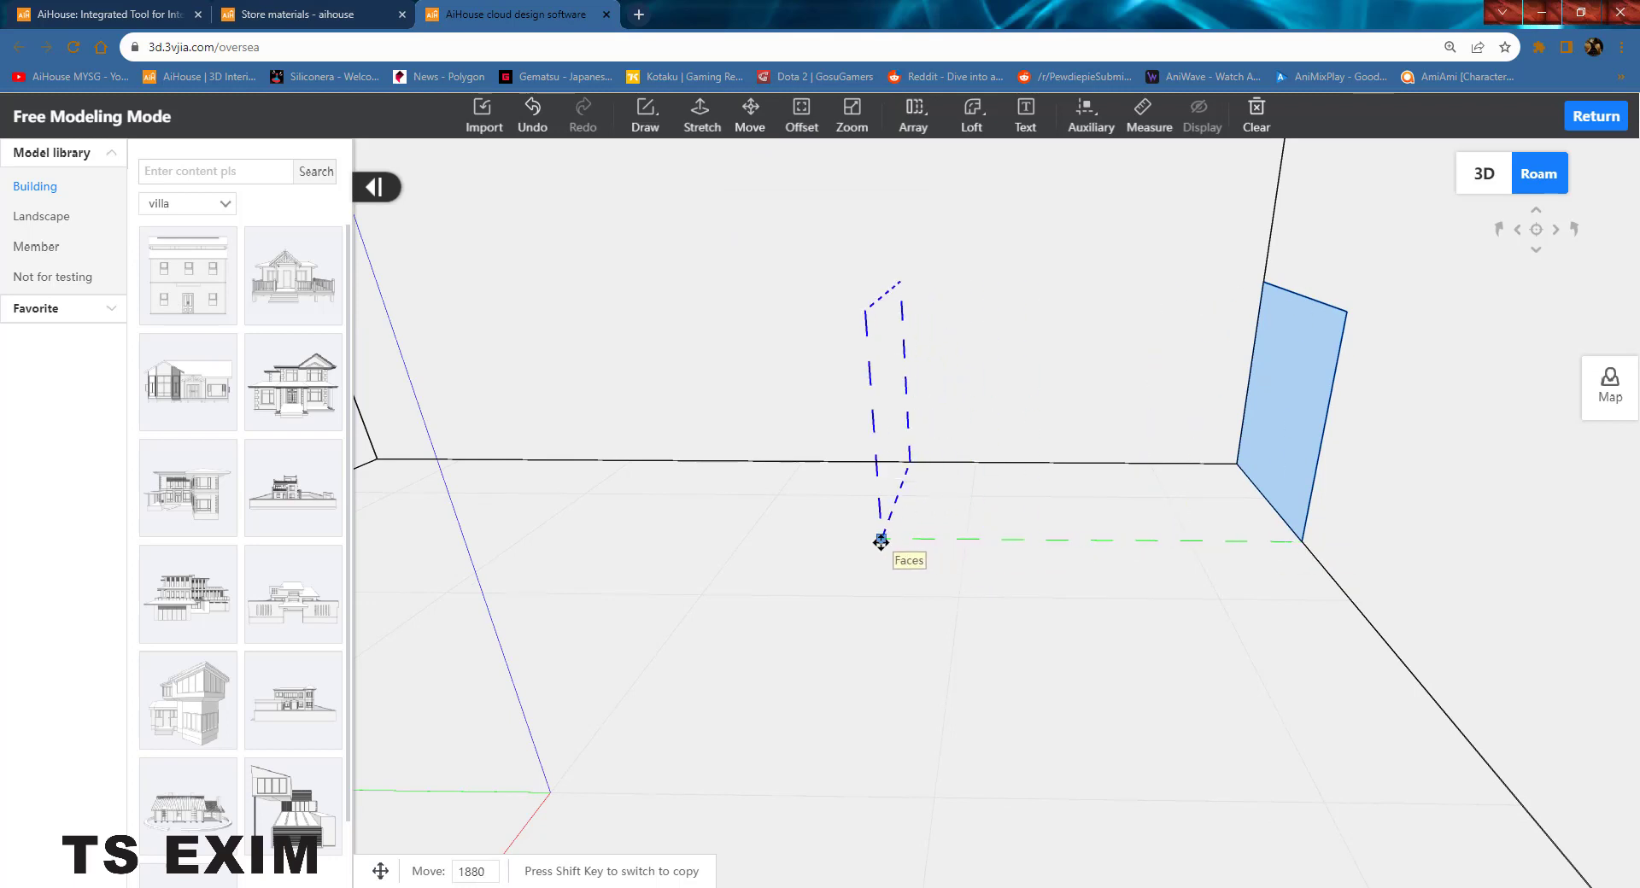
key(Return)
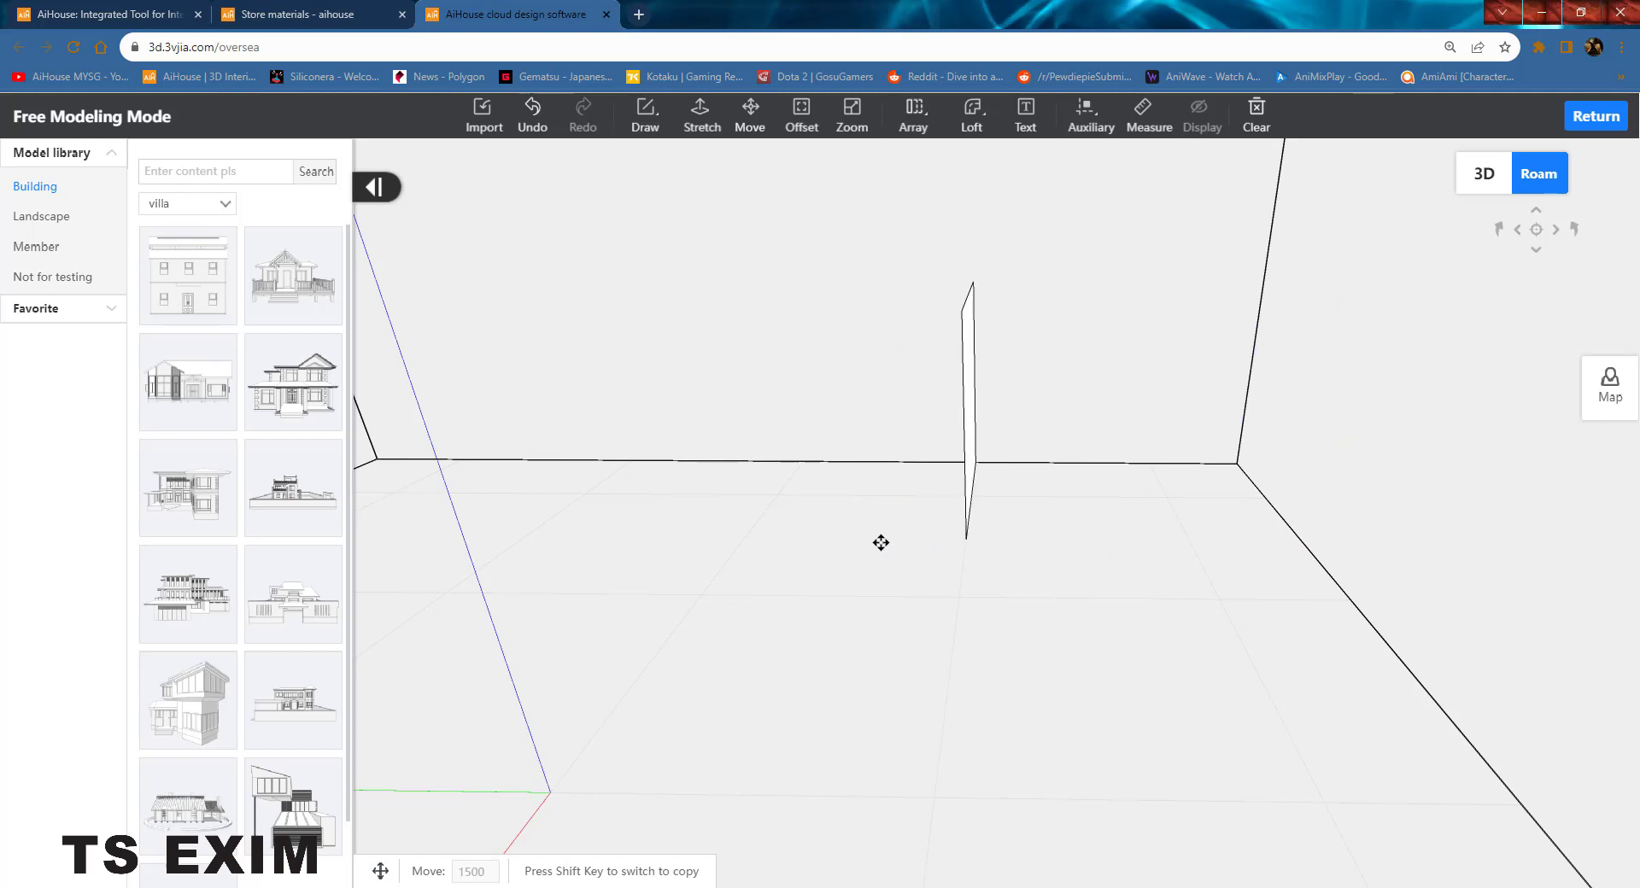
middle_drag(885, 543, 960, 450)
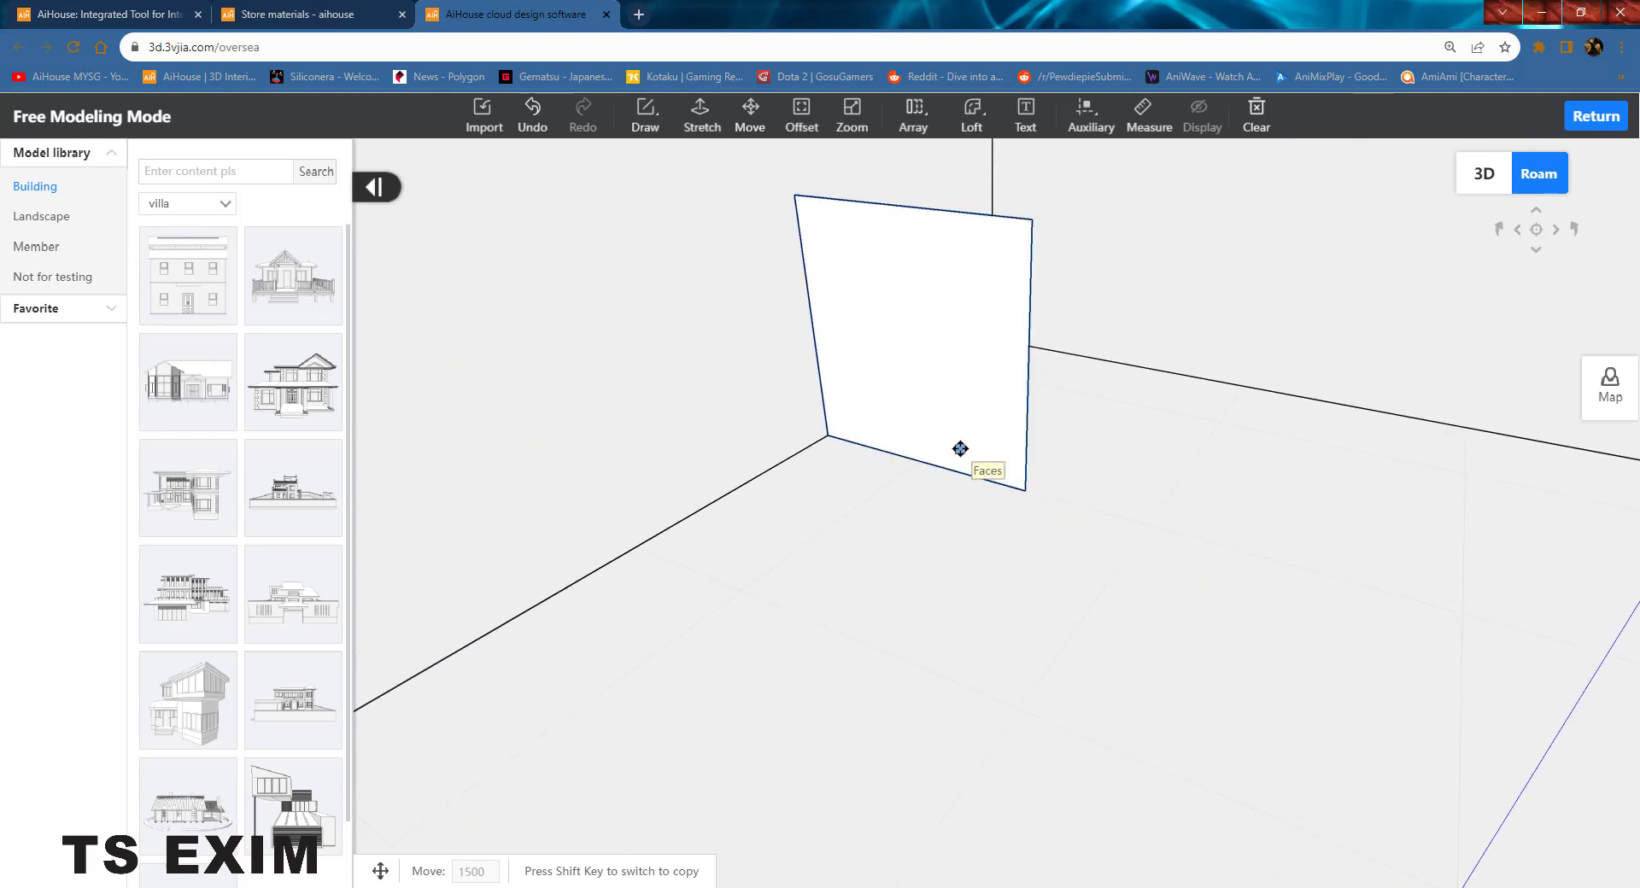
click(959, 450)
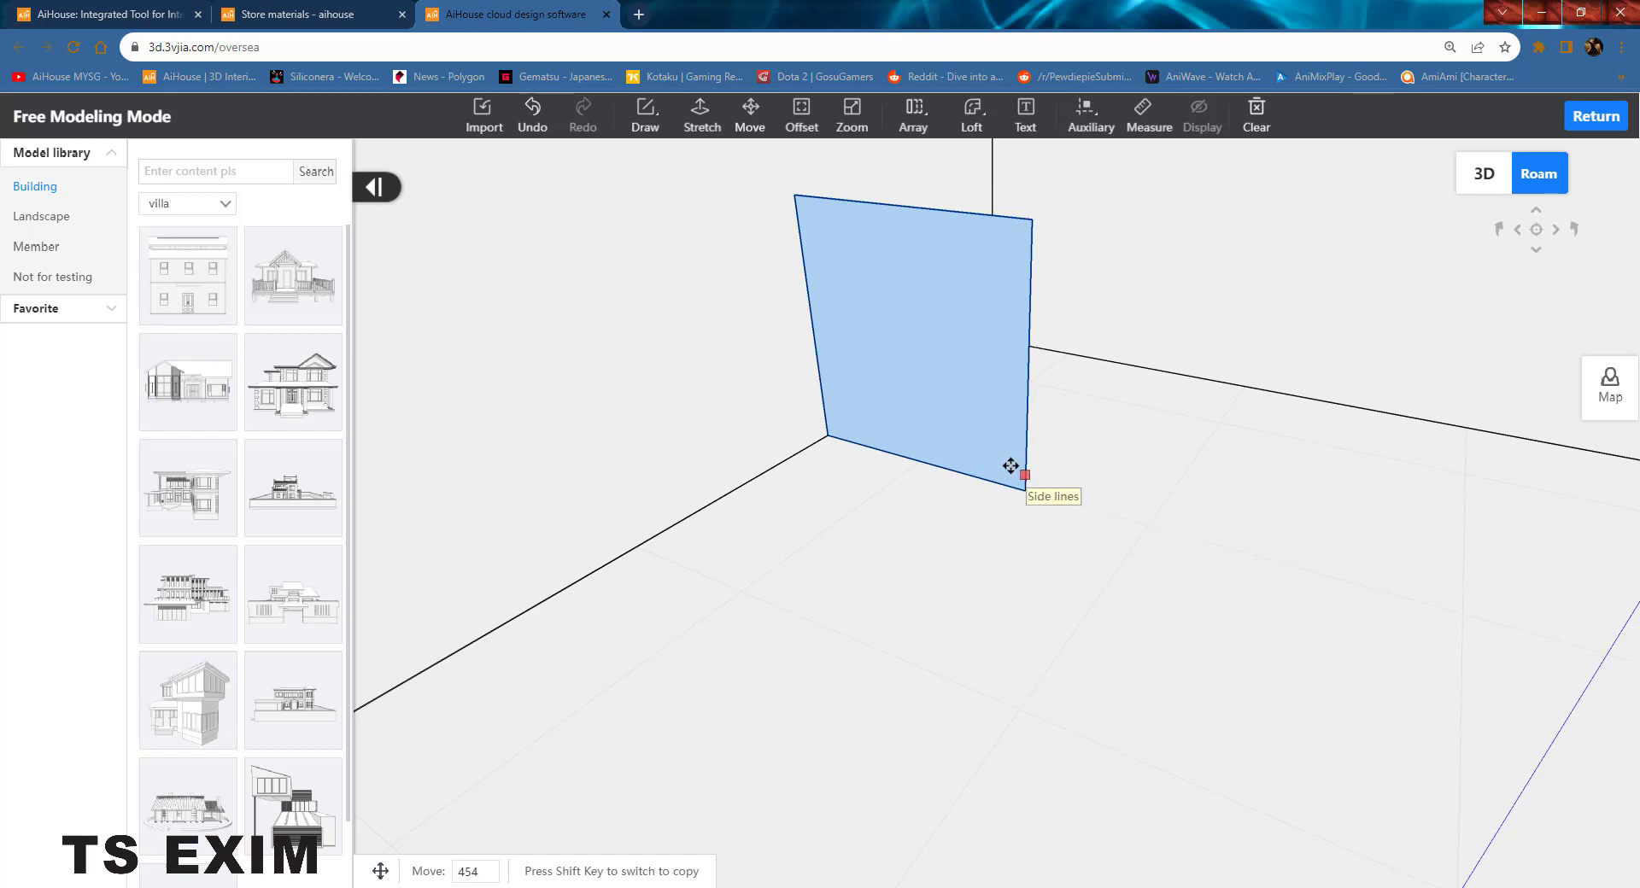
middle_drag(1005, 449, 1073, 454)
click(750, 115)
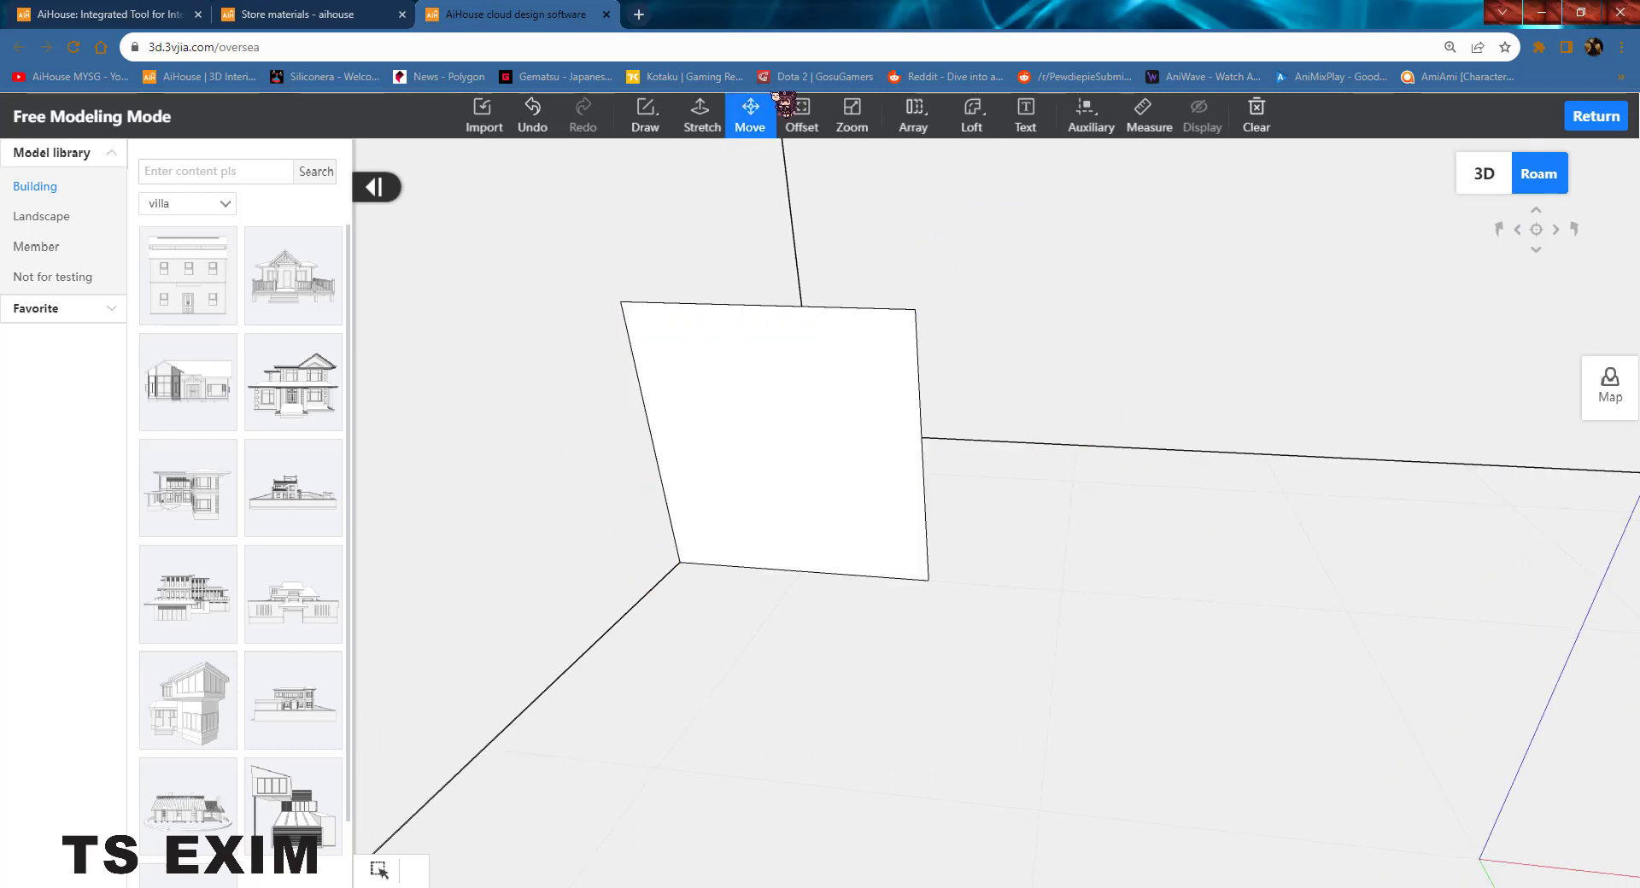
click(849, 459)
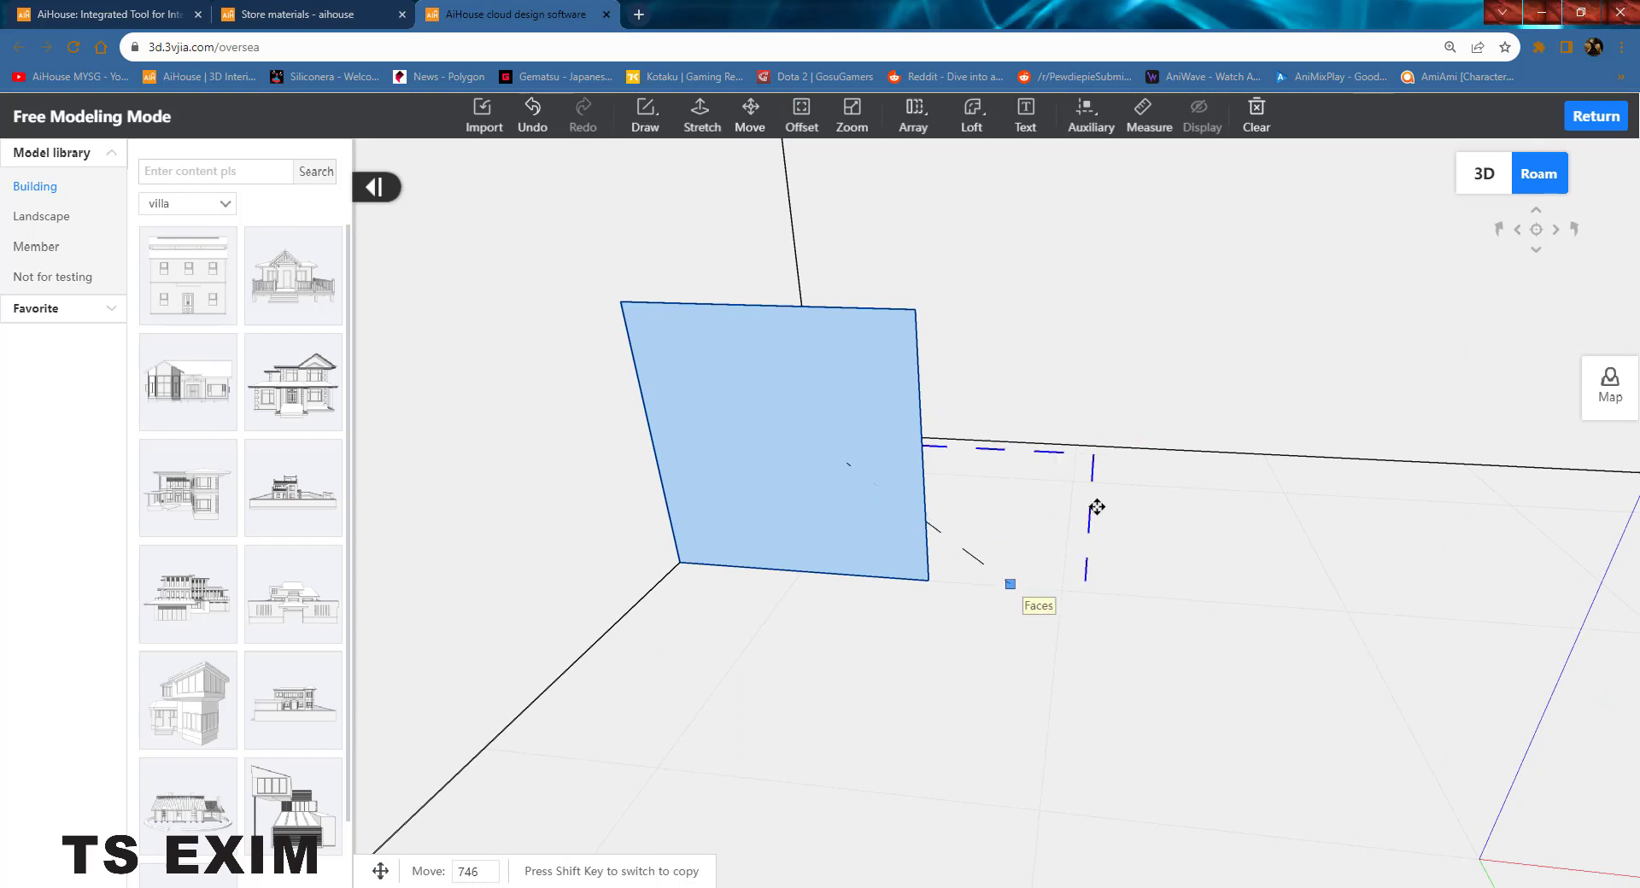
click(930, 578)
middle_drag(1153, 600, 939, 538)
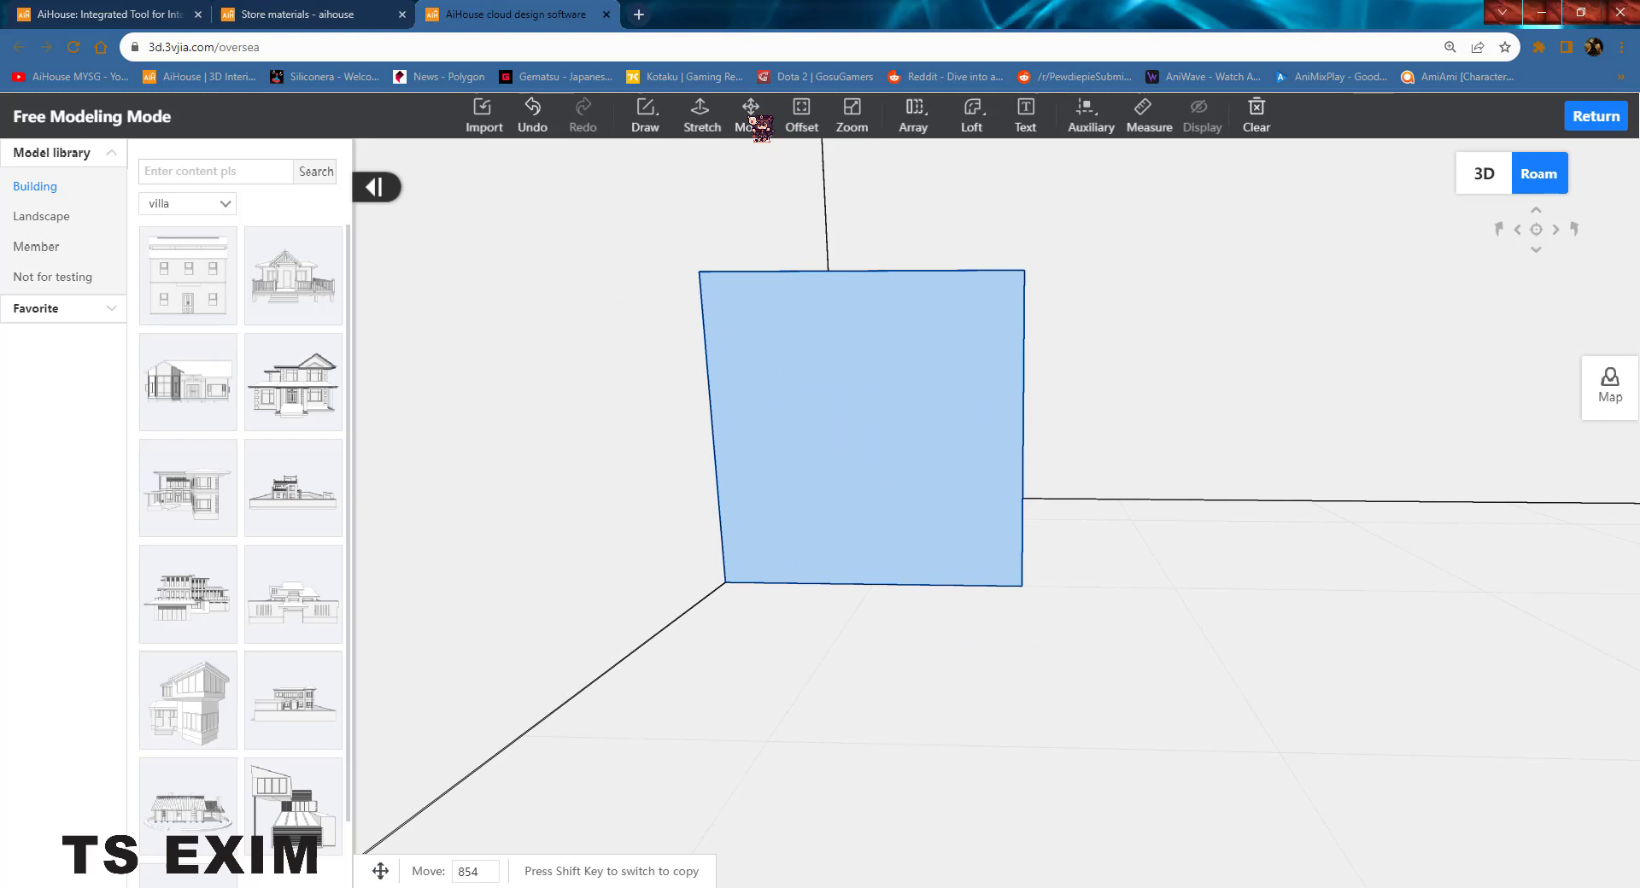
click(1022, 586)
key(Escape)
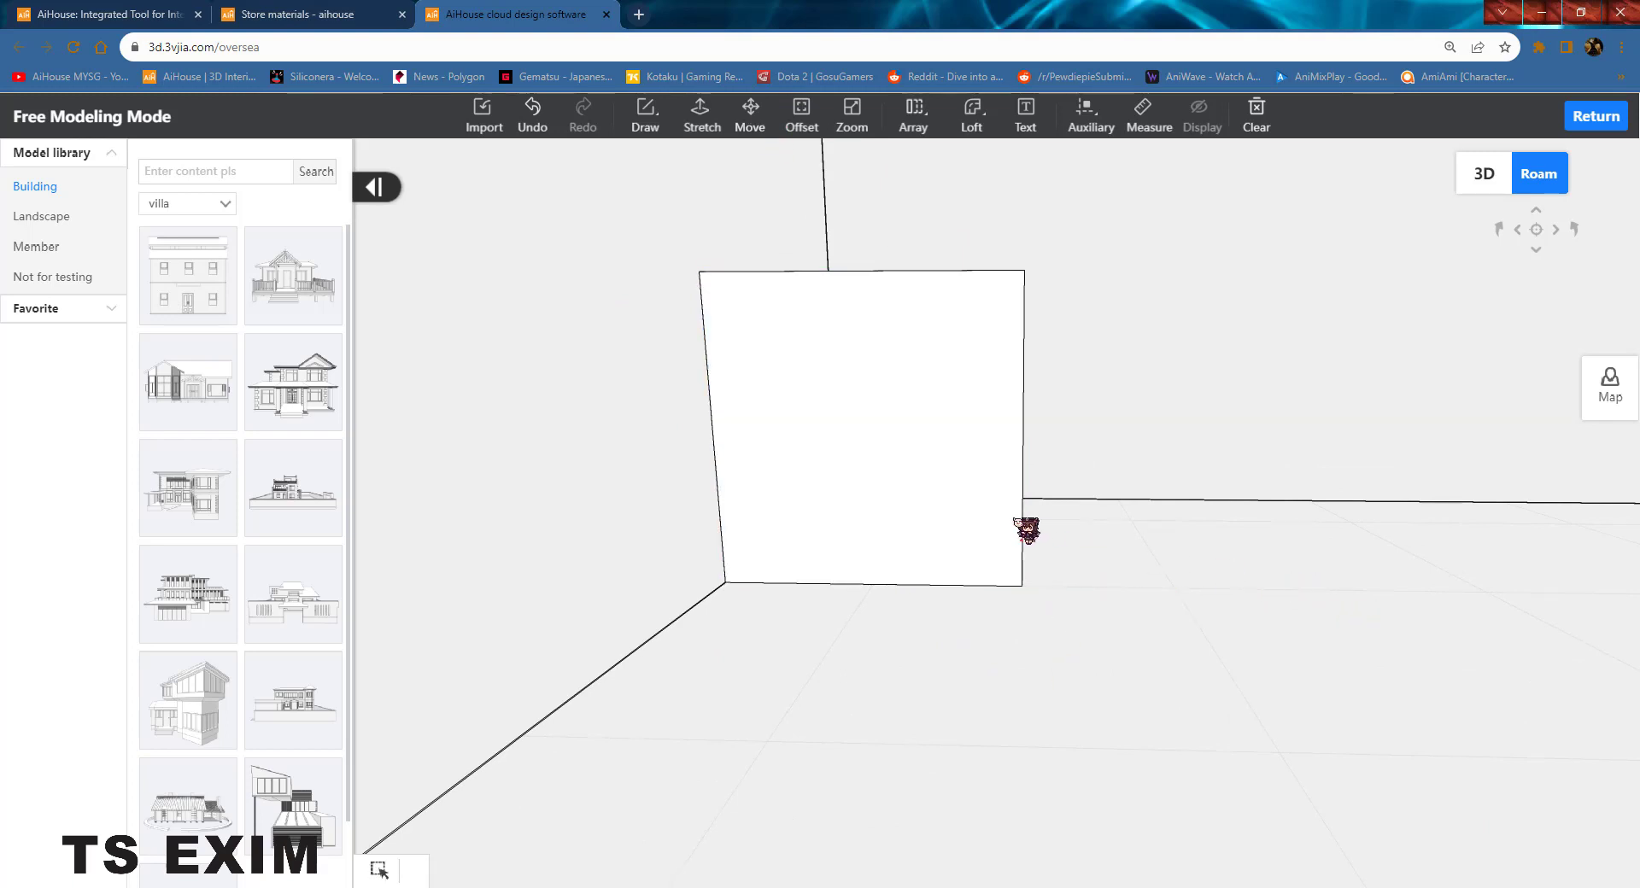
Step: Try to move the square face 1200 sideways from its bottom corner, and undo the move
click(1015, 526)
click(750, 118)
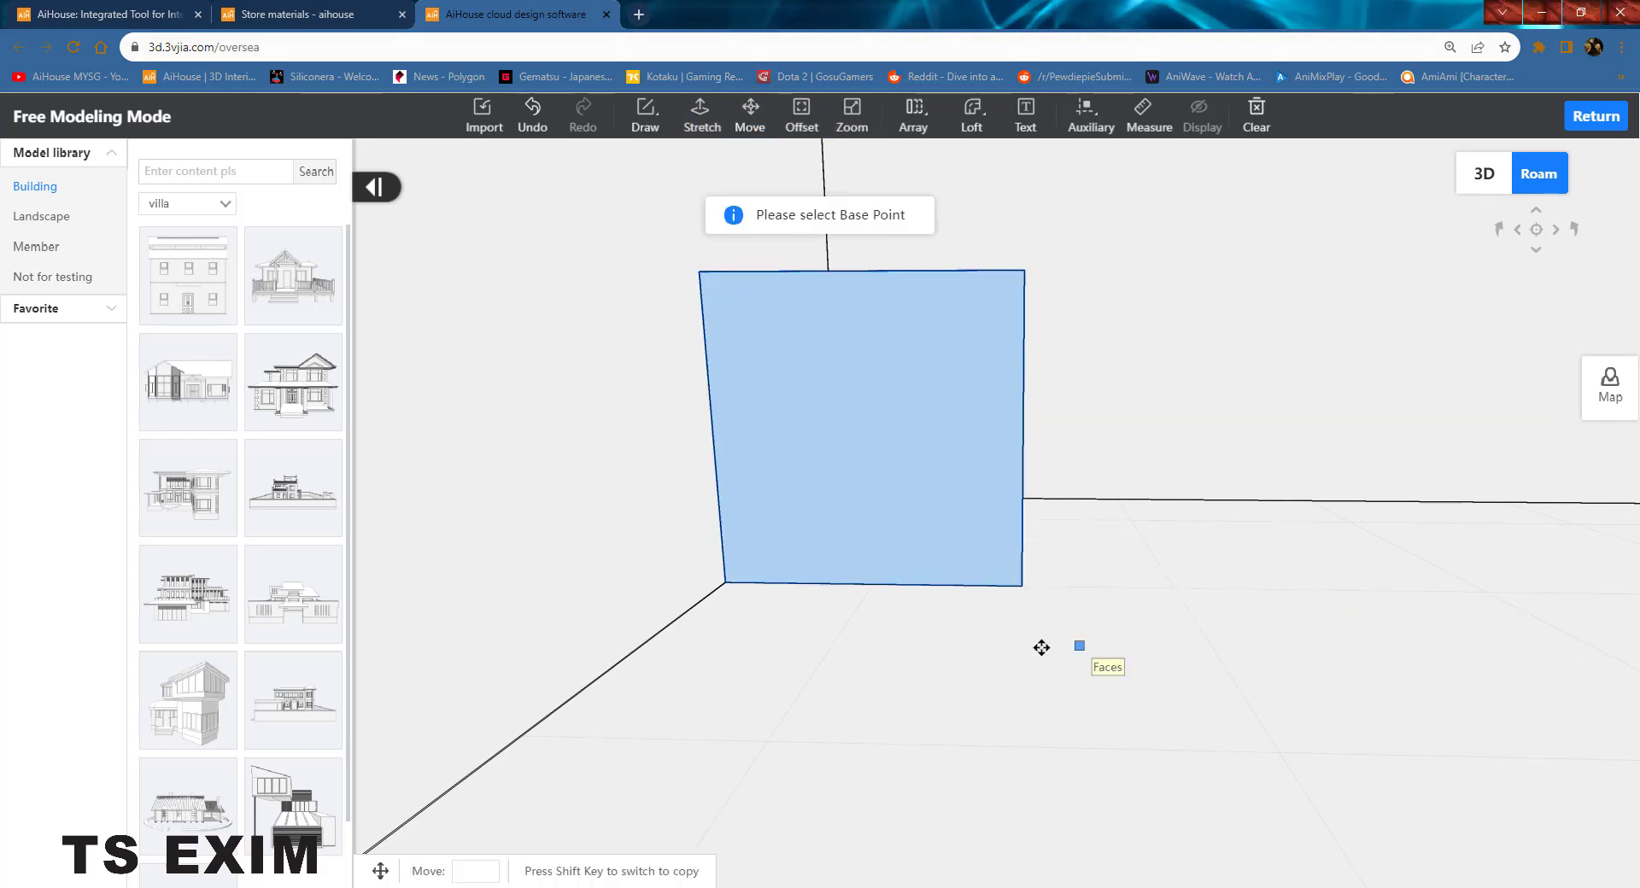
click(1022, 586)
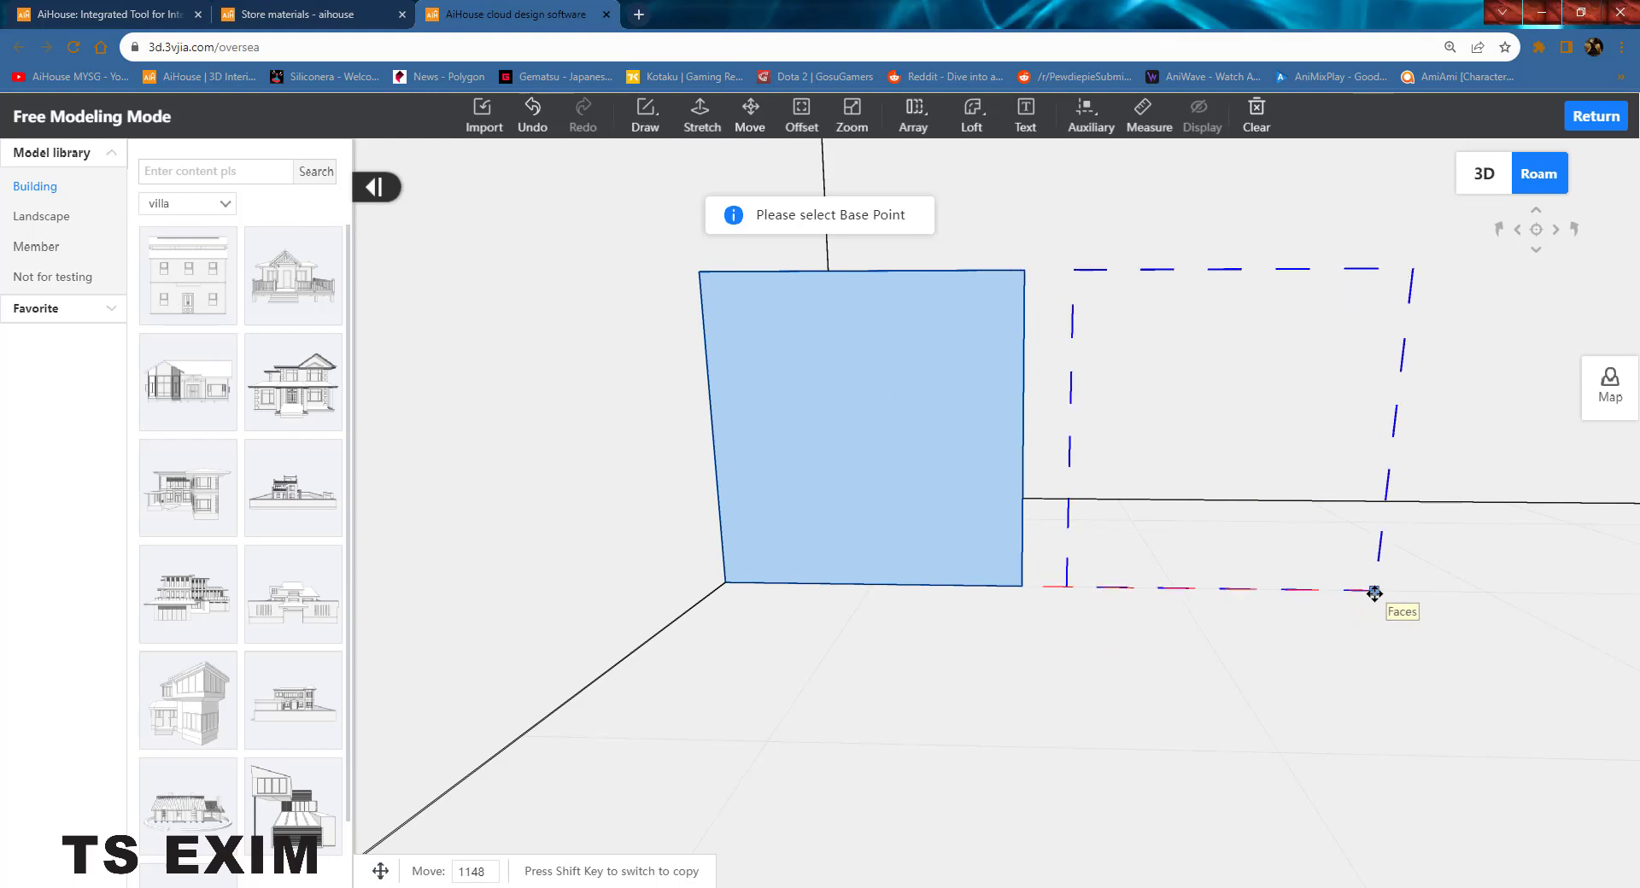
text(1200)
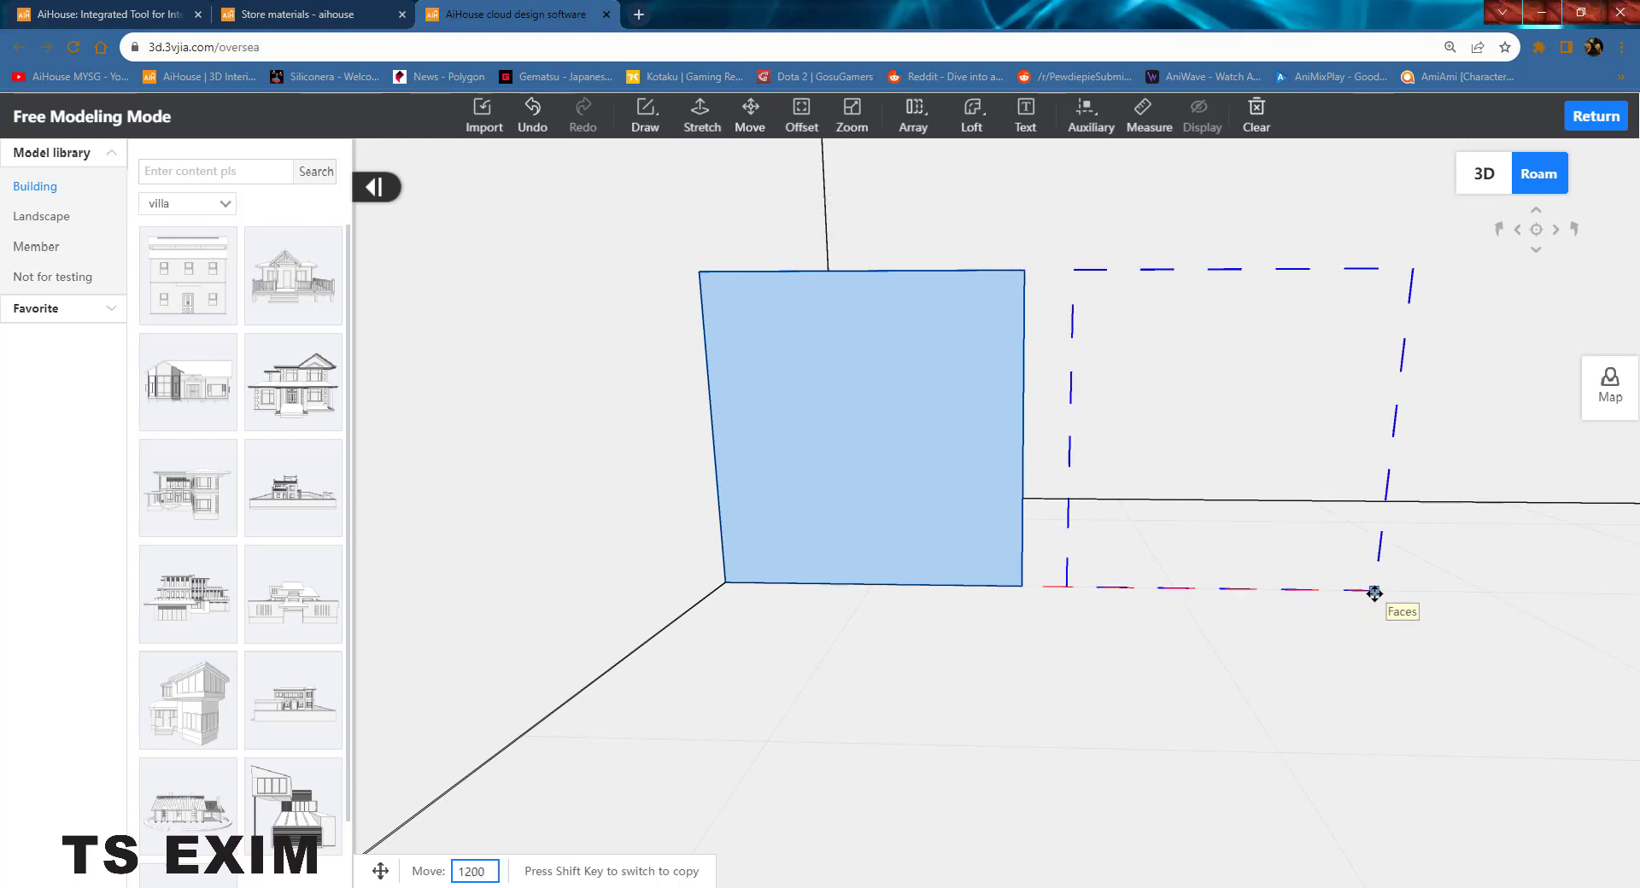
key(Return)
key(ctrl+z)
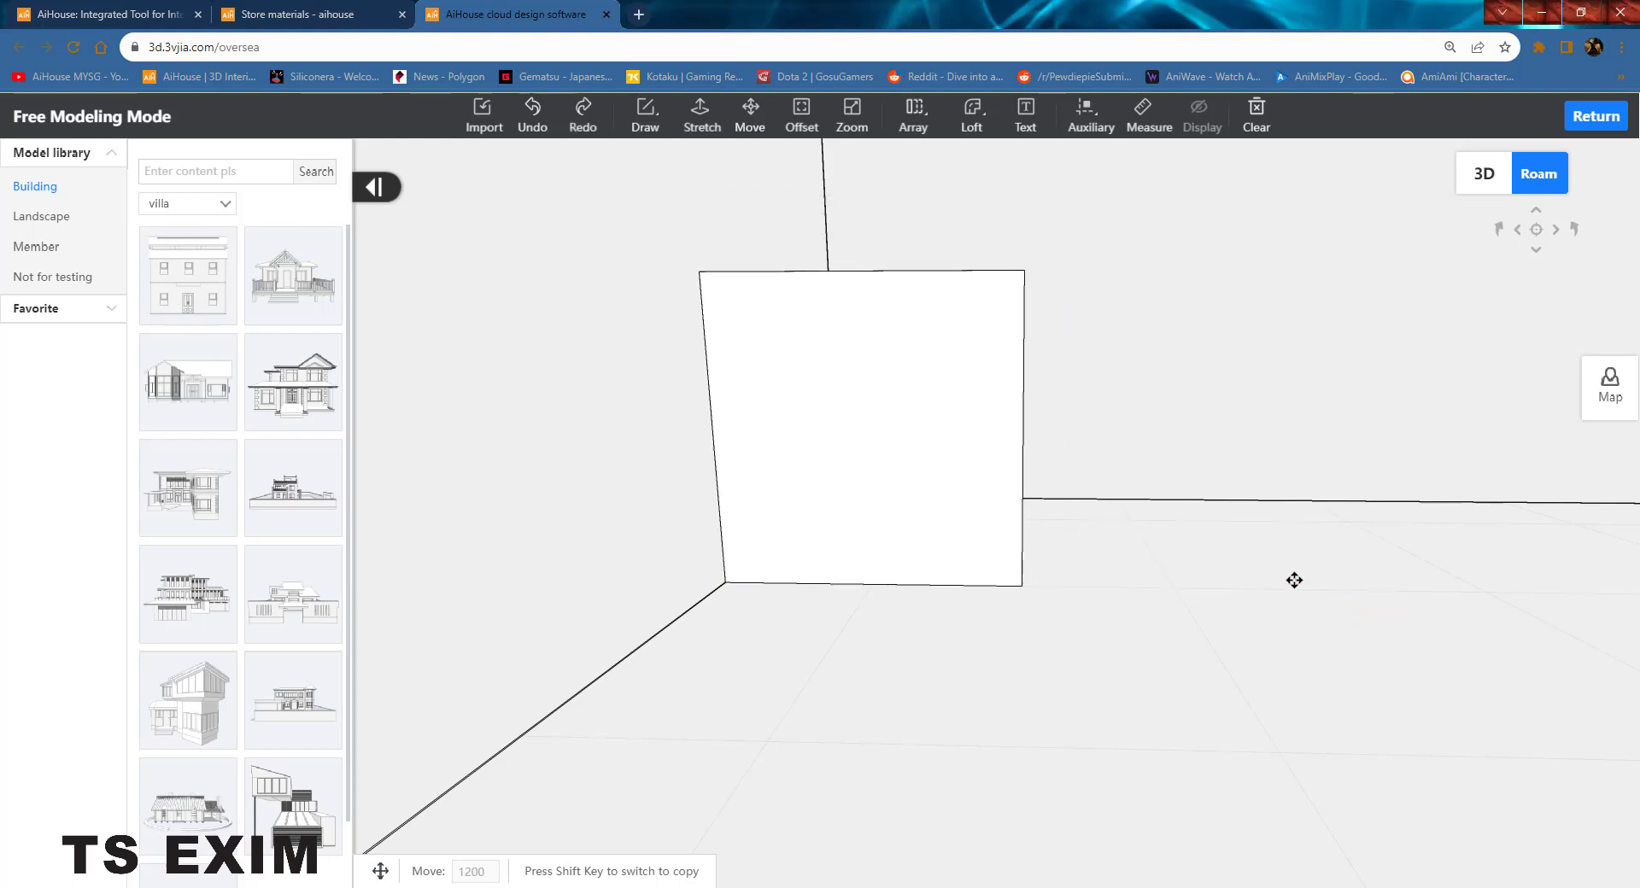
click(969, 558)
key(shift)
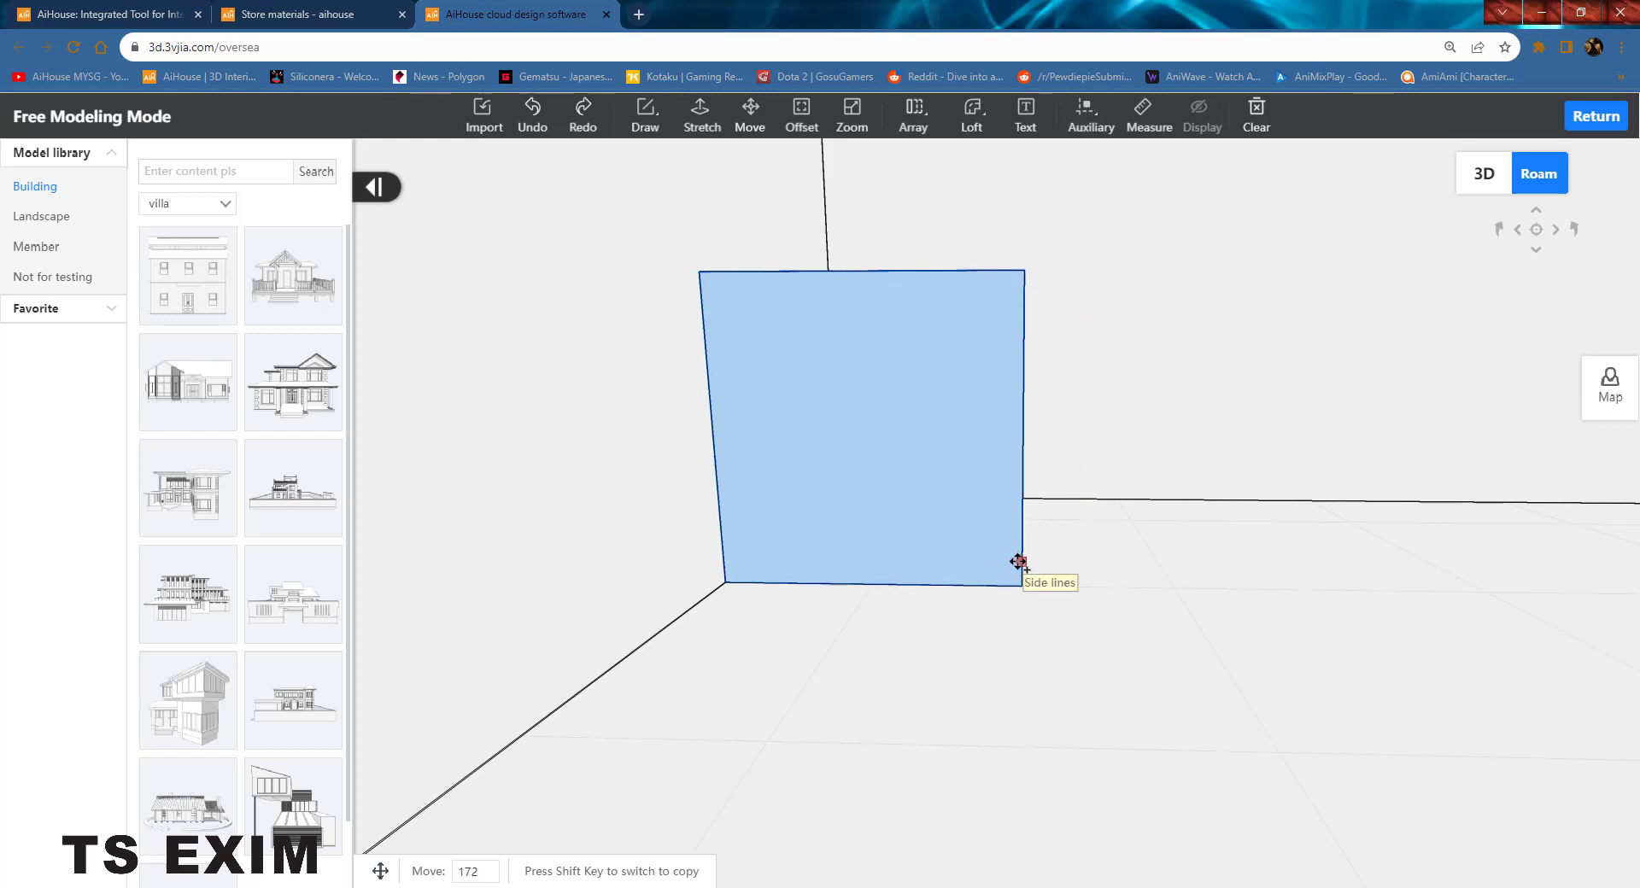
click(987, 540)
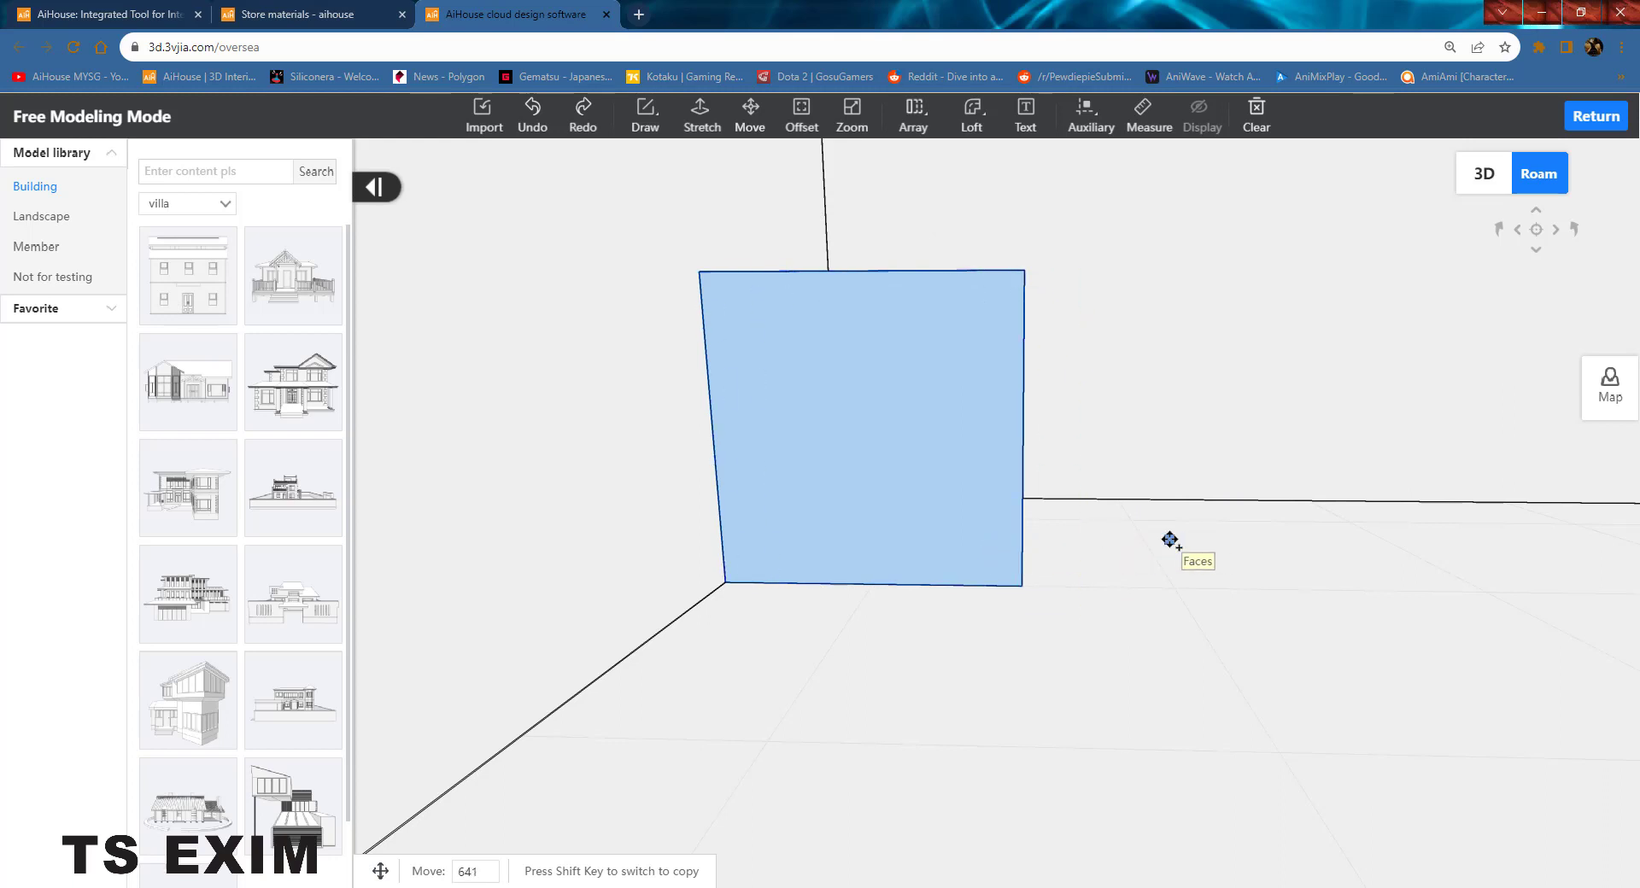
key(Escape)
Step: Copy the square face 1200 sideways, using its bottom corner nearest the open floor as base point
click(973, 468)
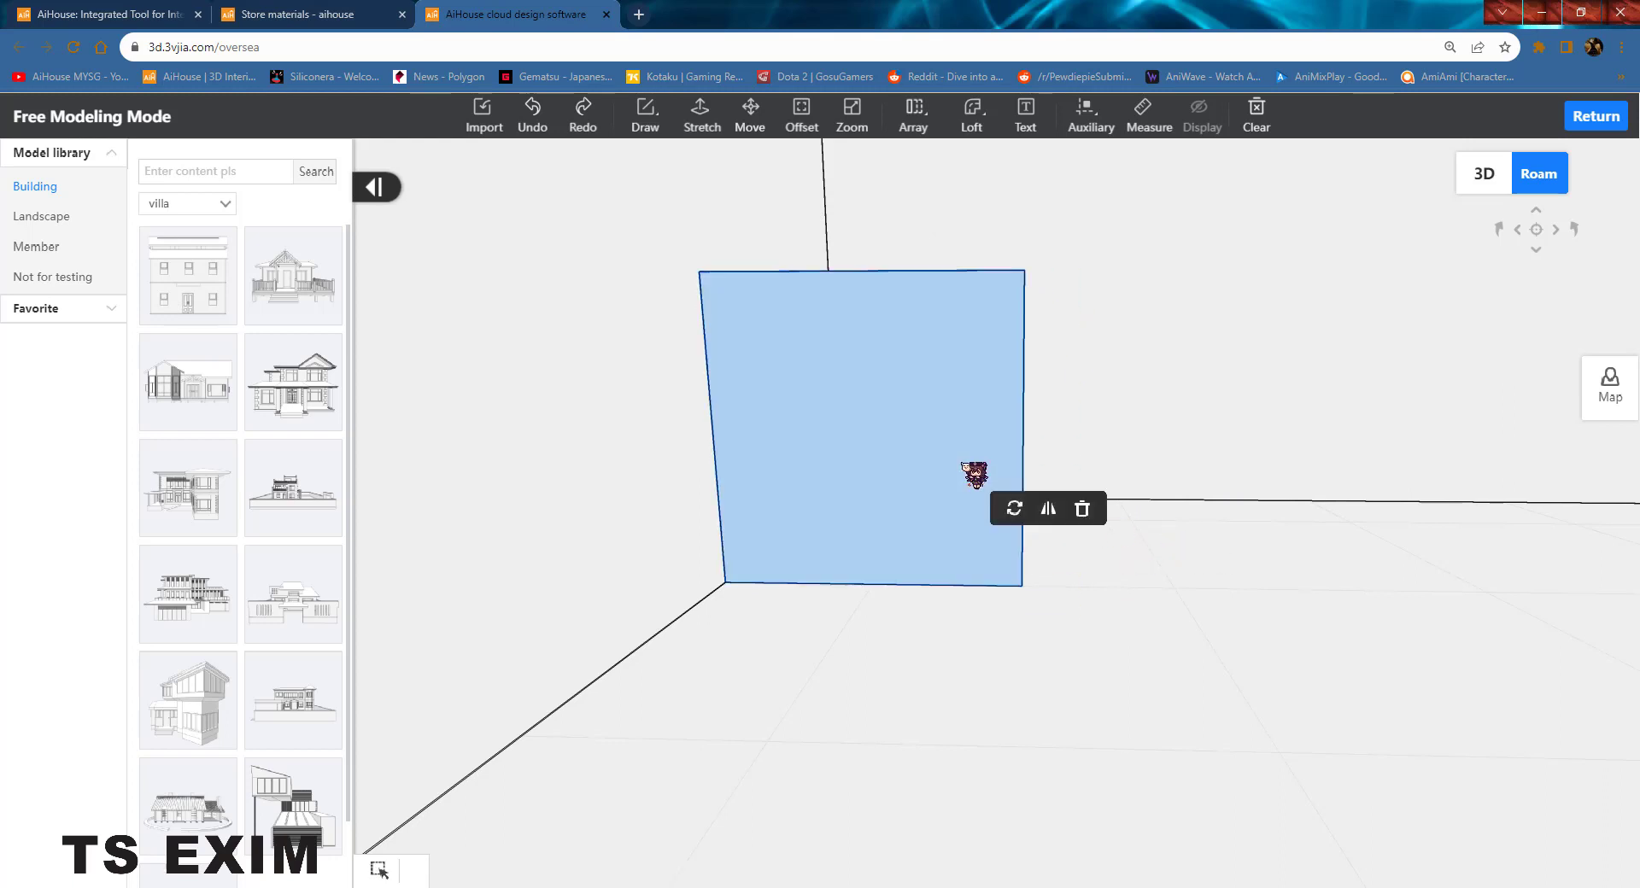
click(757, 119)
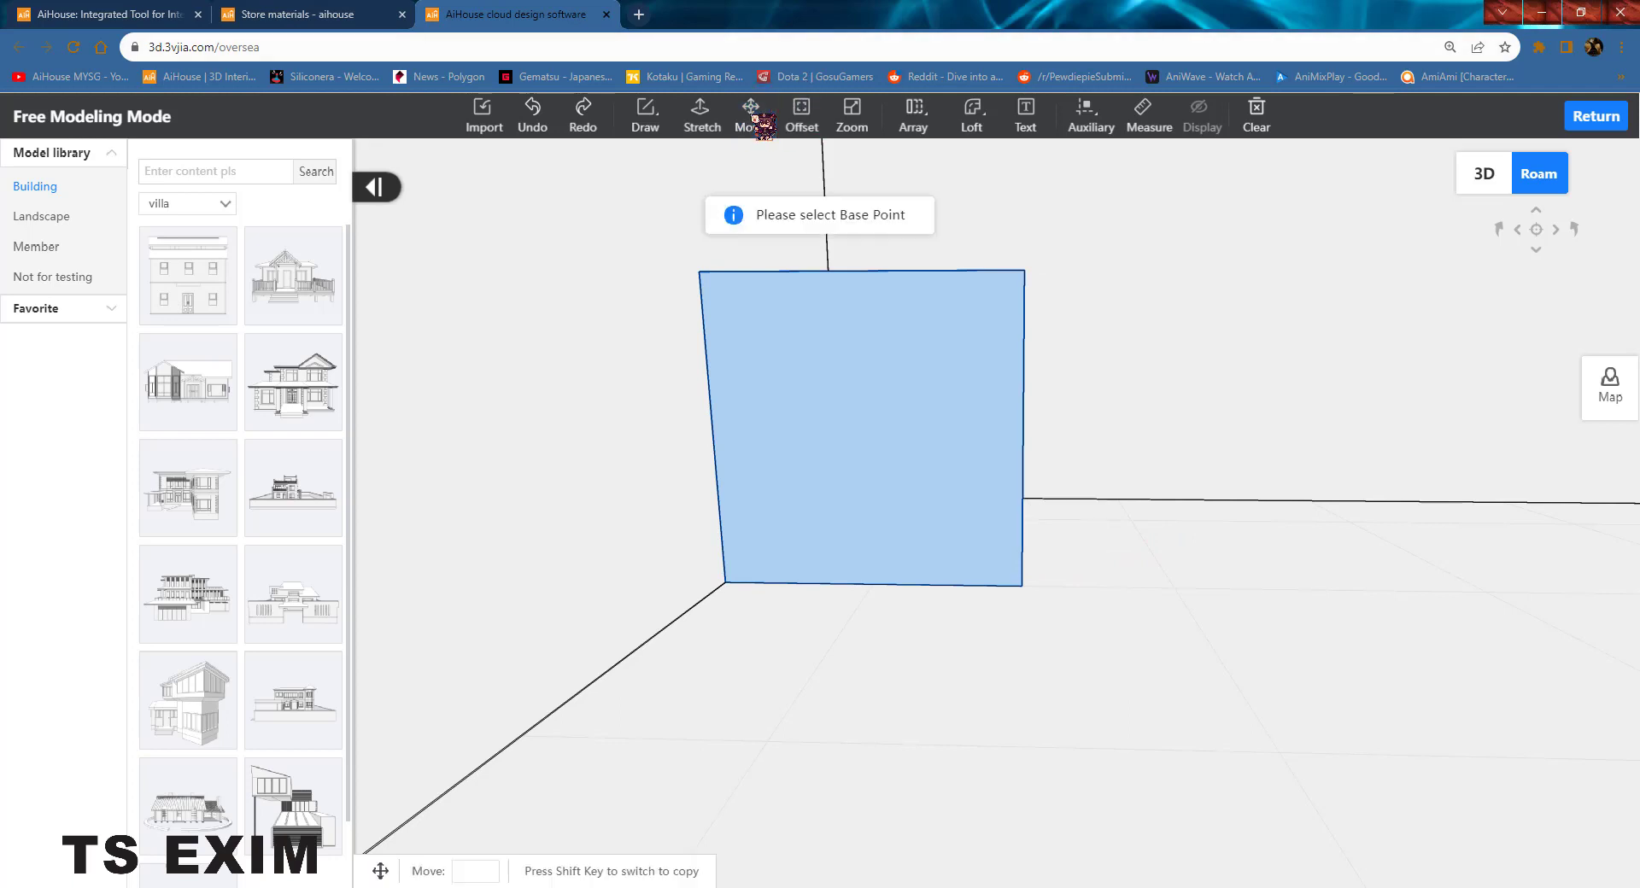
click(1023, 586)
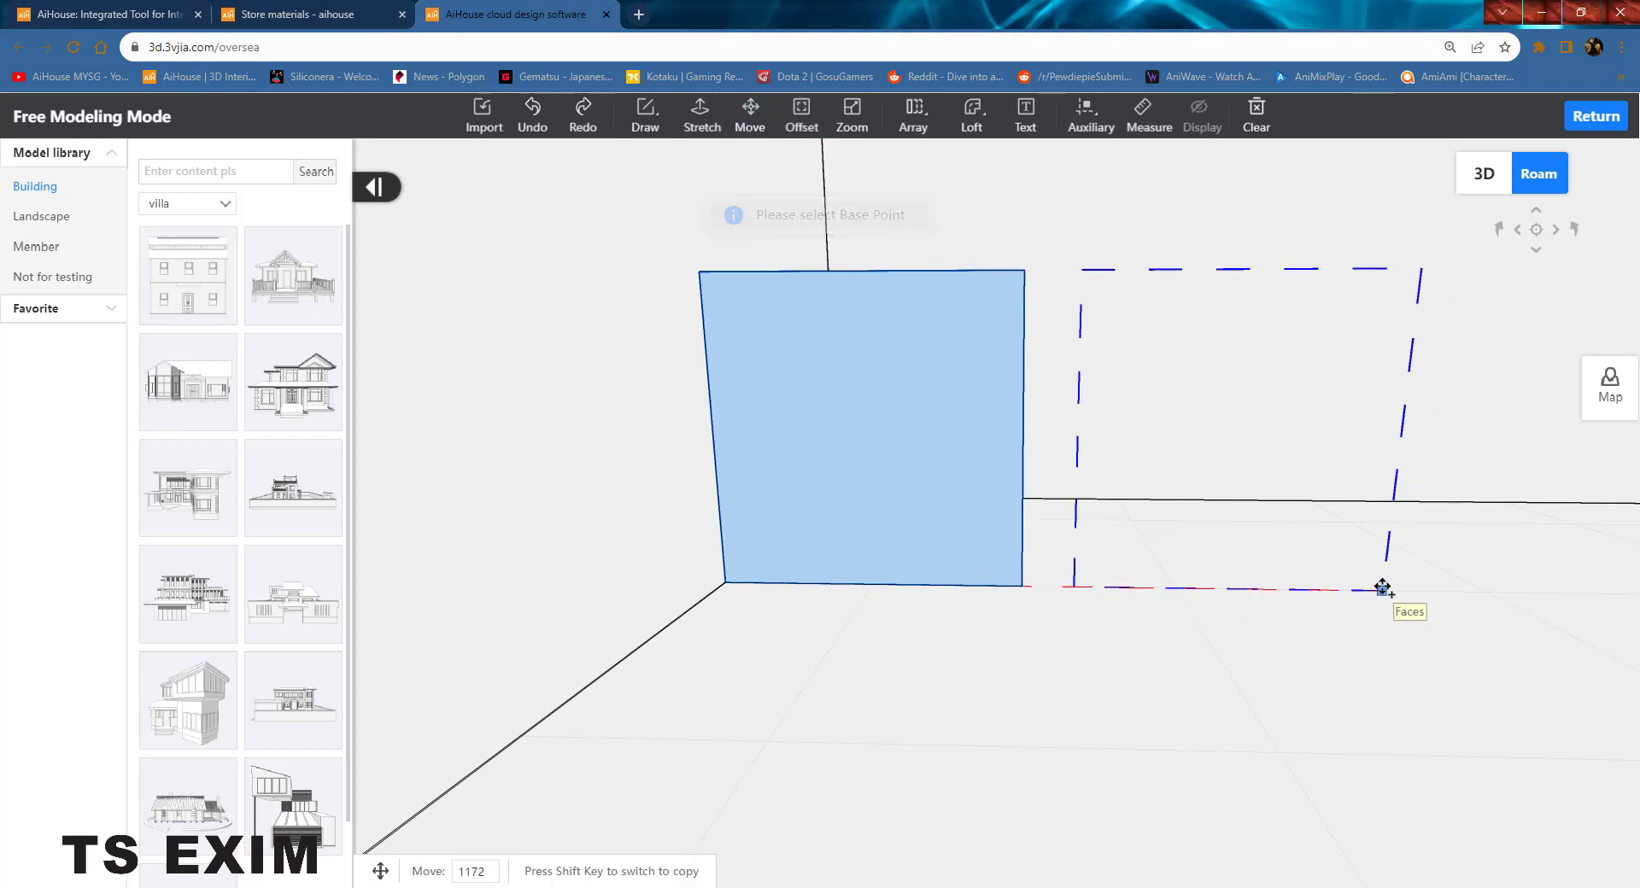
key(Return)
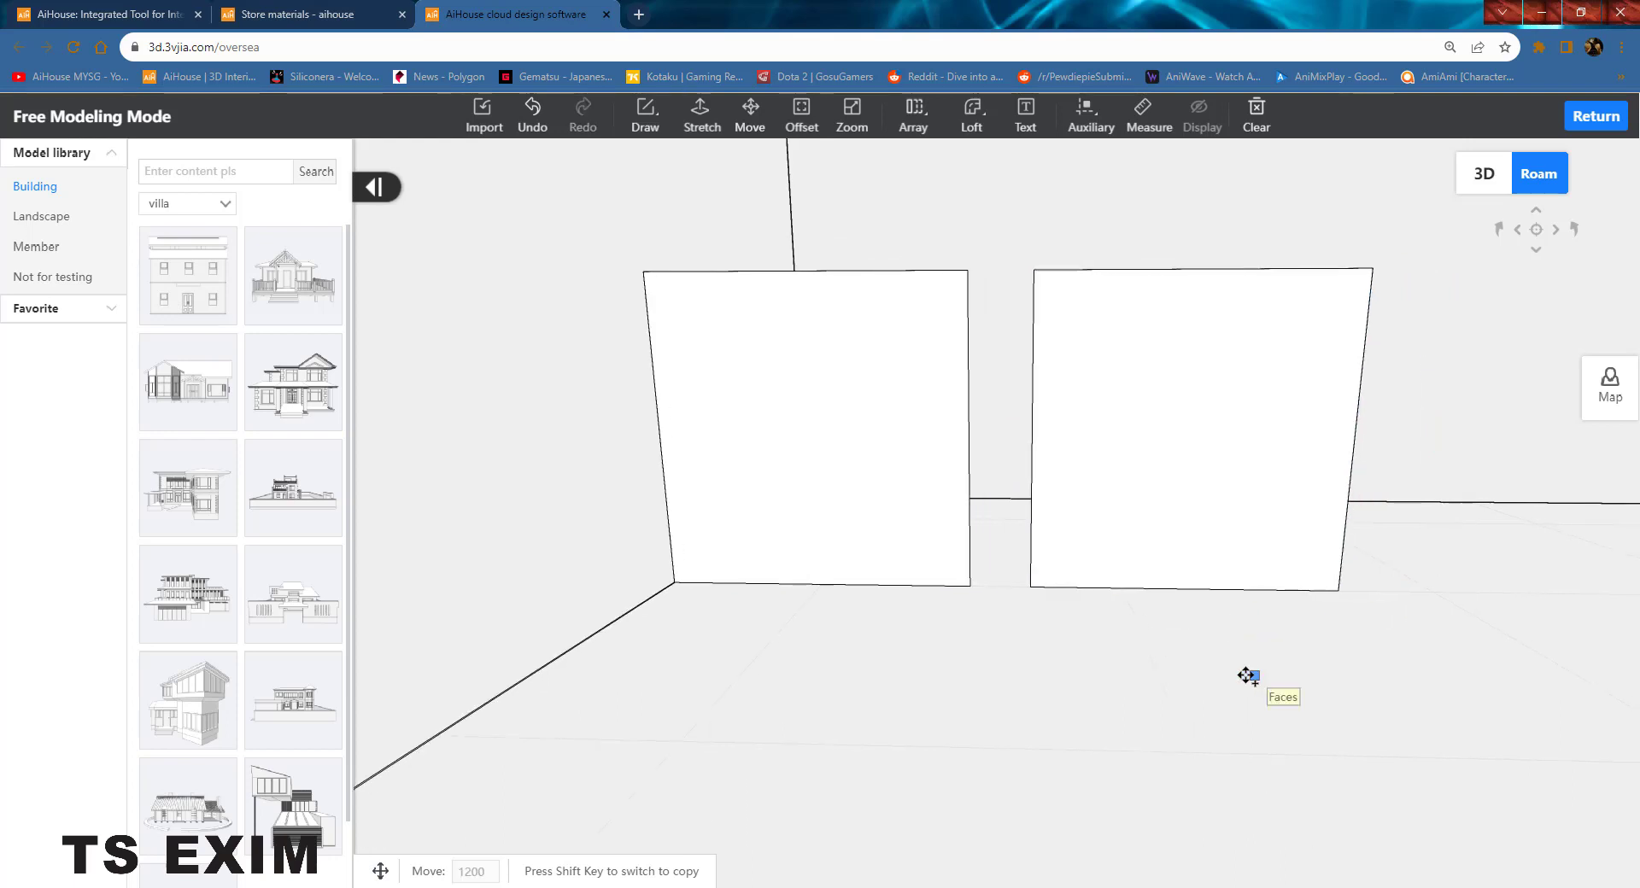
Step: Stretch the copied square face by 10 to give it thickness
scroll(1128, 642, up, 3)
click(705, 126)
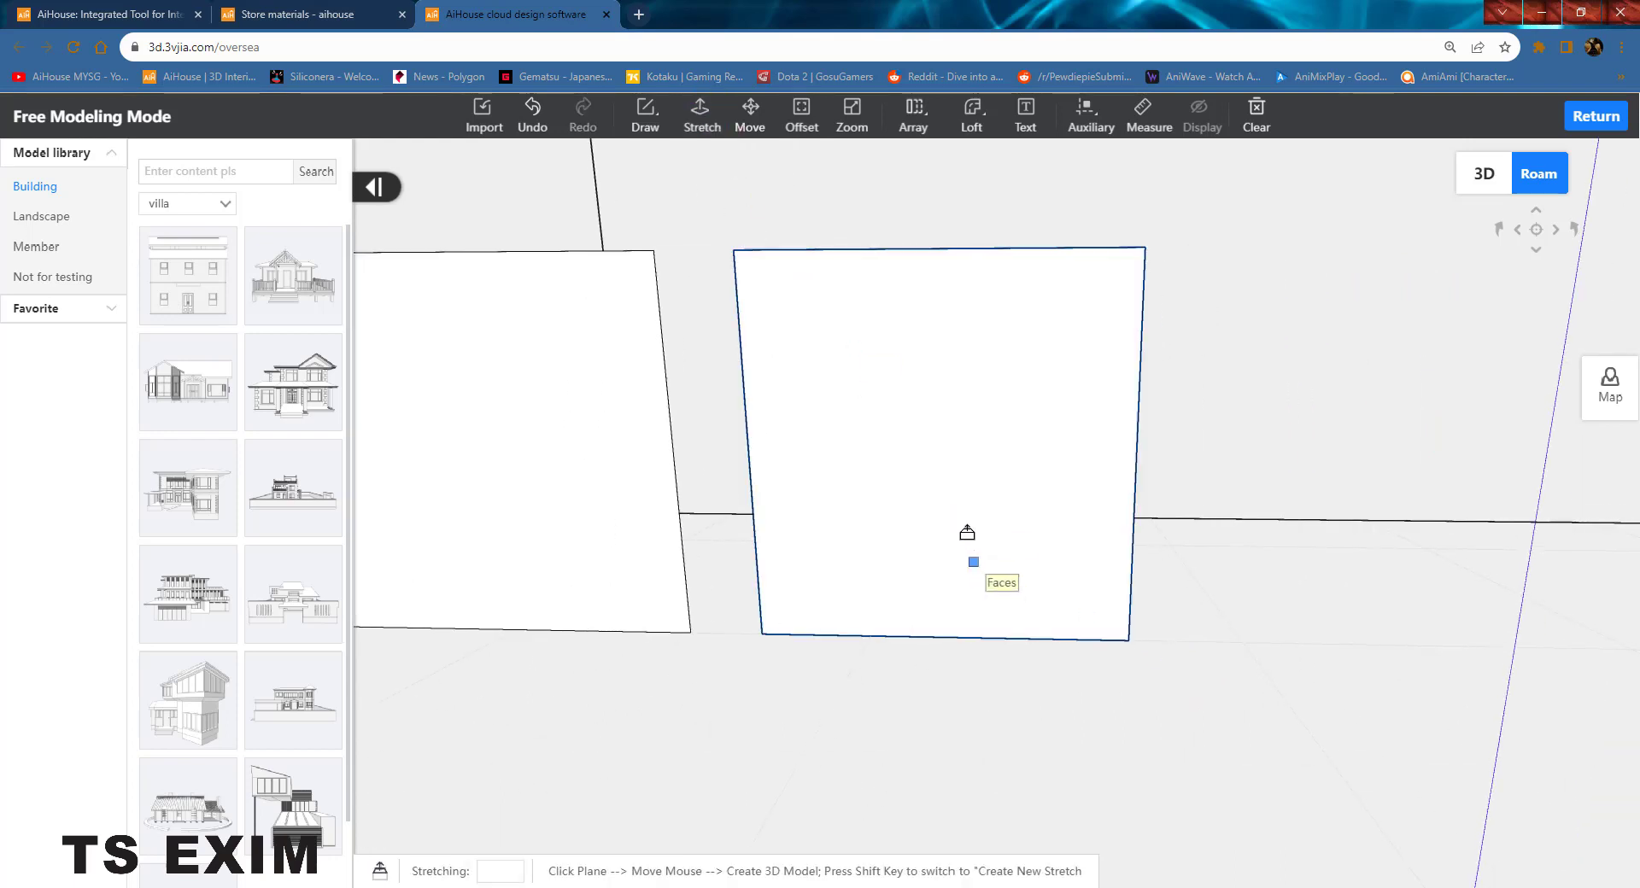
click(963, 548)
text(1)
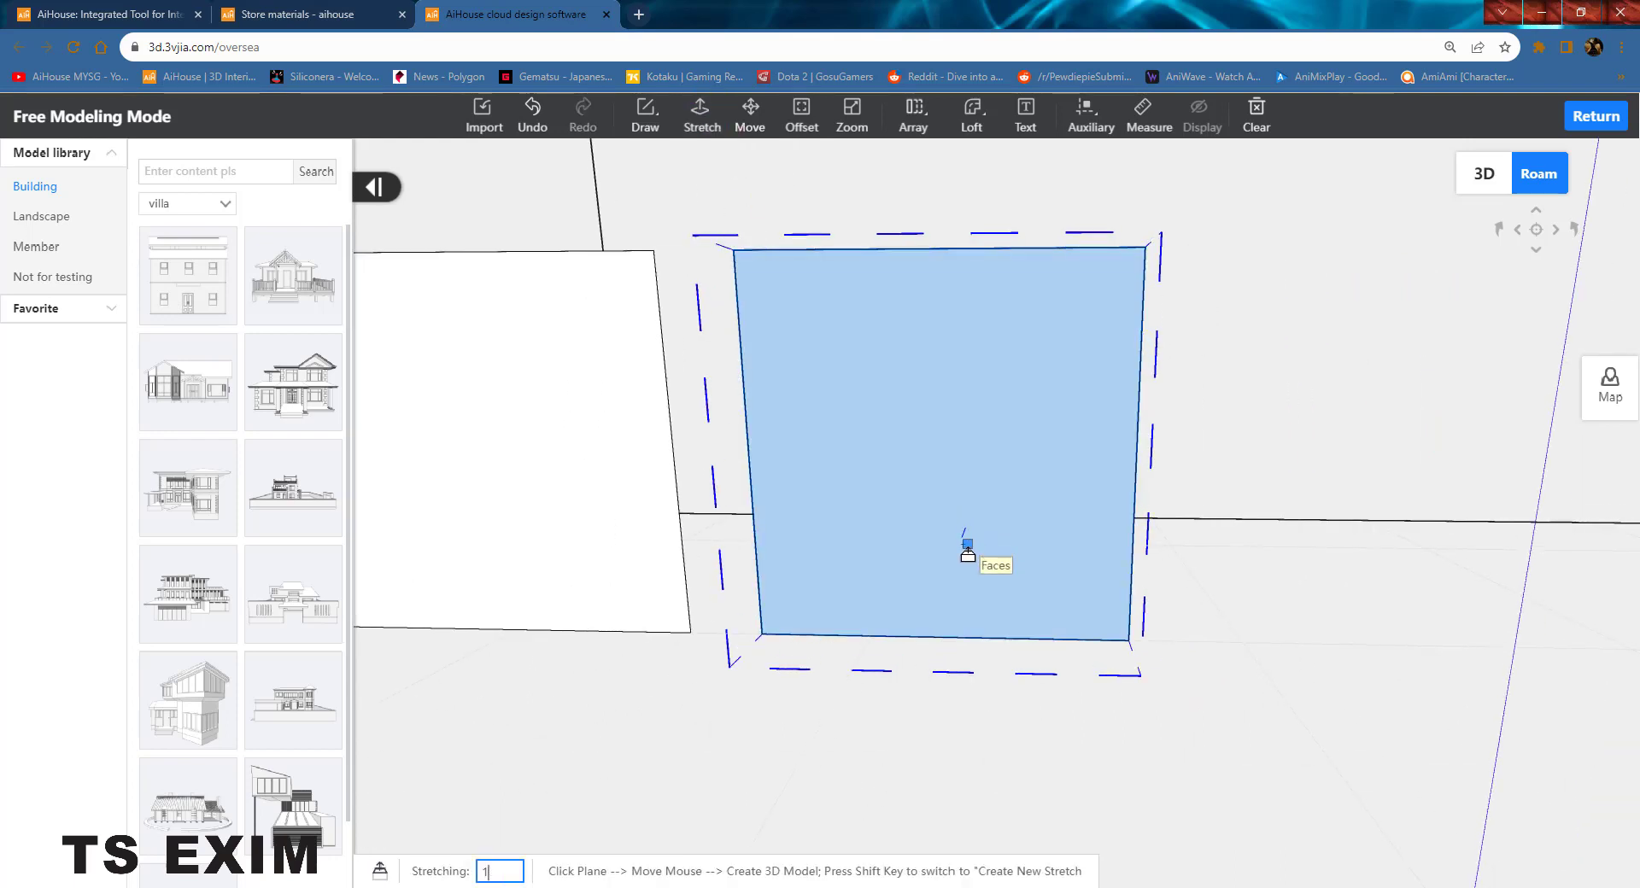
text(0)
key(Return)
key(Escape)
scroll(1287, 739, down, 3)
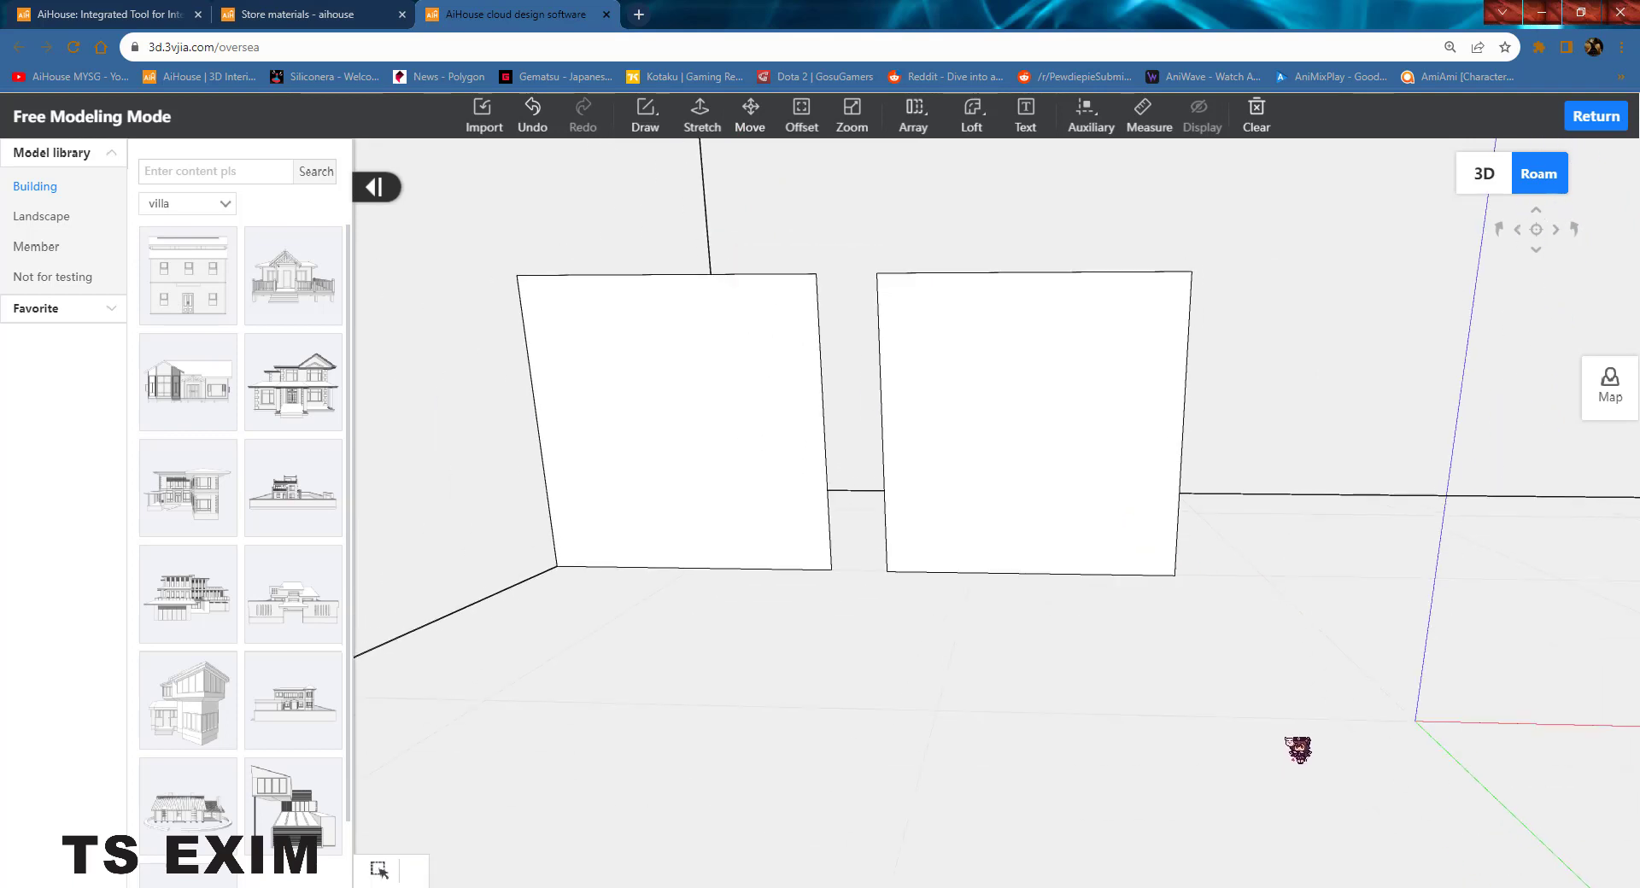
Step: Combine the stretched square panel's faces into one object and return to the main room scene
drag(1287, 700, 844, 156)
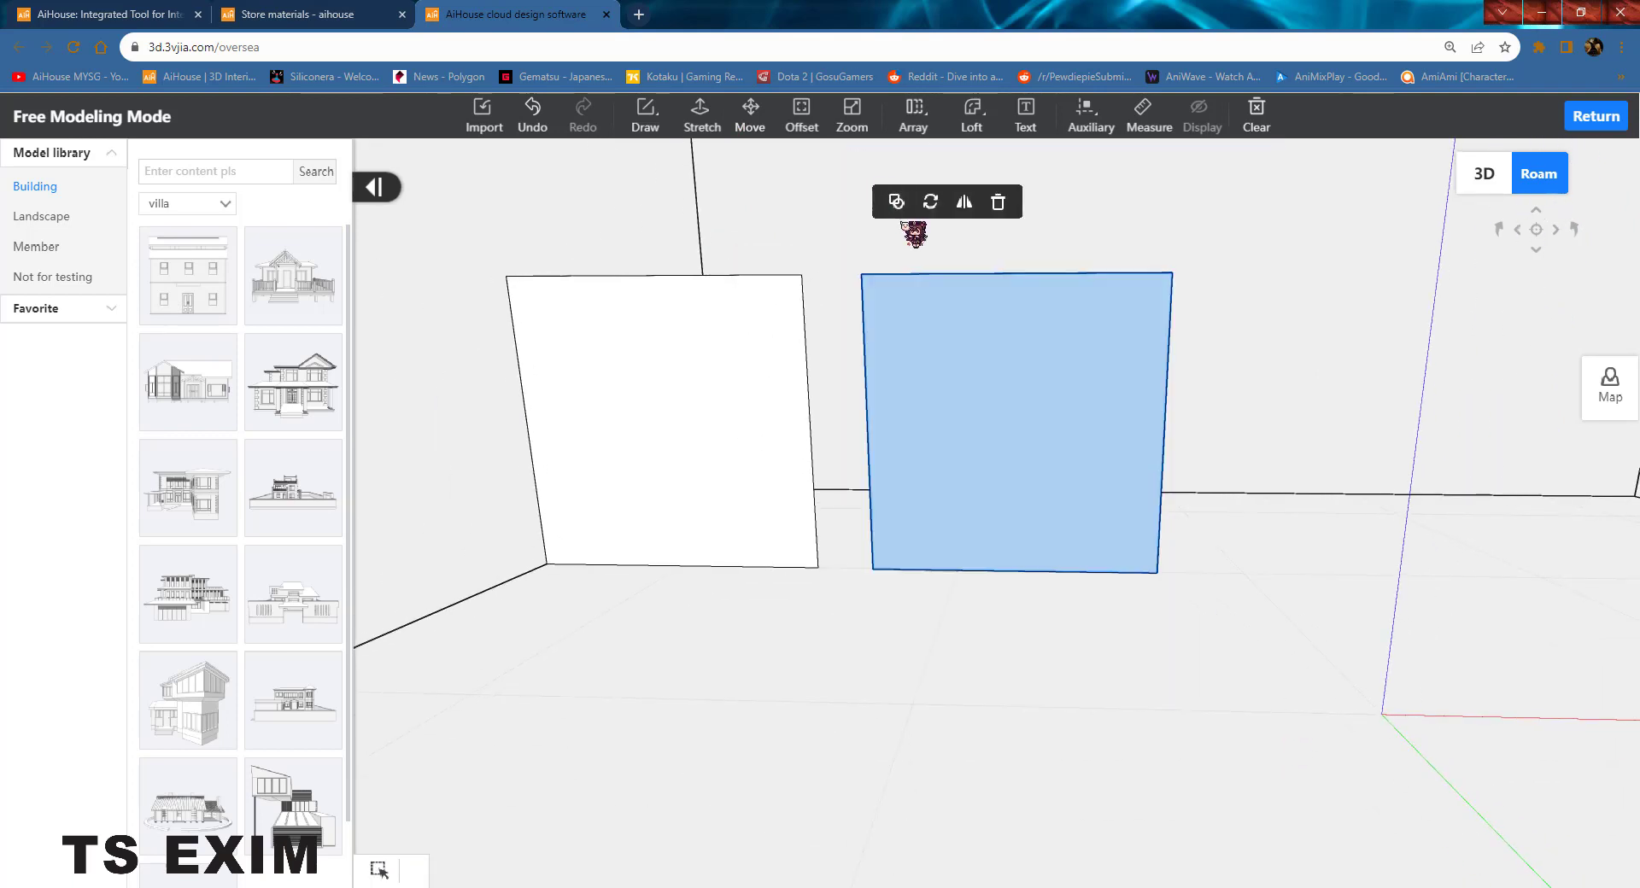
click(897, 202)
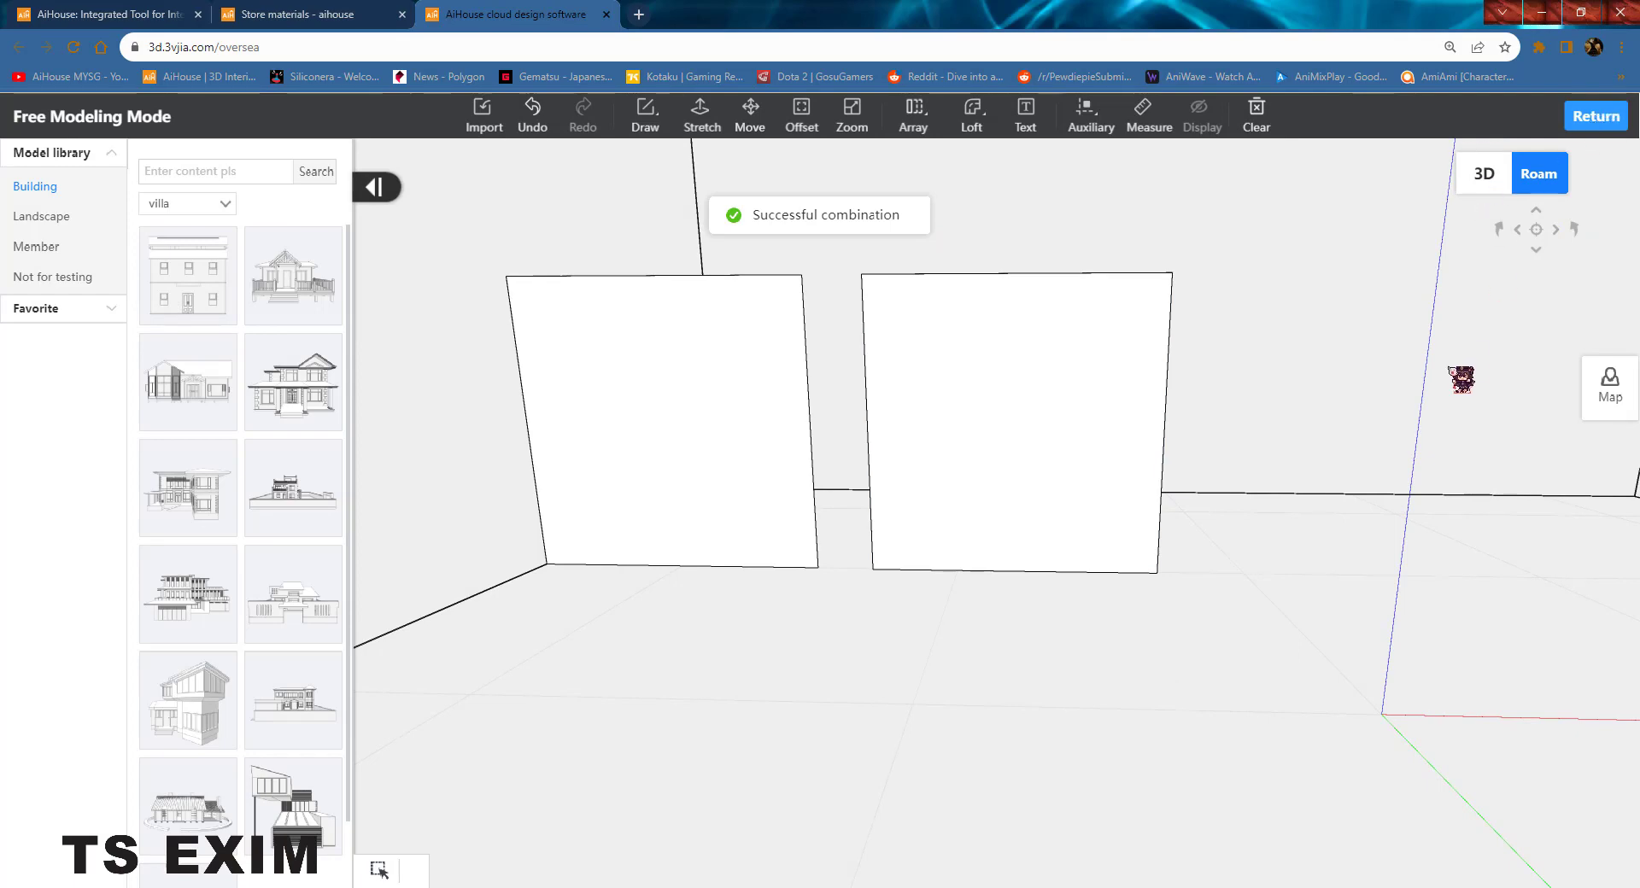
scroll(1225, 511, down, 2)
scroll(1225, 512, up, 2)
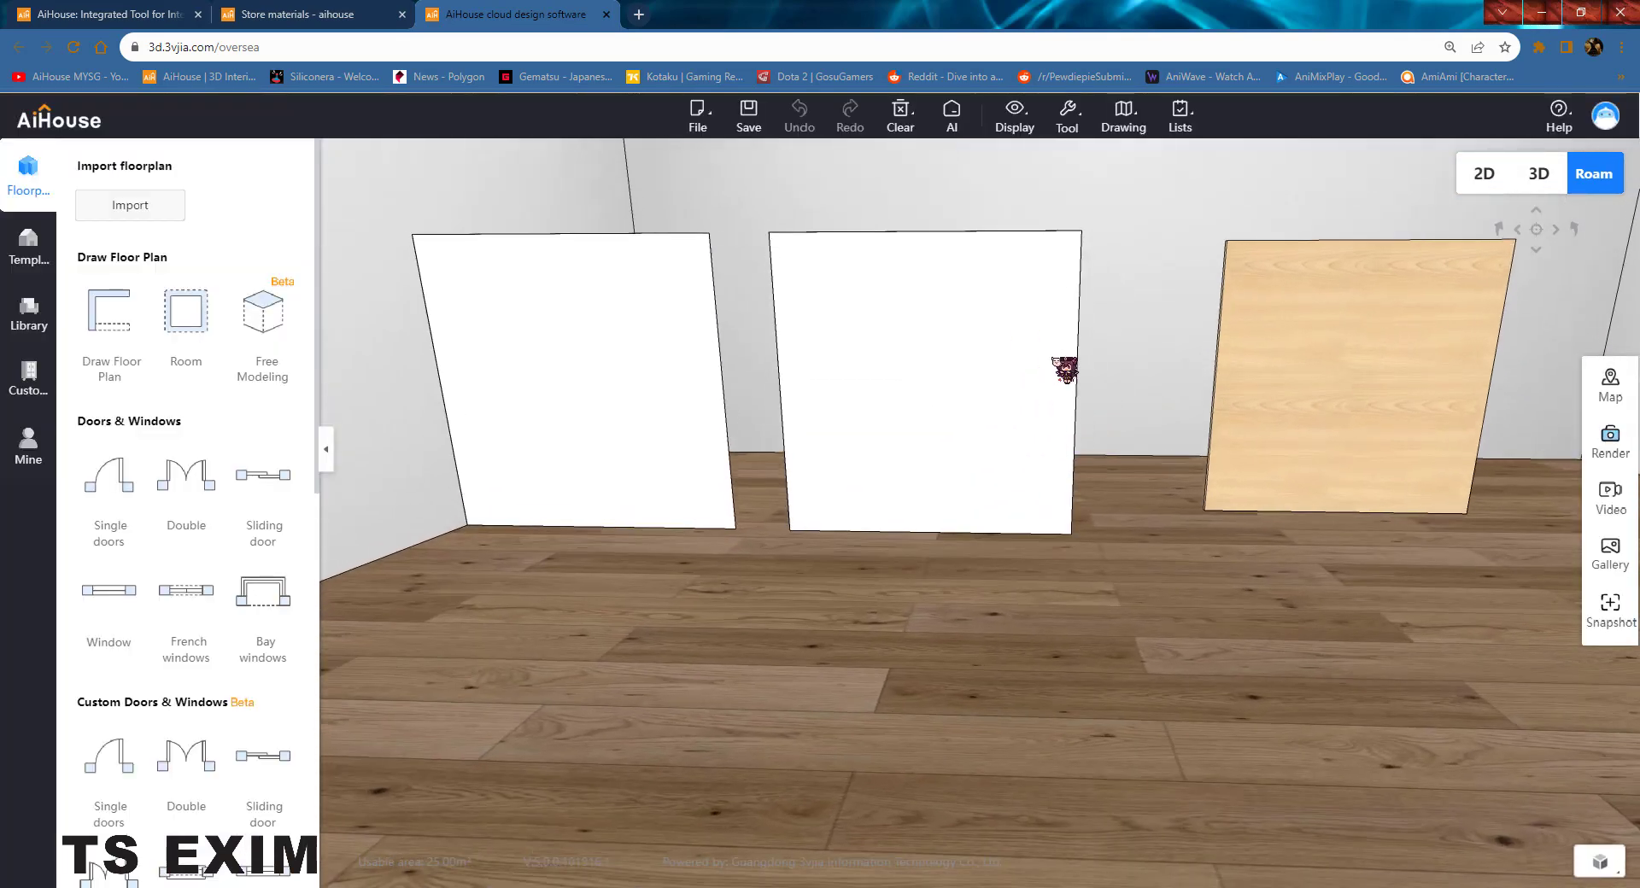
drag(1056, 359, 826, 421)
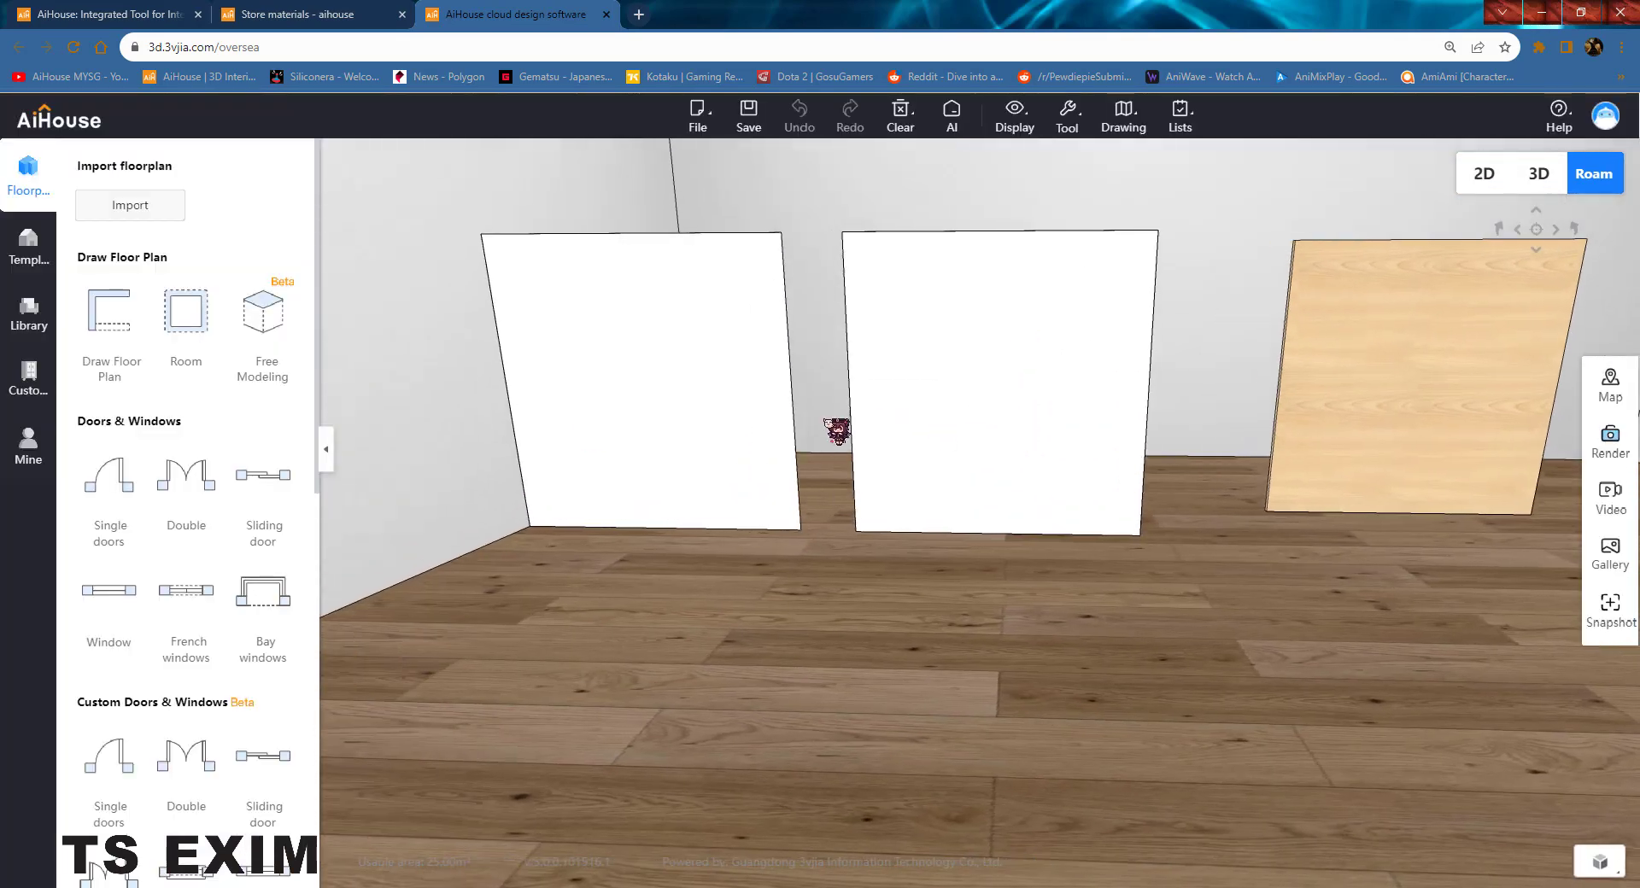
Step: Apply the uploaded wicker weave texture to the flat square face nearest the room corner
click(31, 463)
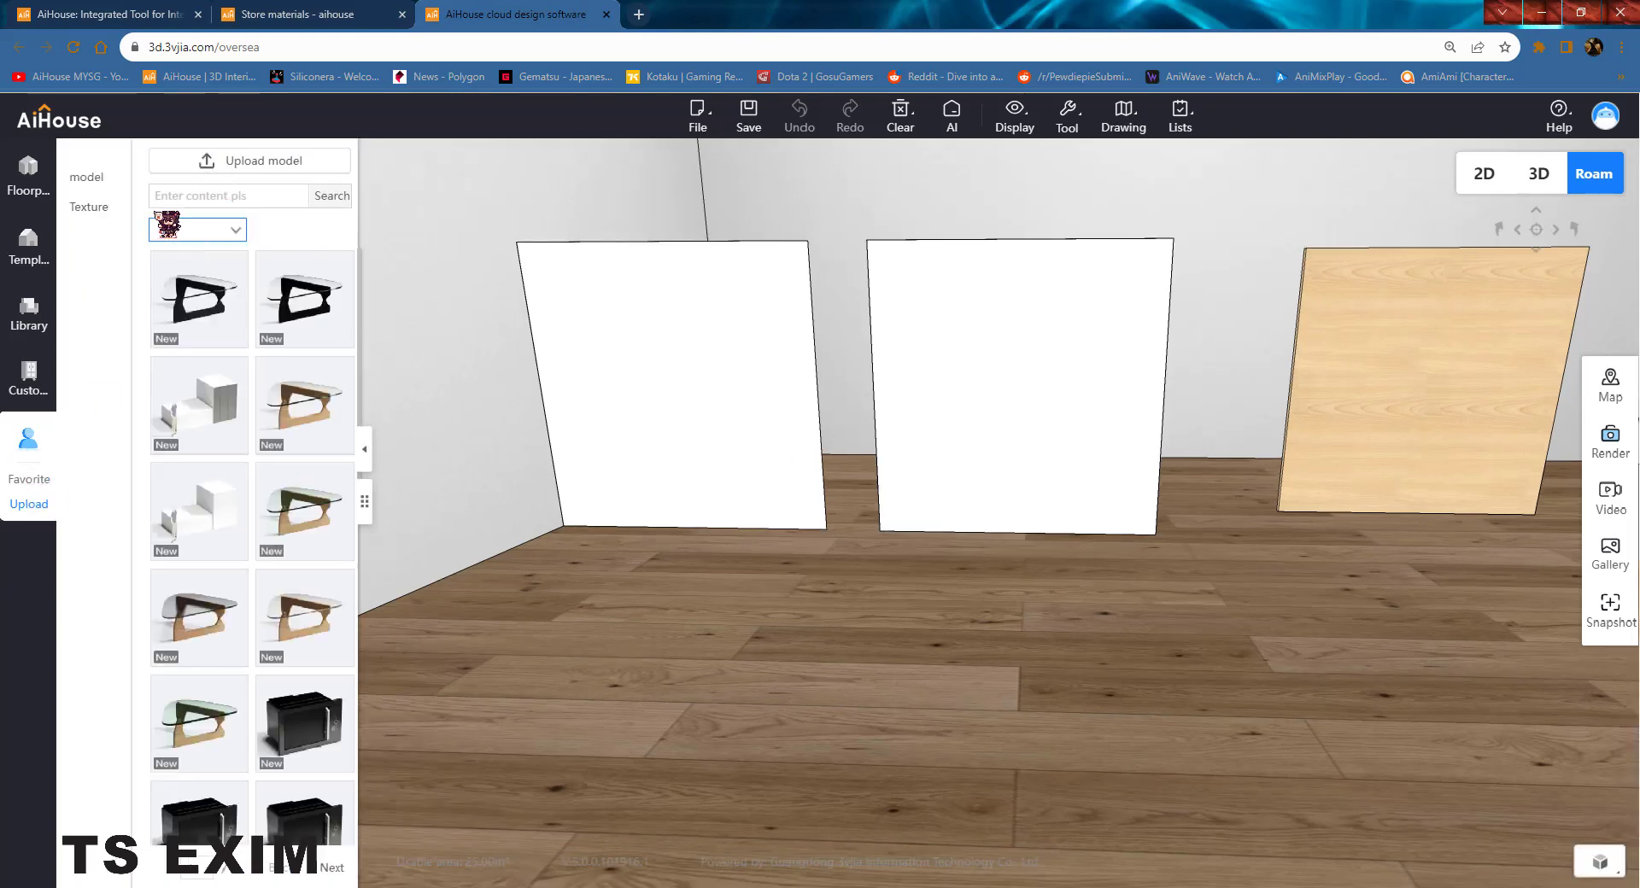
mouse_move(104, 203)
key(ctrl)
click(197, 195)
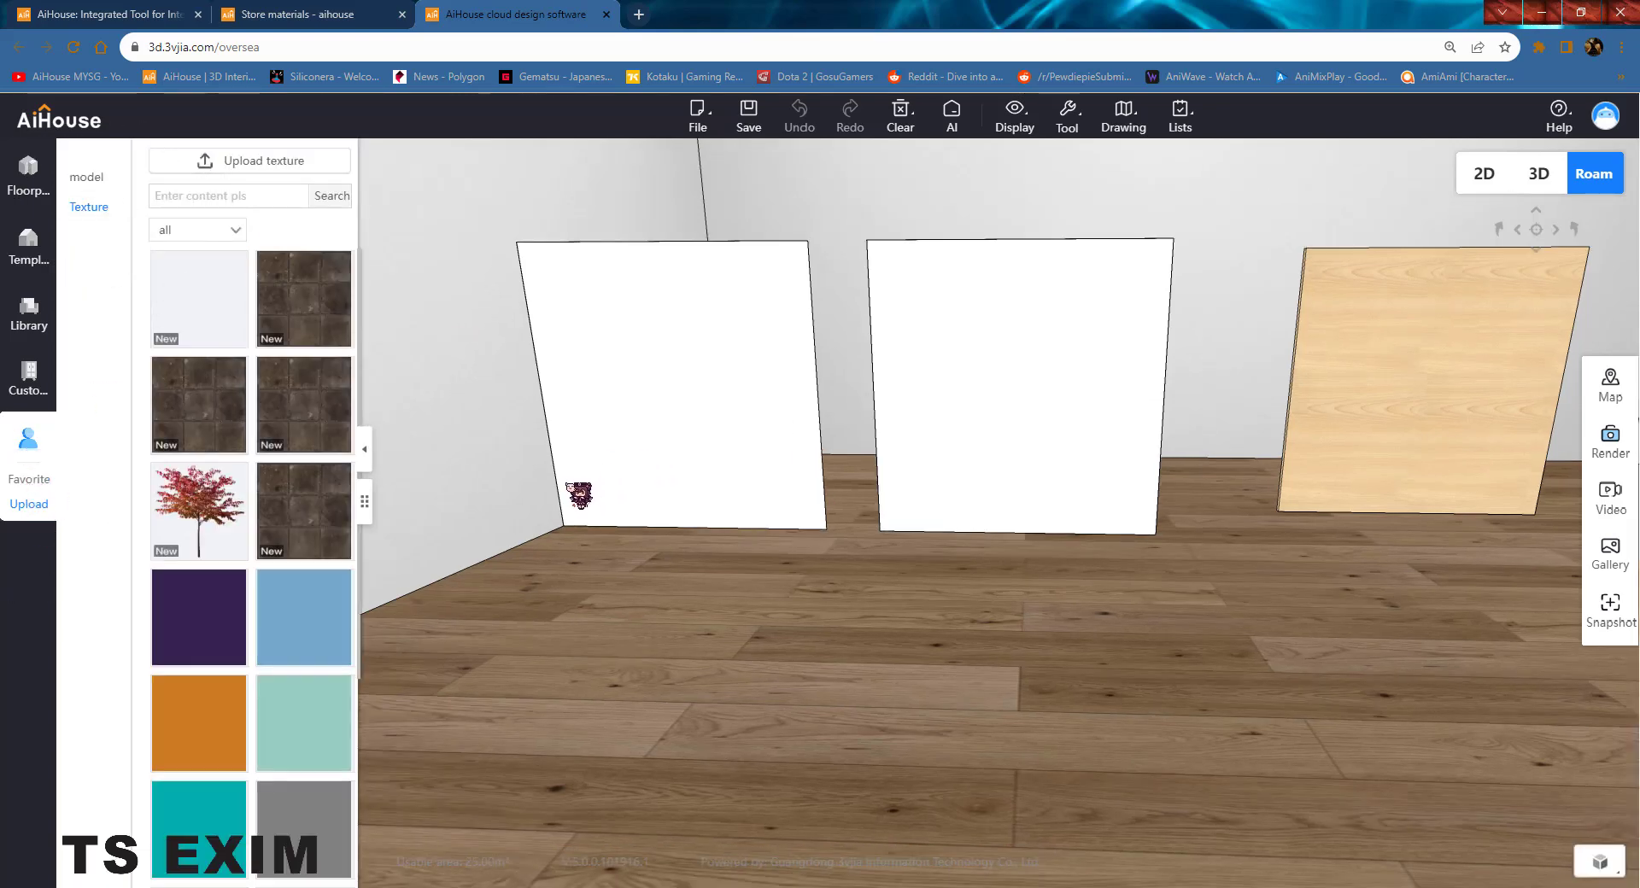
drag(600, 457, 661, 417)
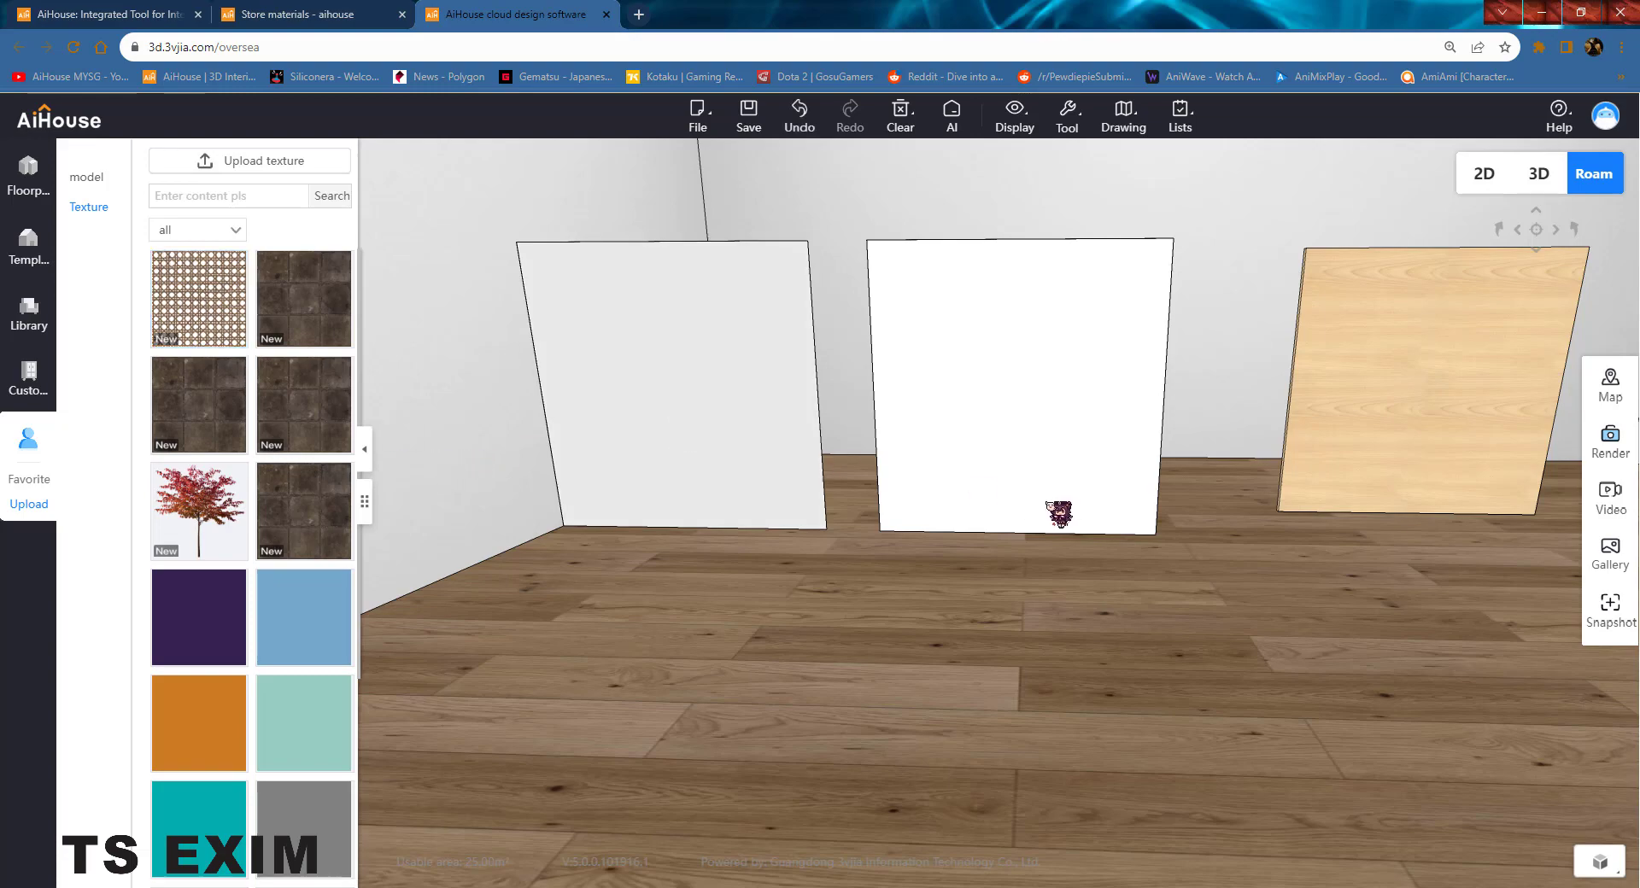
Step: Apply the same wicker weave texture to the stretched square panel in the middle
scroll(1042, 503, up, 4)
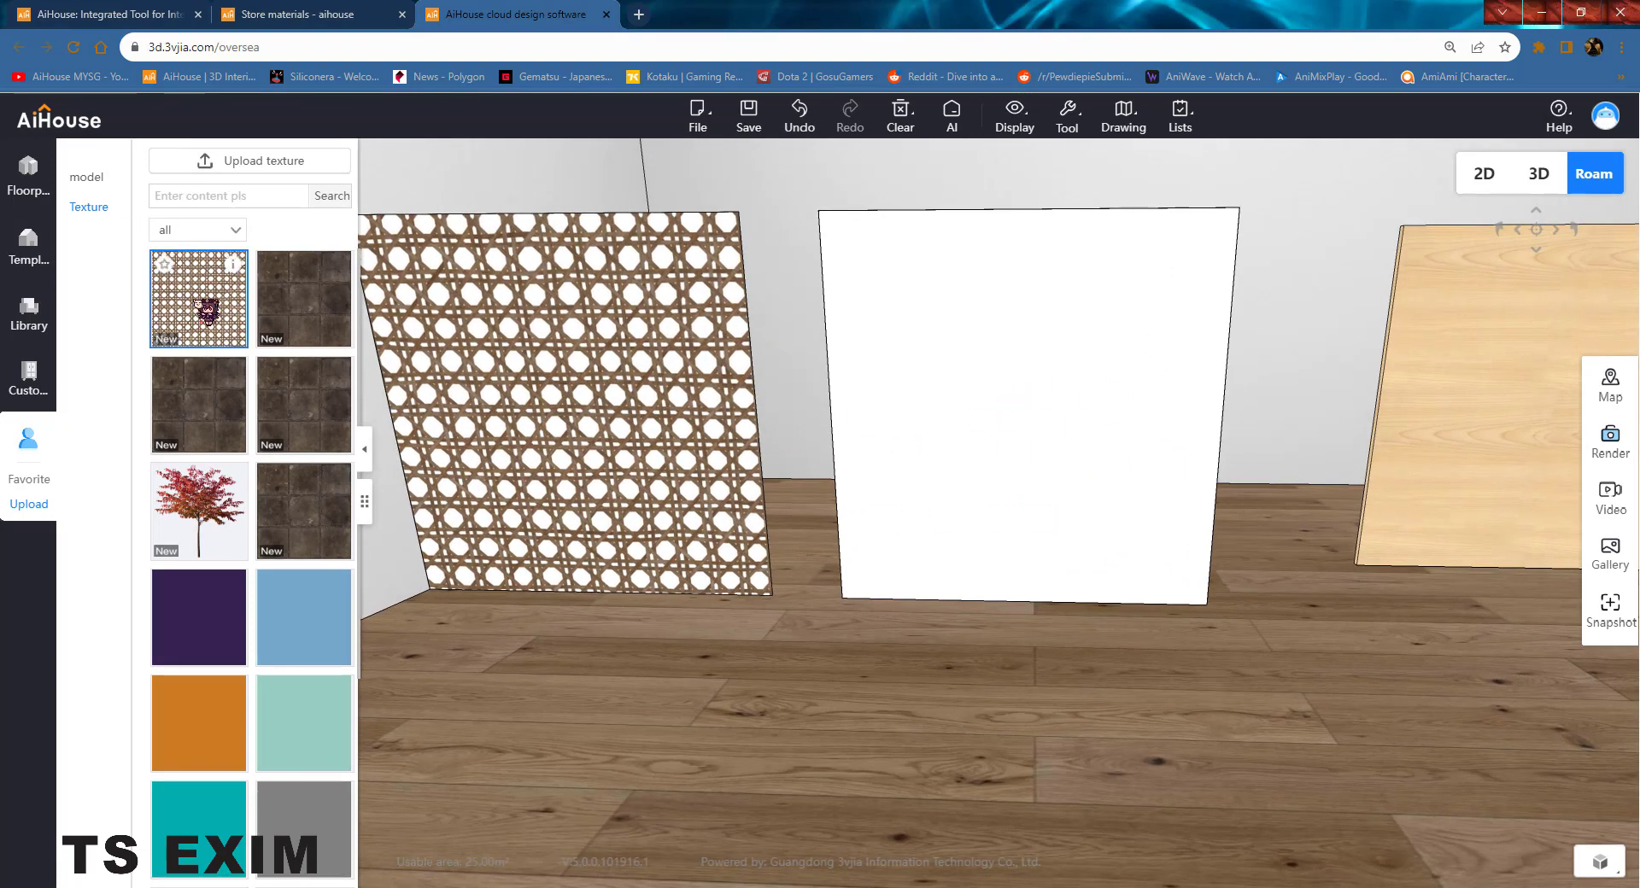
drag(205, 304, 998, 417)
key(w)
key(d)
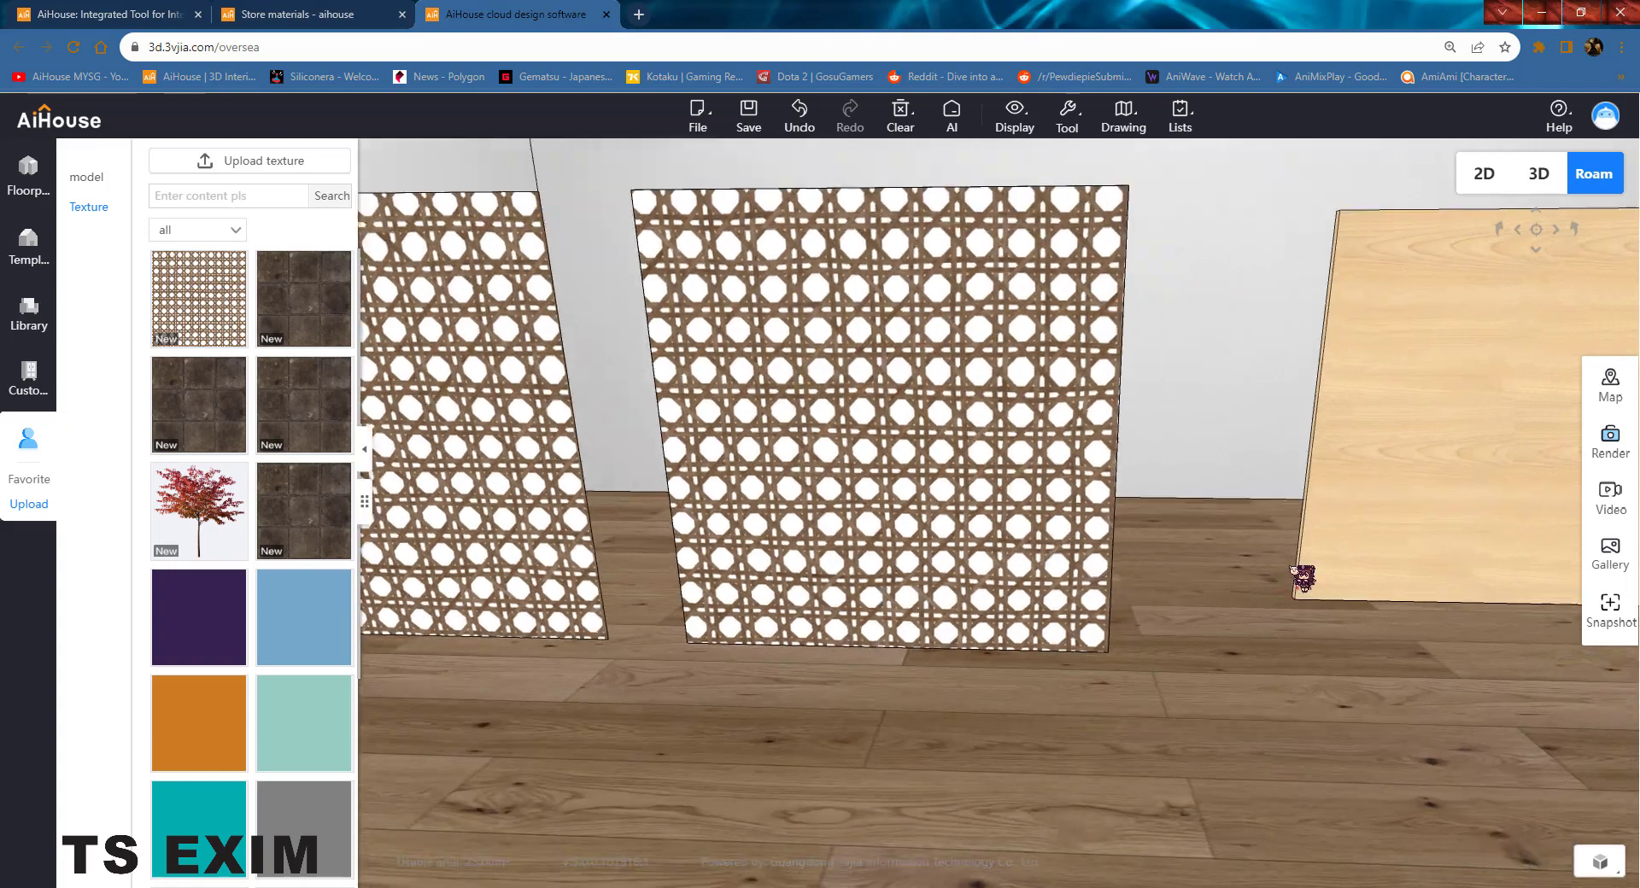
Step: Open the wooden panel in System Cabinet design and bring up its material setting
click(1207, 486)
key(s)
click(1245, 457)
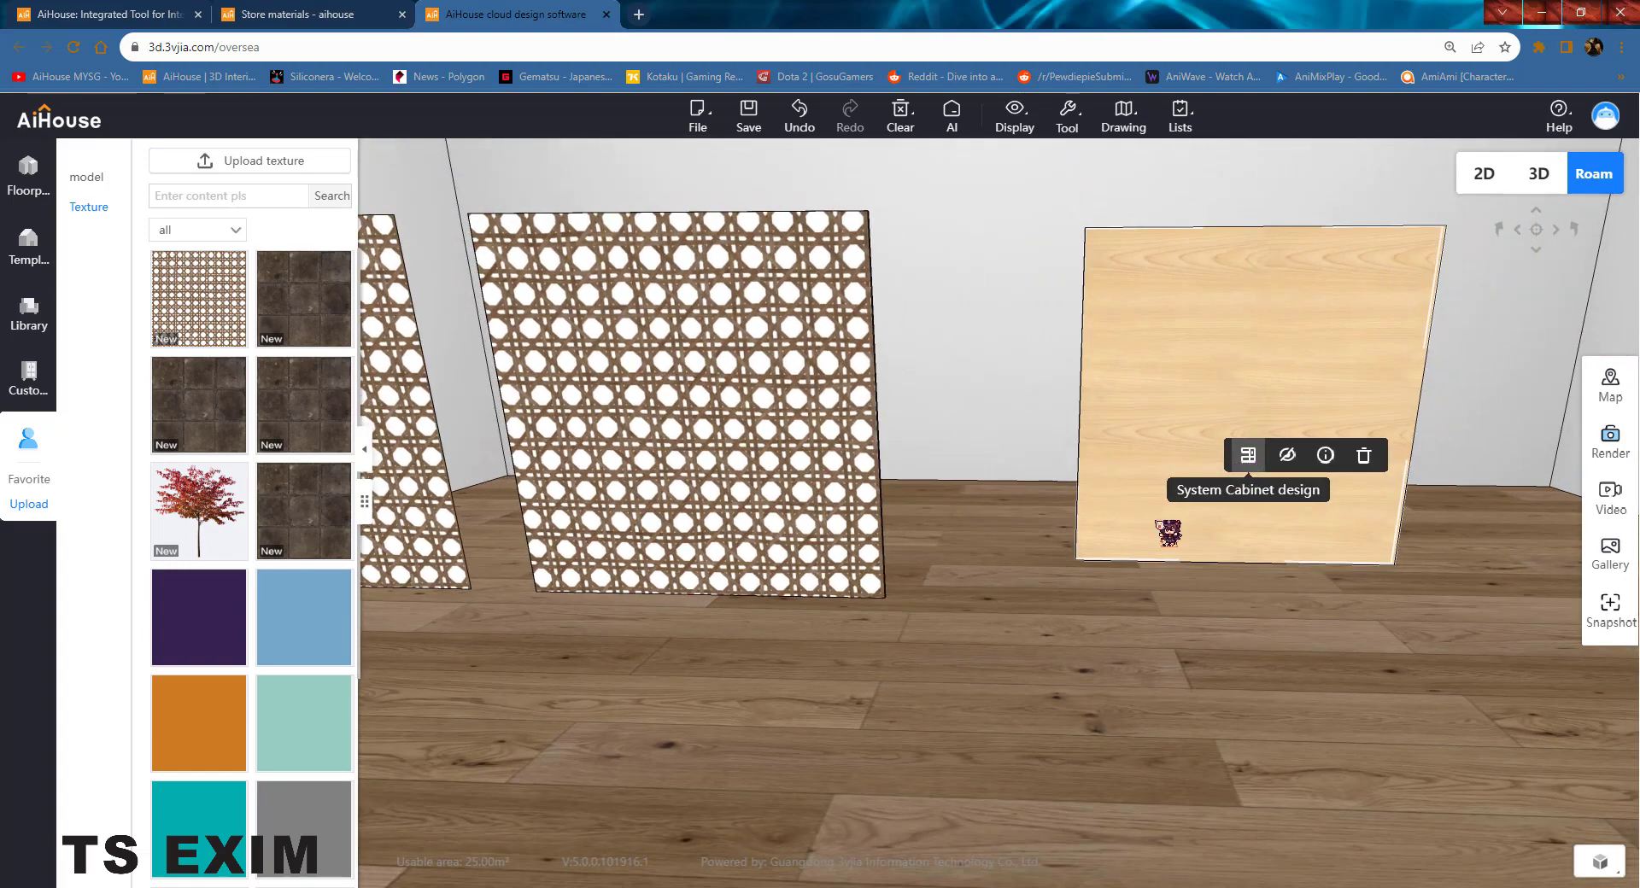
click(1158, 440)
mouse_move(1585, 679)
key(ctrl)
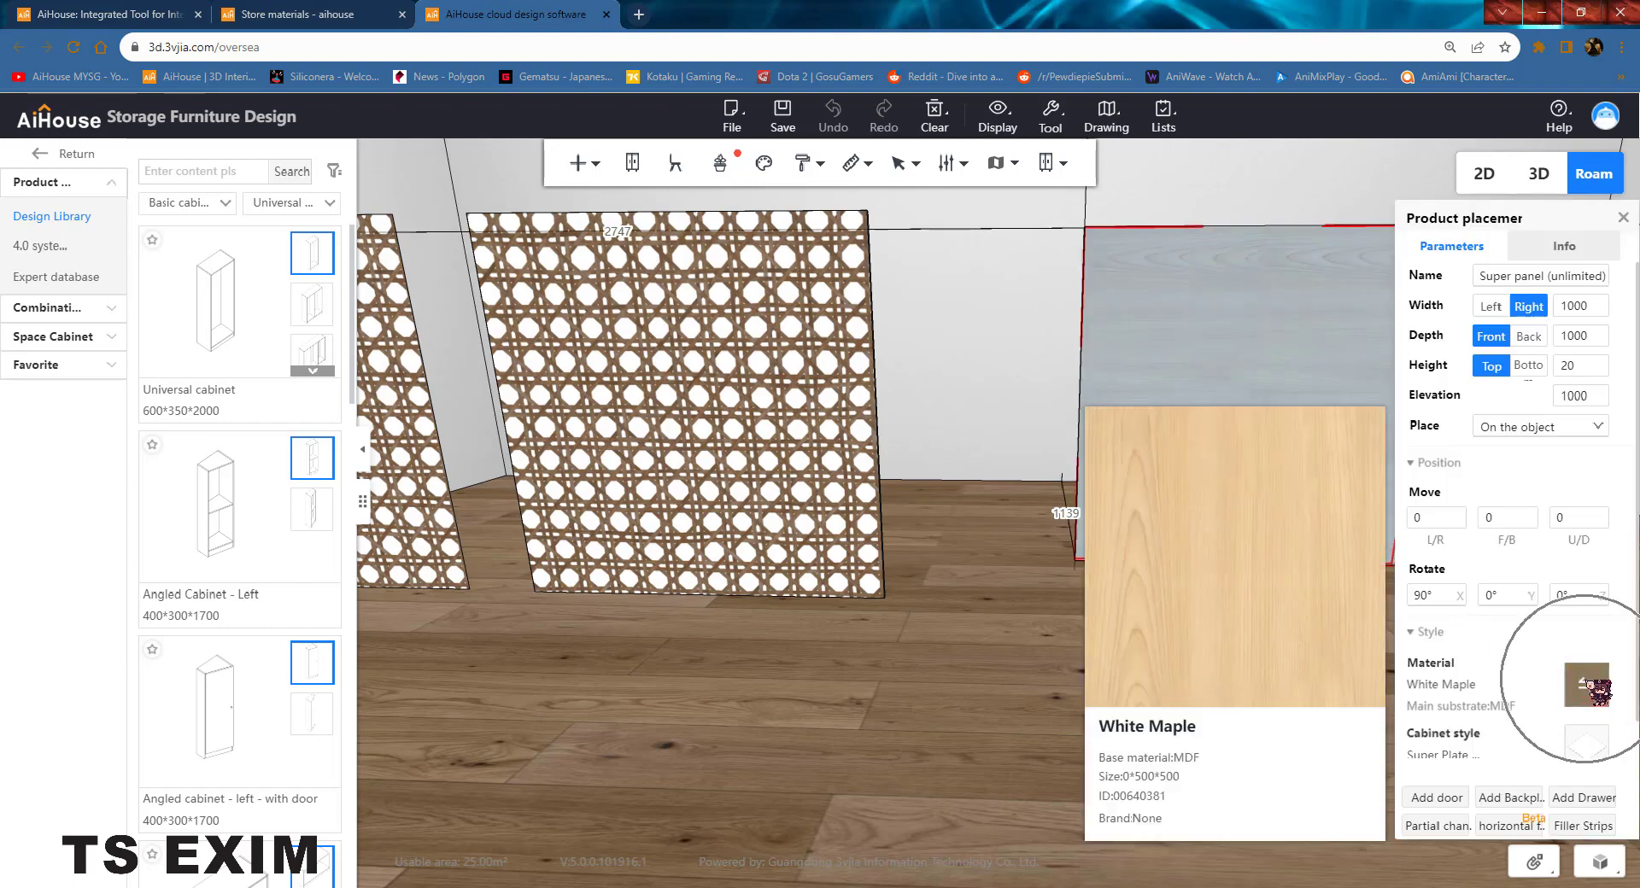
Step: Set the wooden panel's material to WEAVING from the user's own uploaded materials
click(1590, 690)
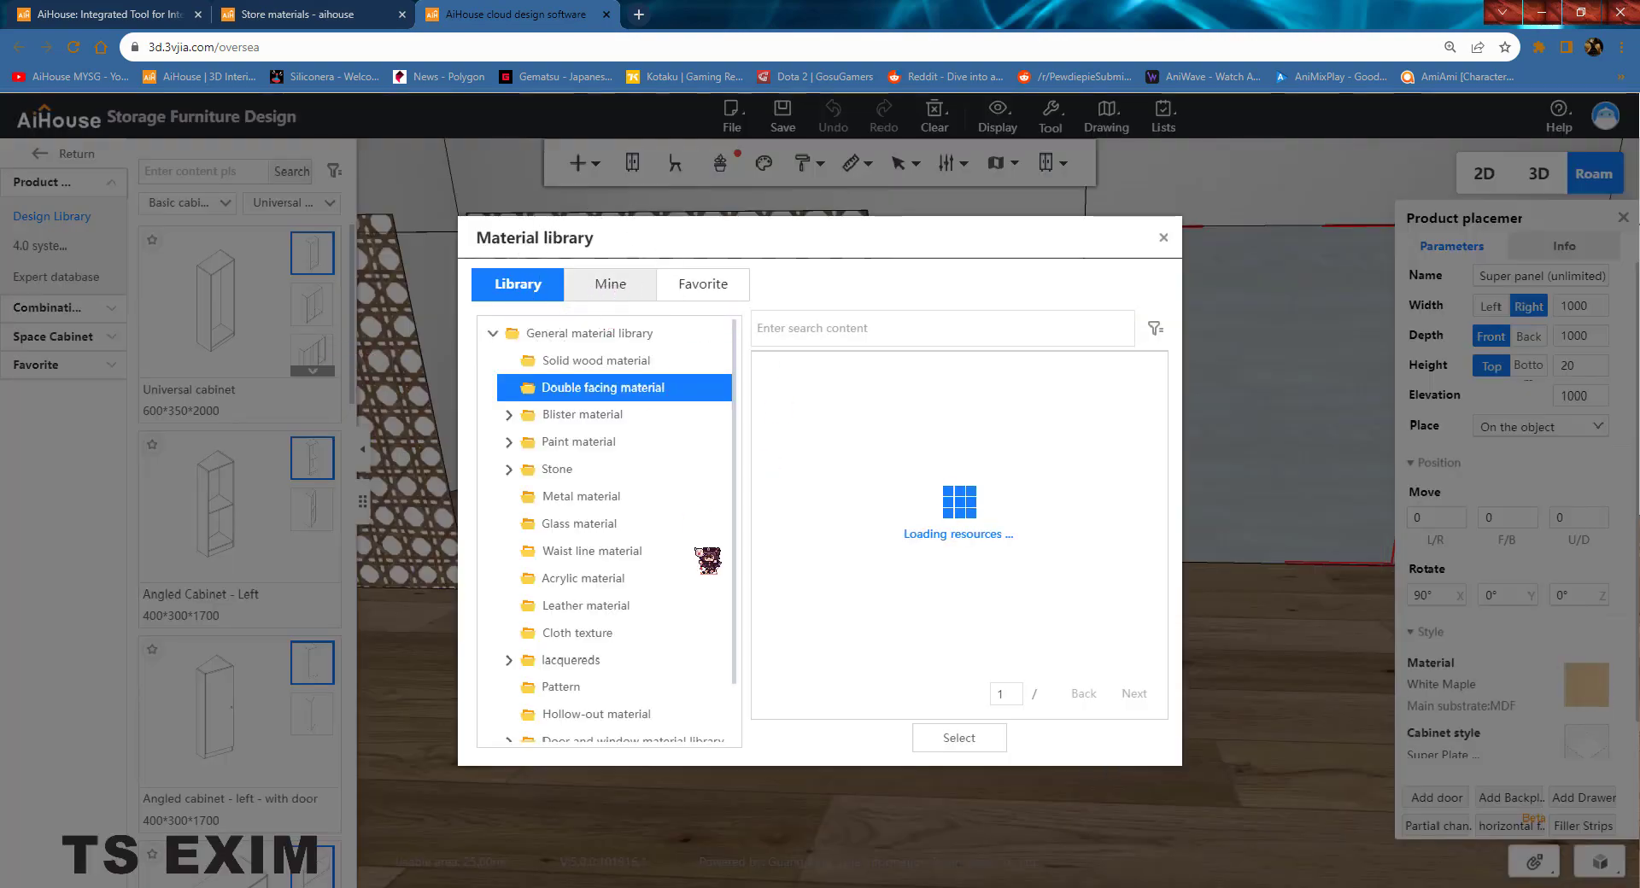
click(610, 283)
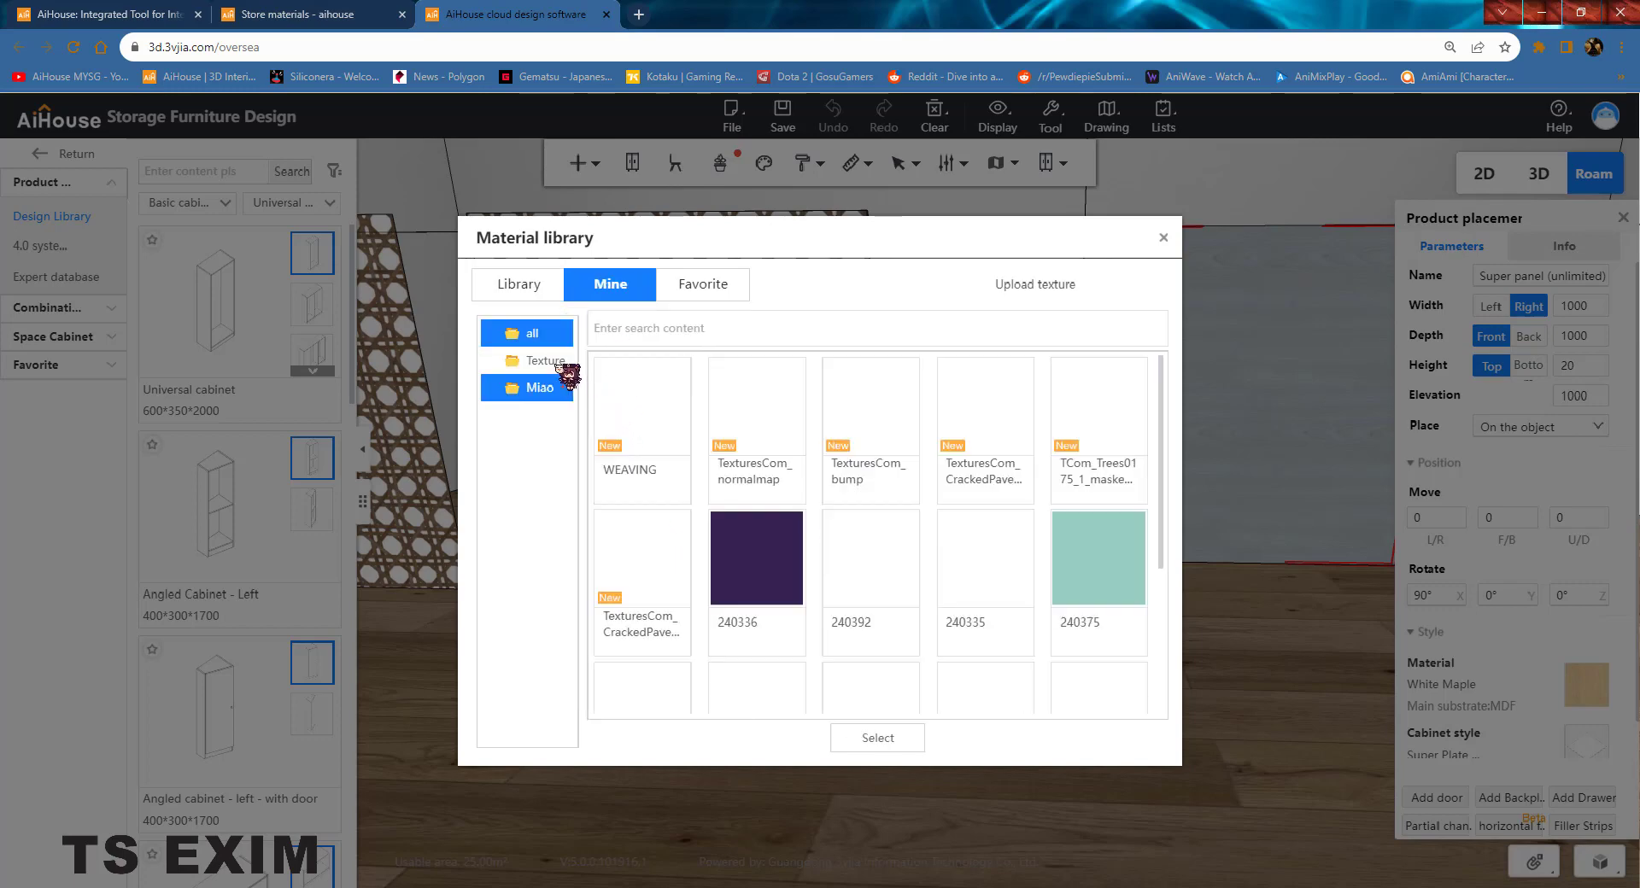
click(647, 415)
click(541, 389)
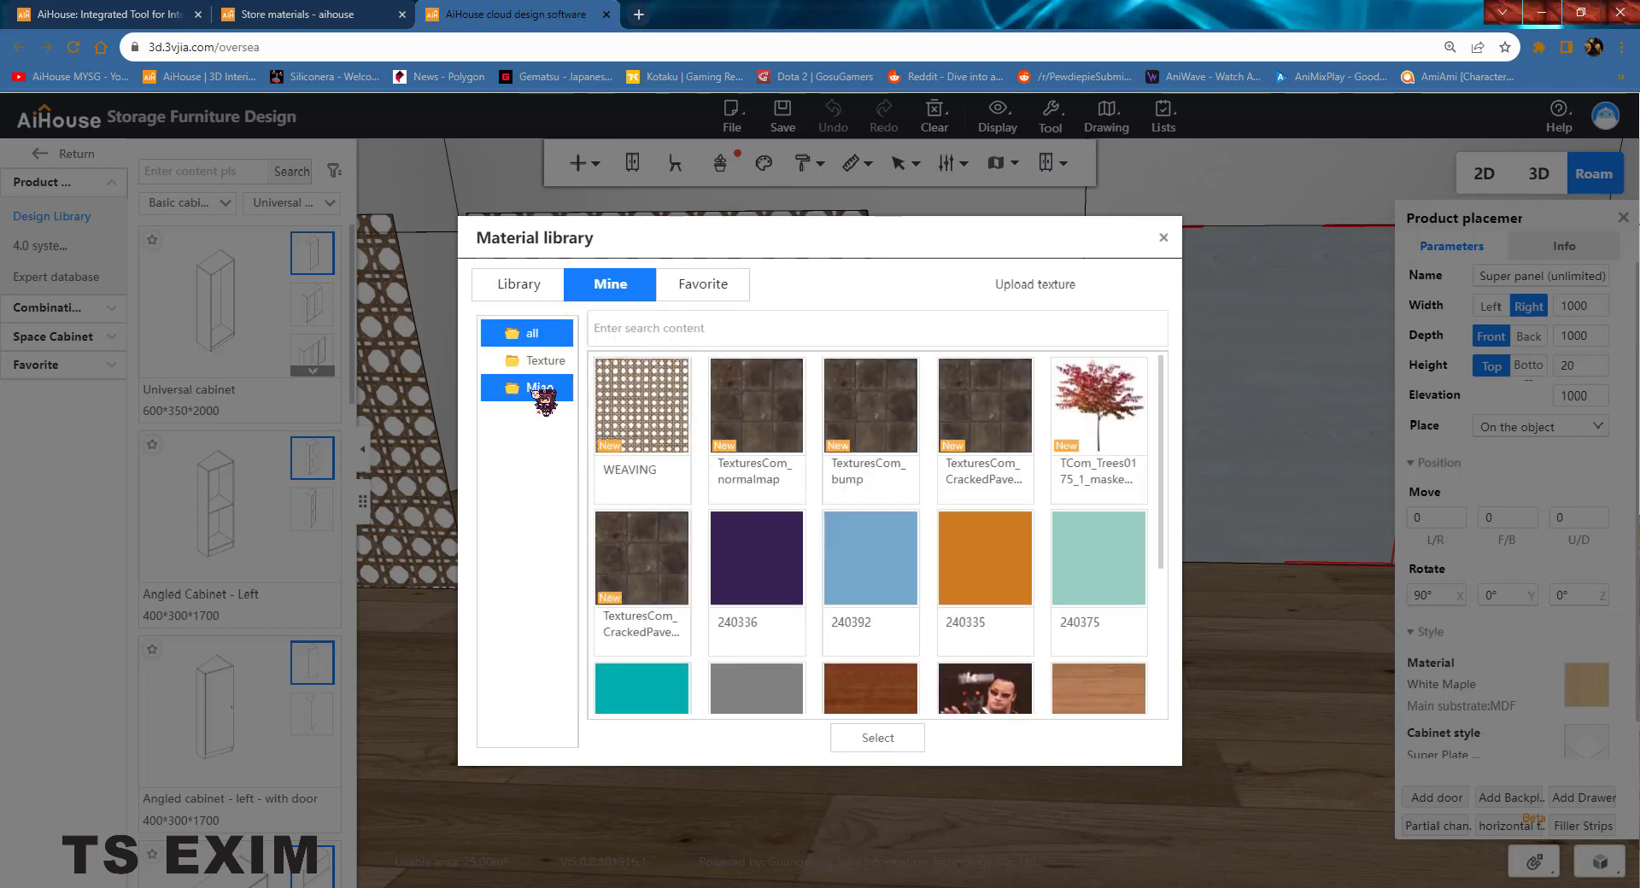
click(651, 425)
double_click(645, 422)
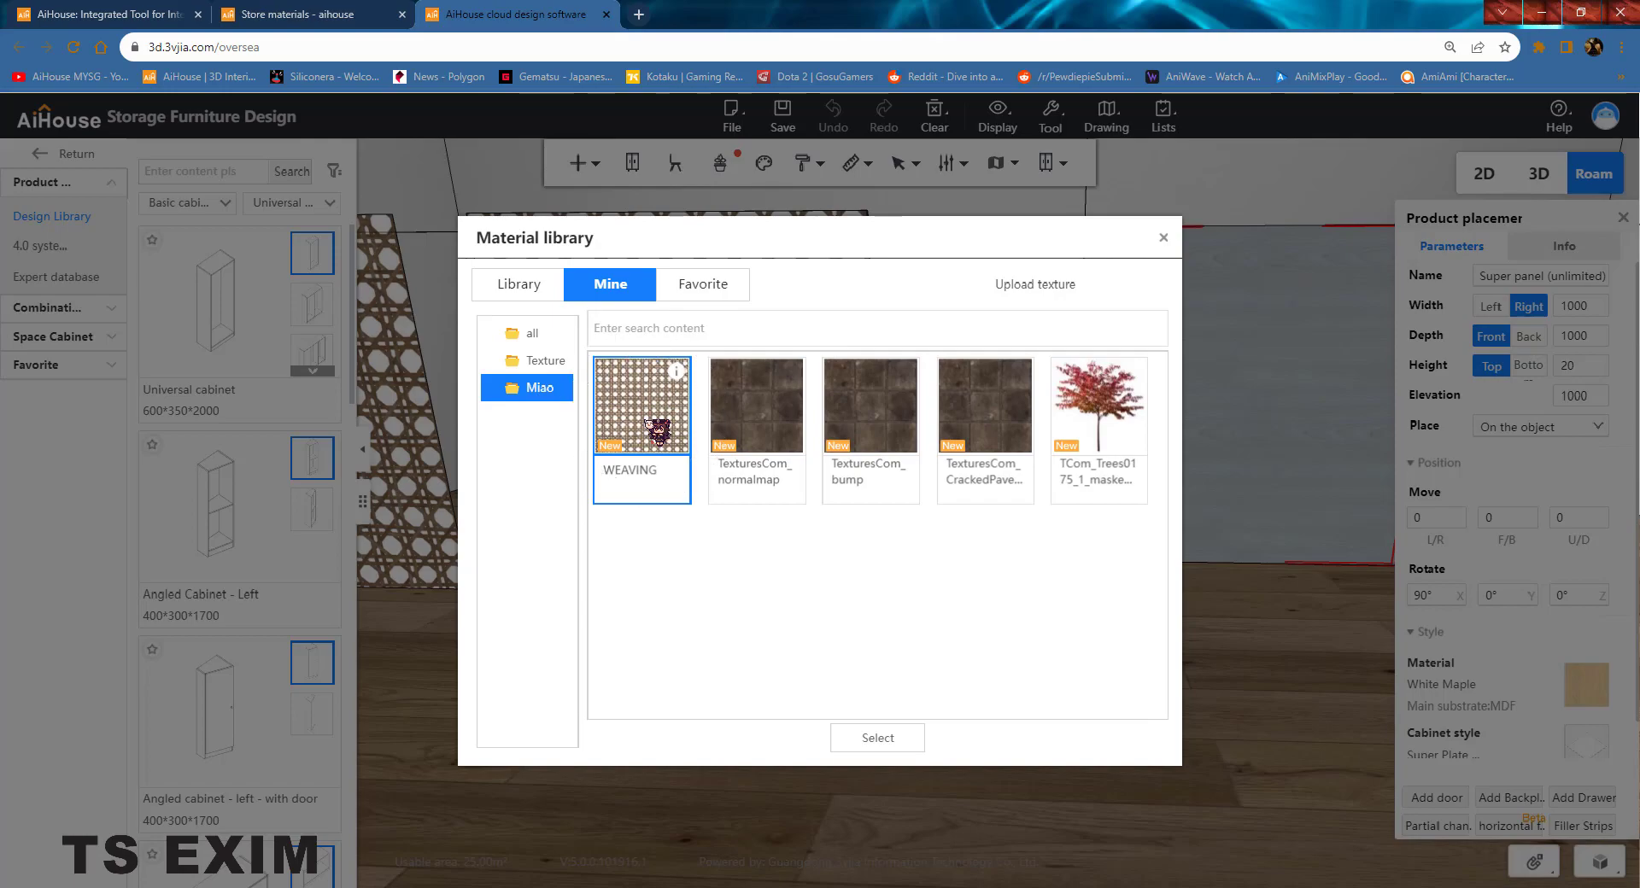
drag(1093, 590, 1241, 592)
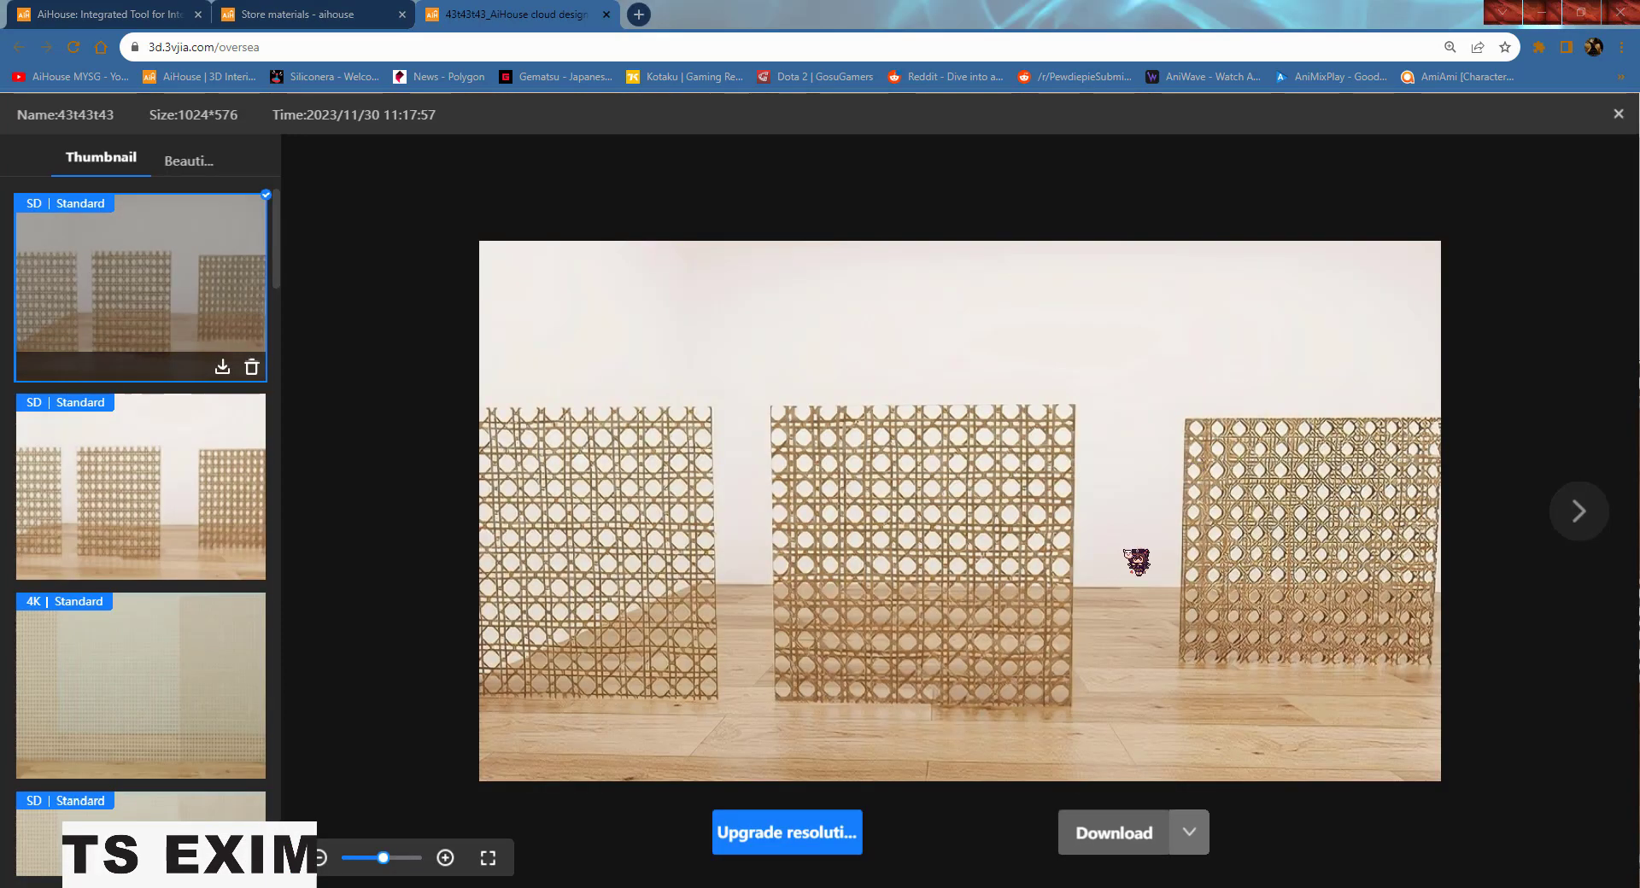
Step: Examine the rendered image up close, comparing the hollow weave on the flat face, the stretched panel and the cabinet panel
scroll(880, 539, up, 3)
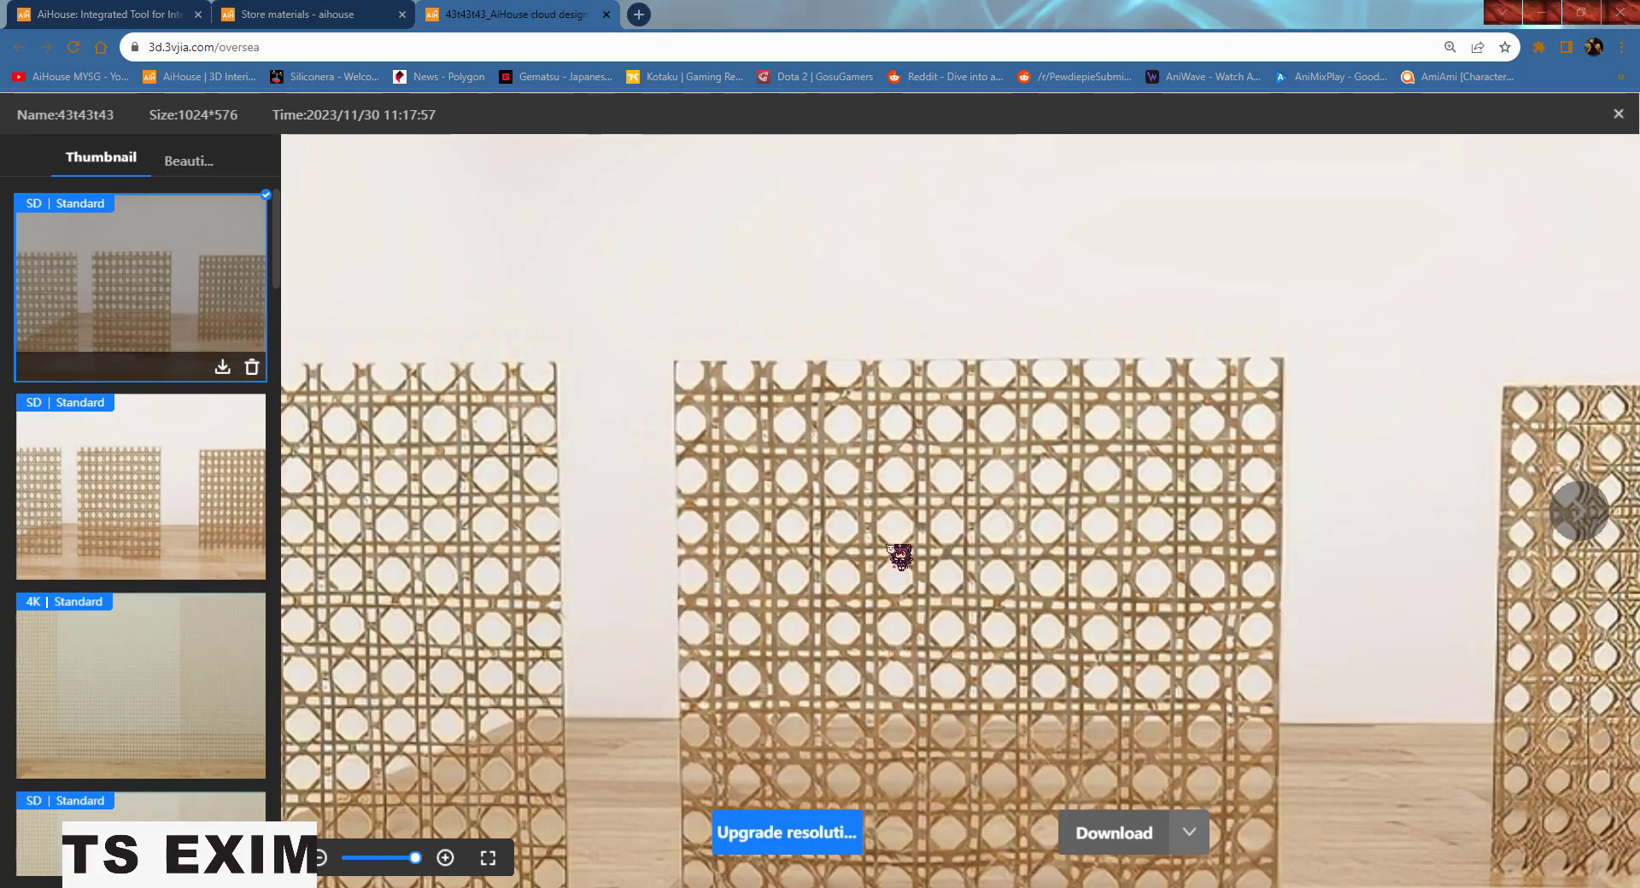
drag(993, 561, 813, 459)
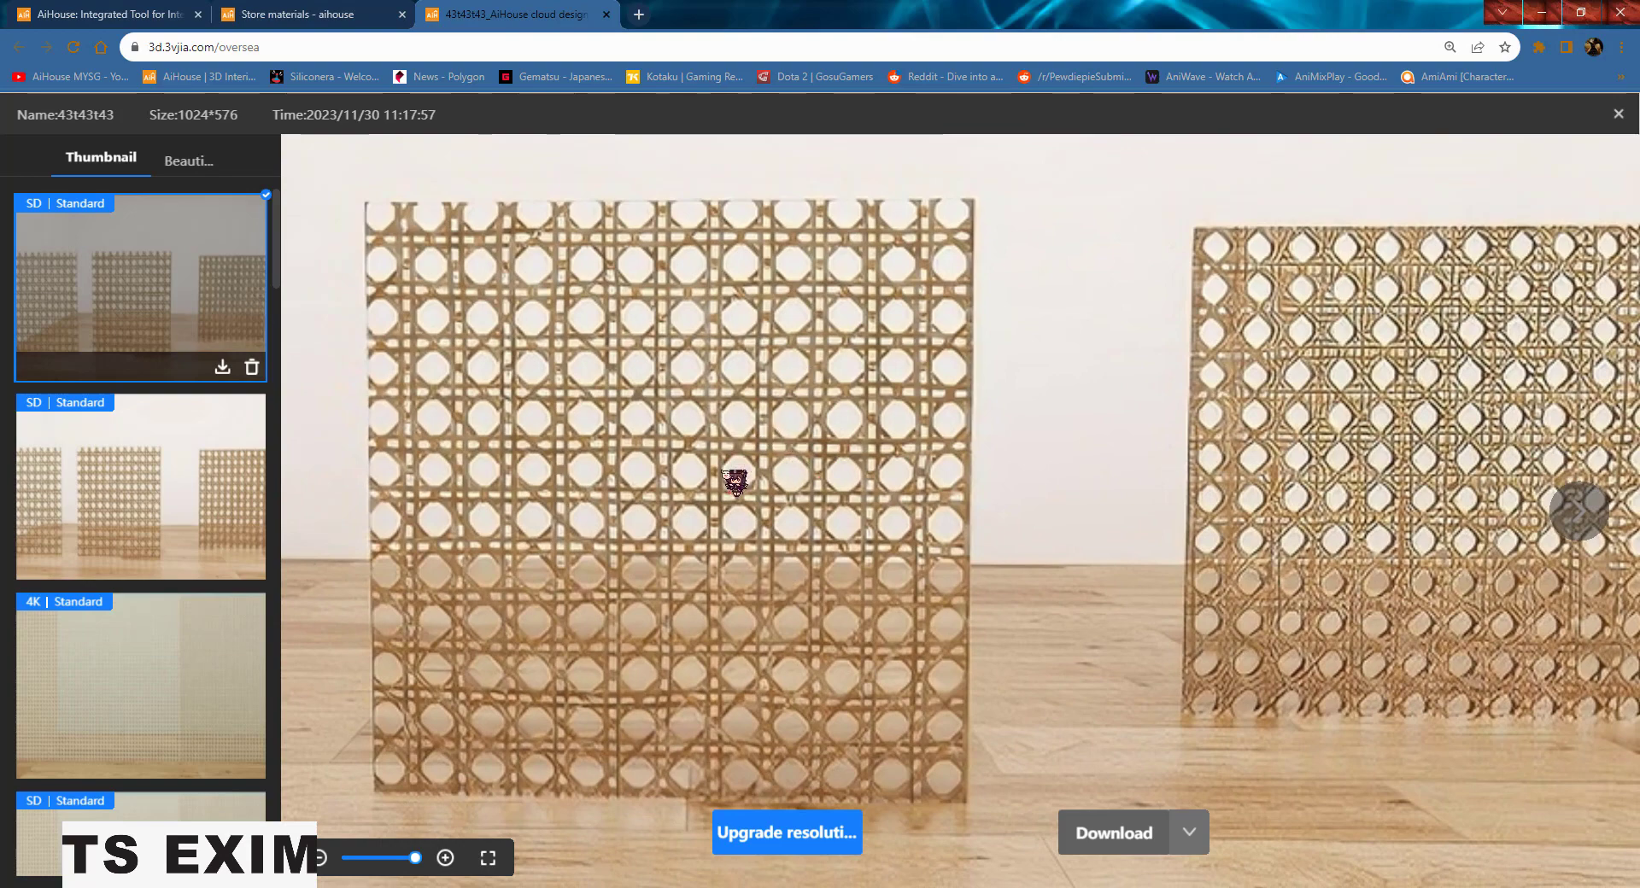
drag(952, 506, 604, 490)
drag(681, 551, 1285, 548)
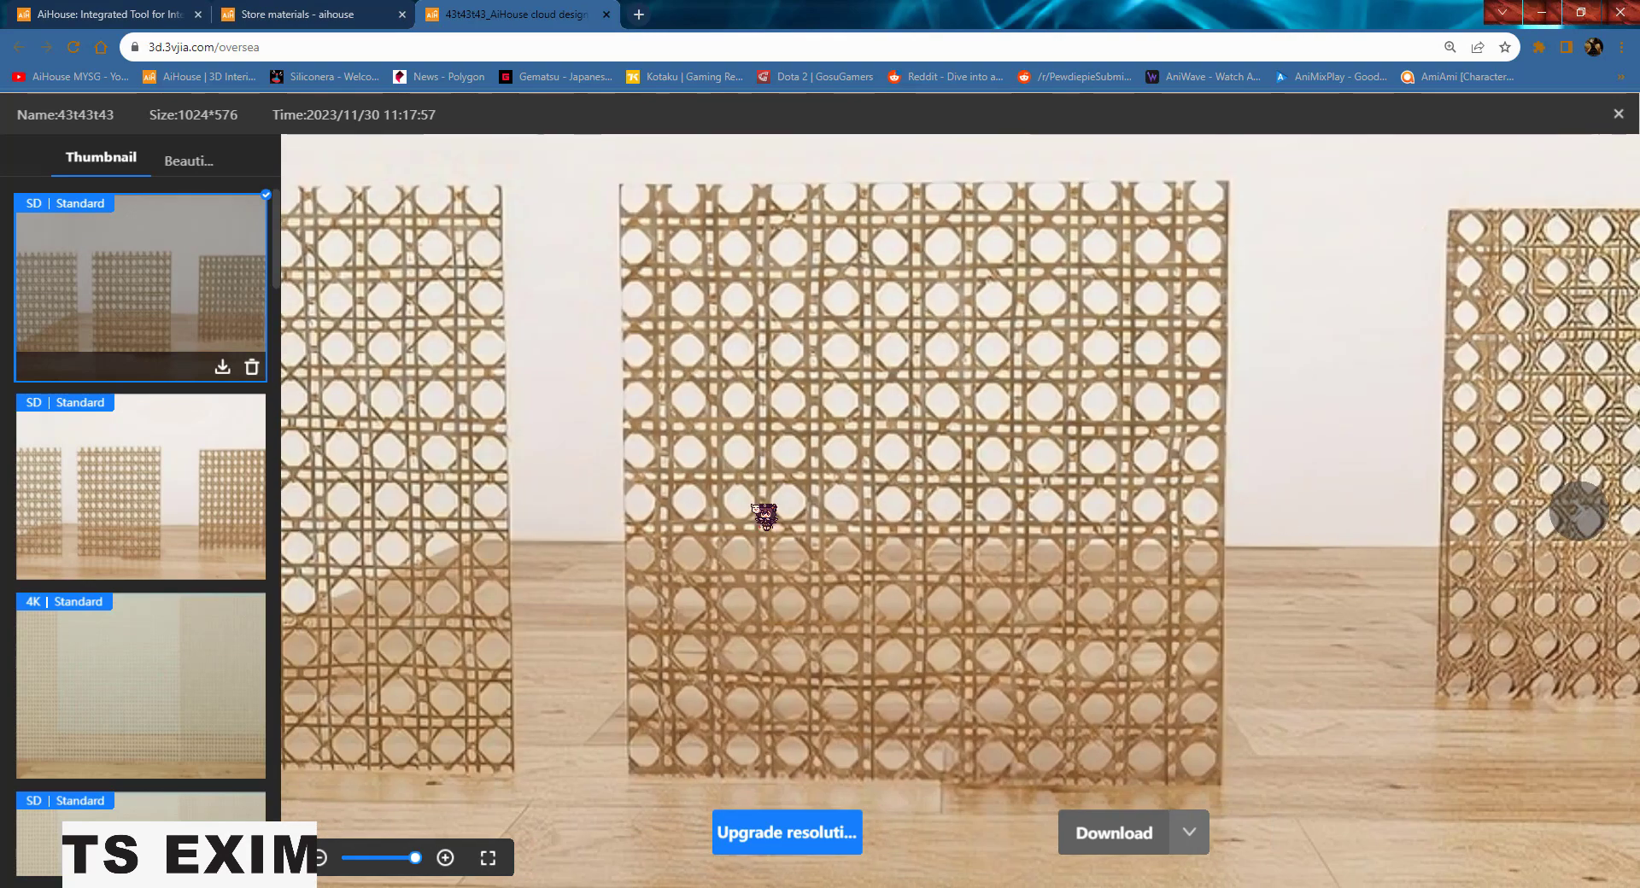
drag(398, 386, 647, 380)
drag(1030, 466, 615, 456)
scroll(635, 505, down, 3)
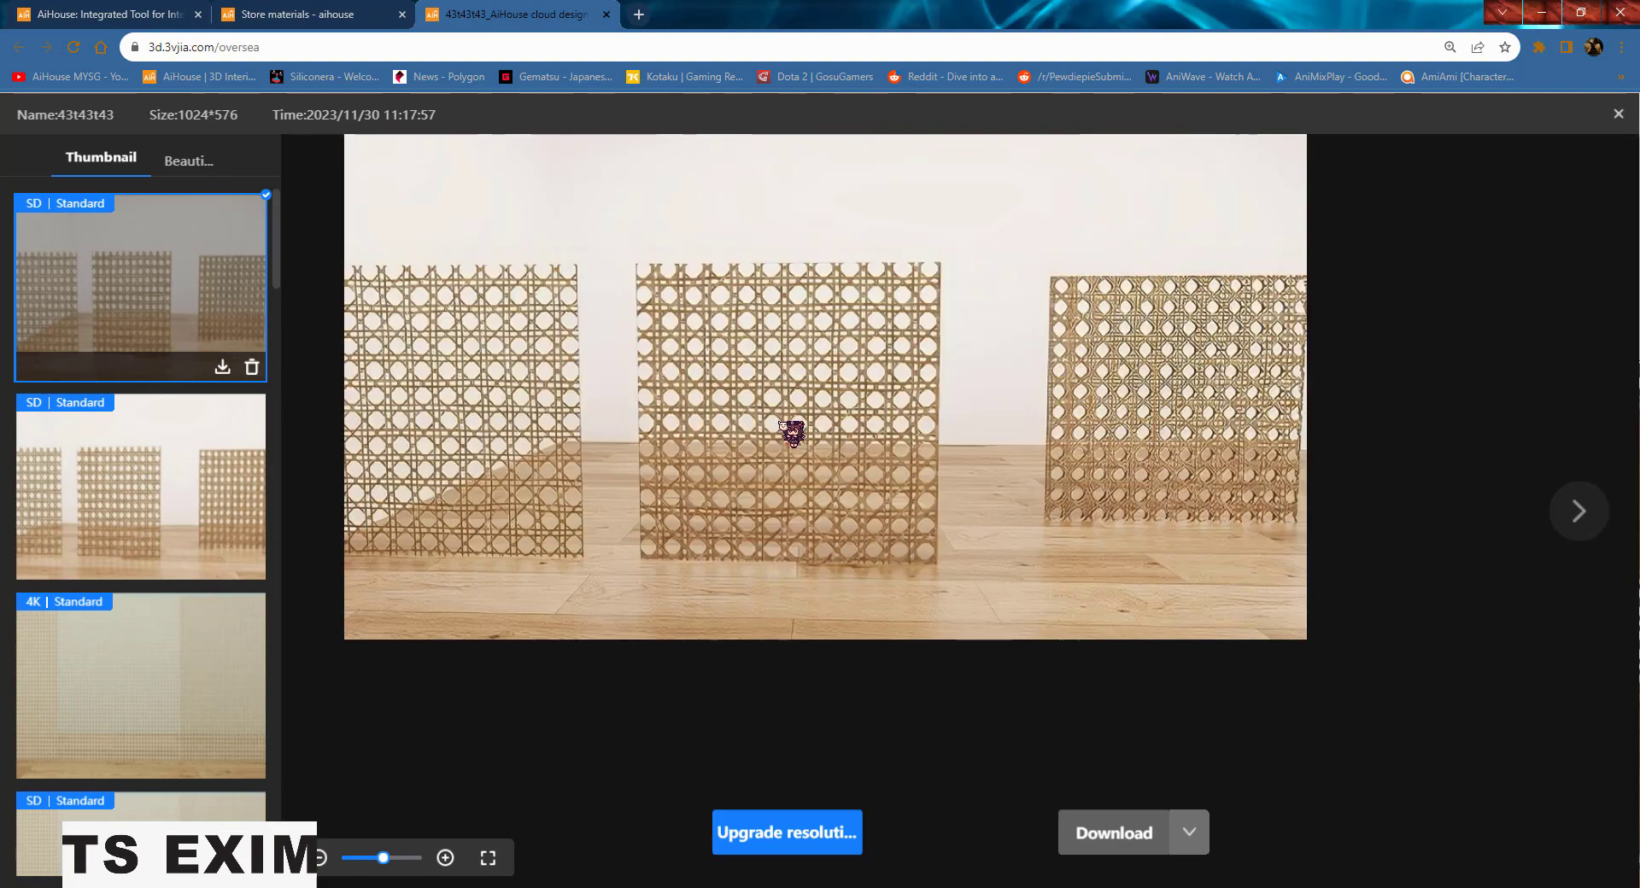